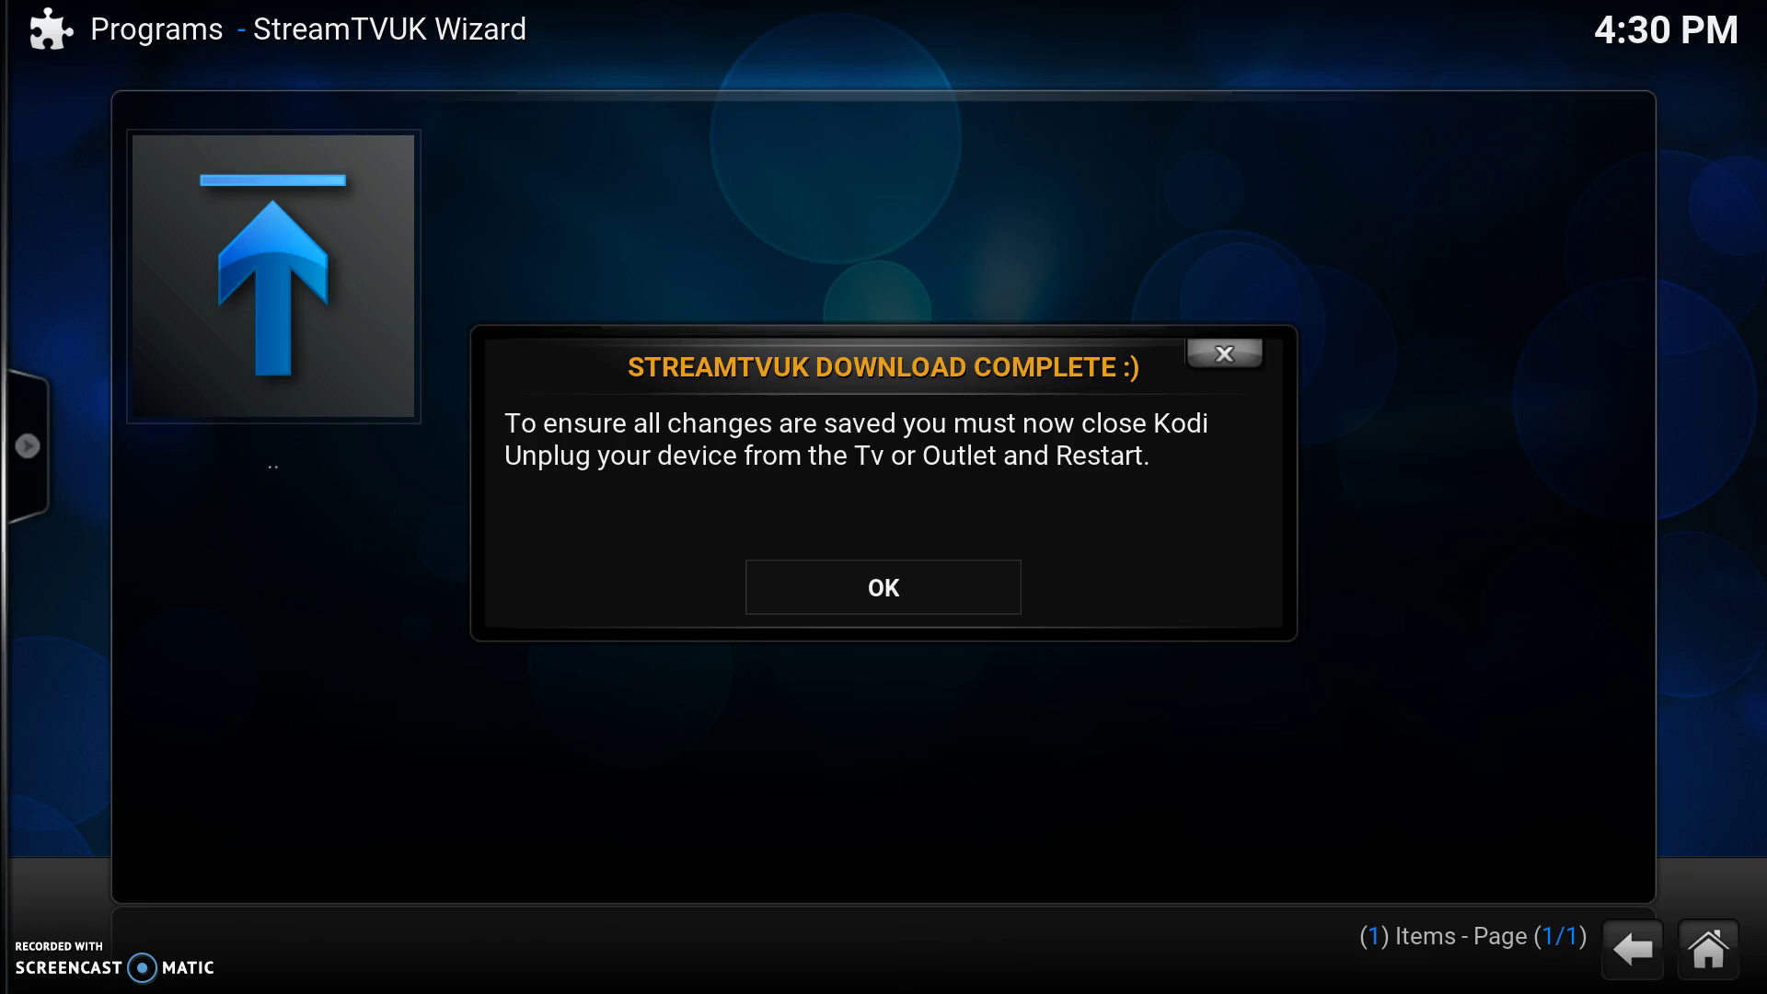
Force-close Kodi by ending its task in Task Manager after the StreamTVUK download, and relaunch Kodi
{"action": "key", "text": "Down"}
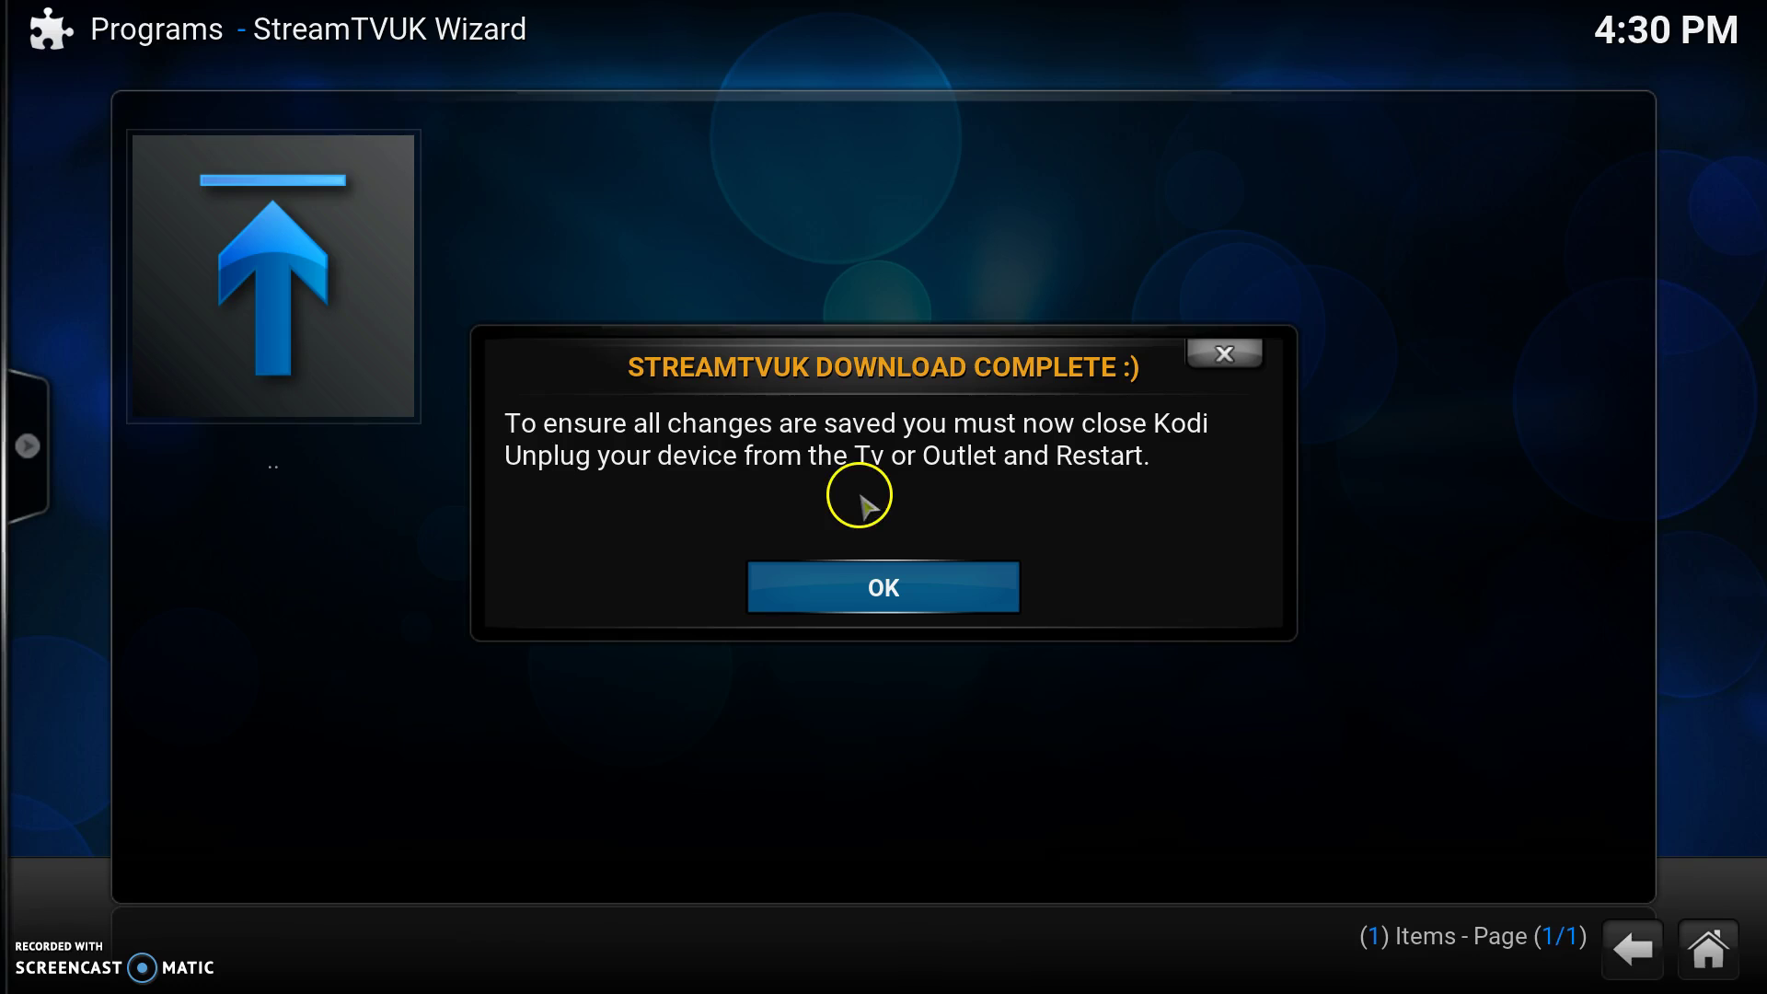
{"action": "key", "text": "ctrl+shift+Escape"}
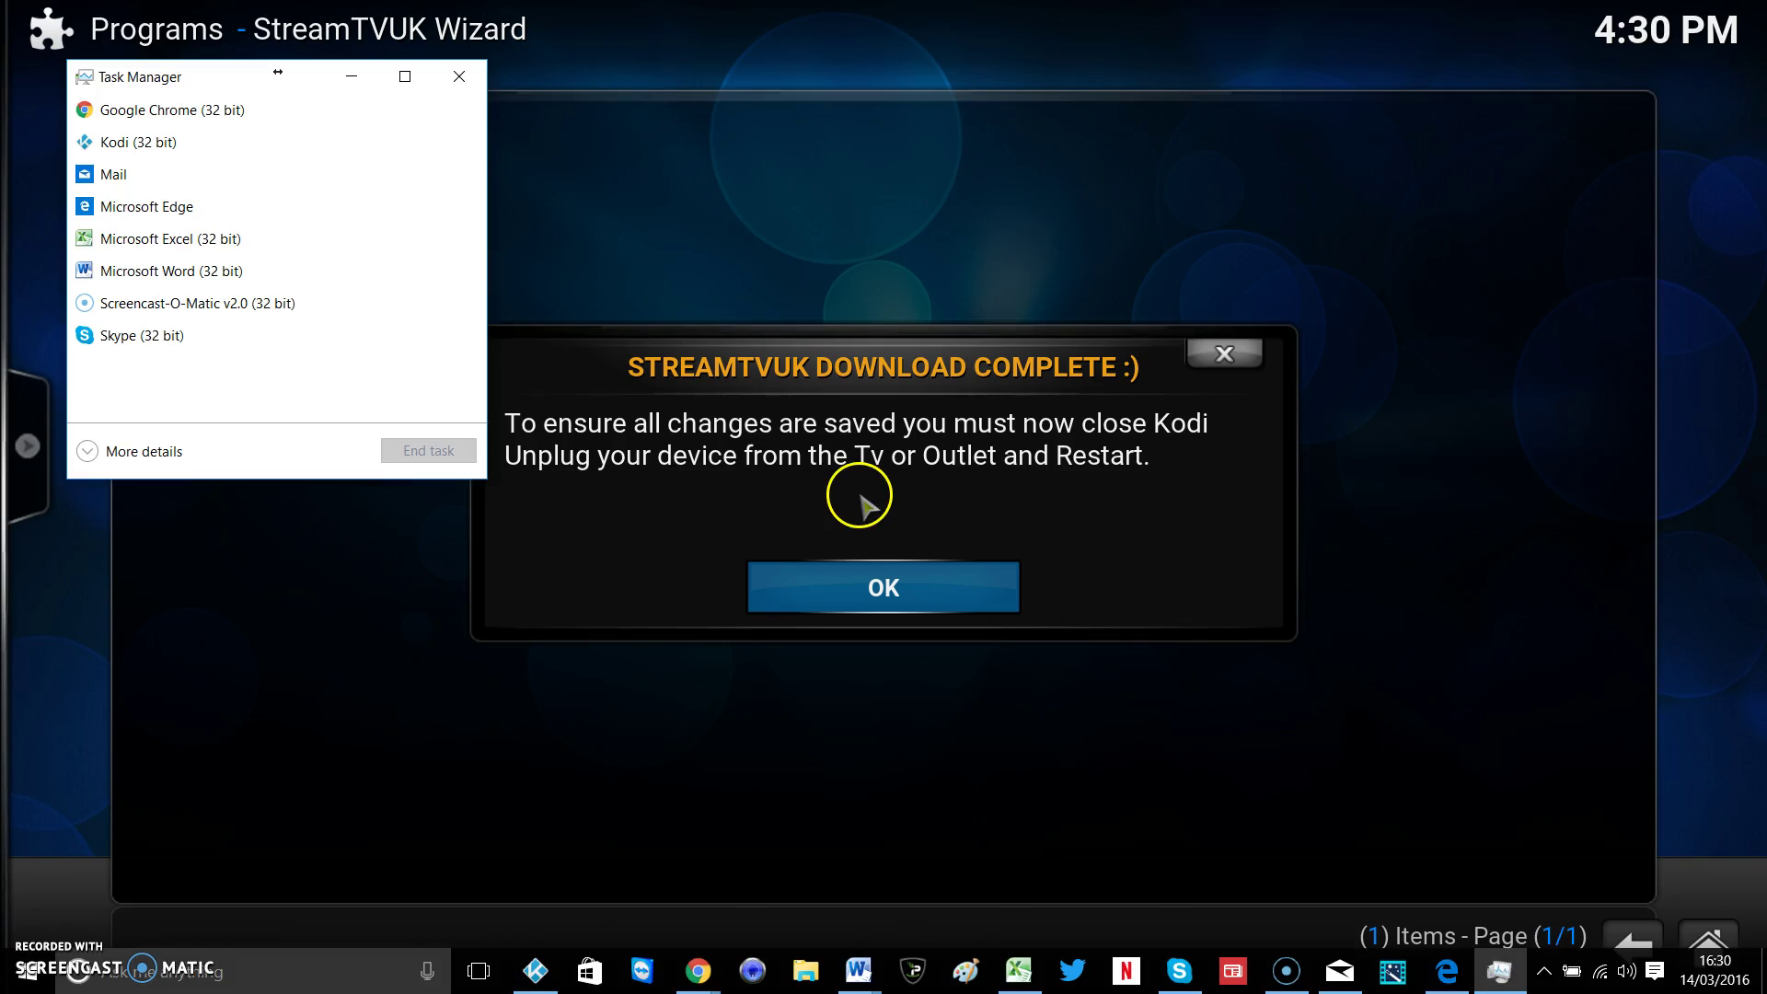
{"action": "left_click", "coordinate": [193, 144]}
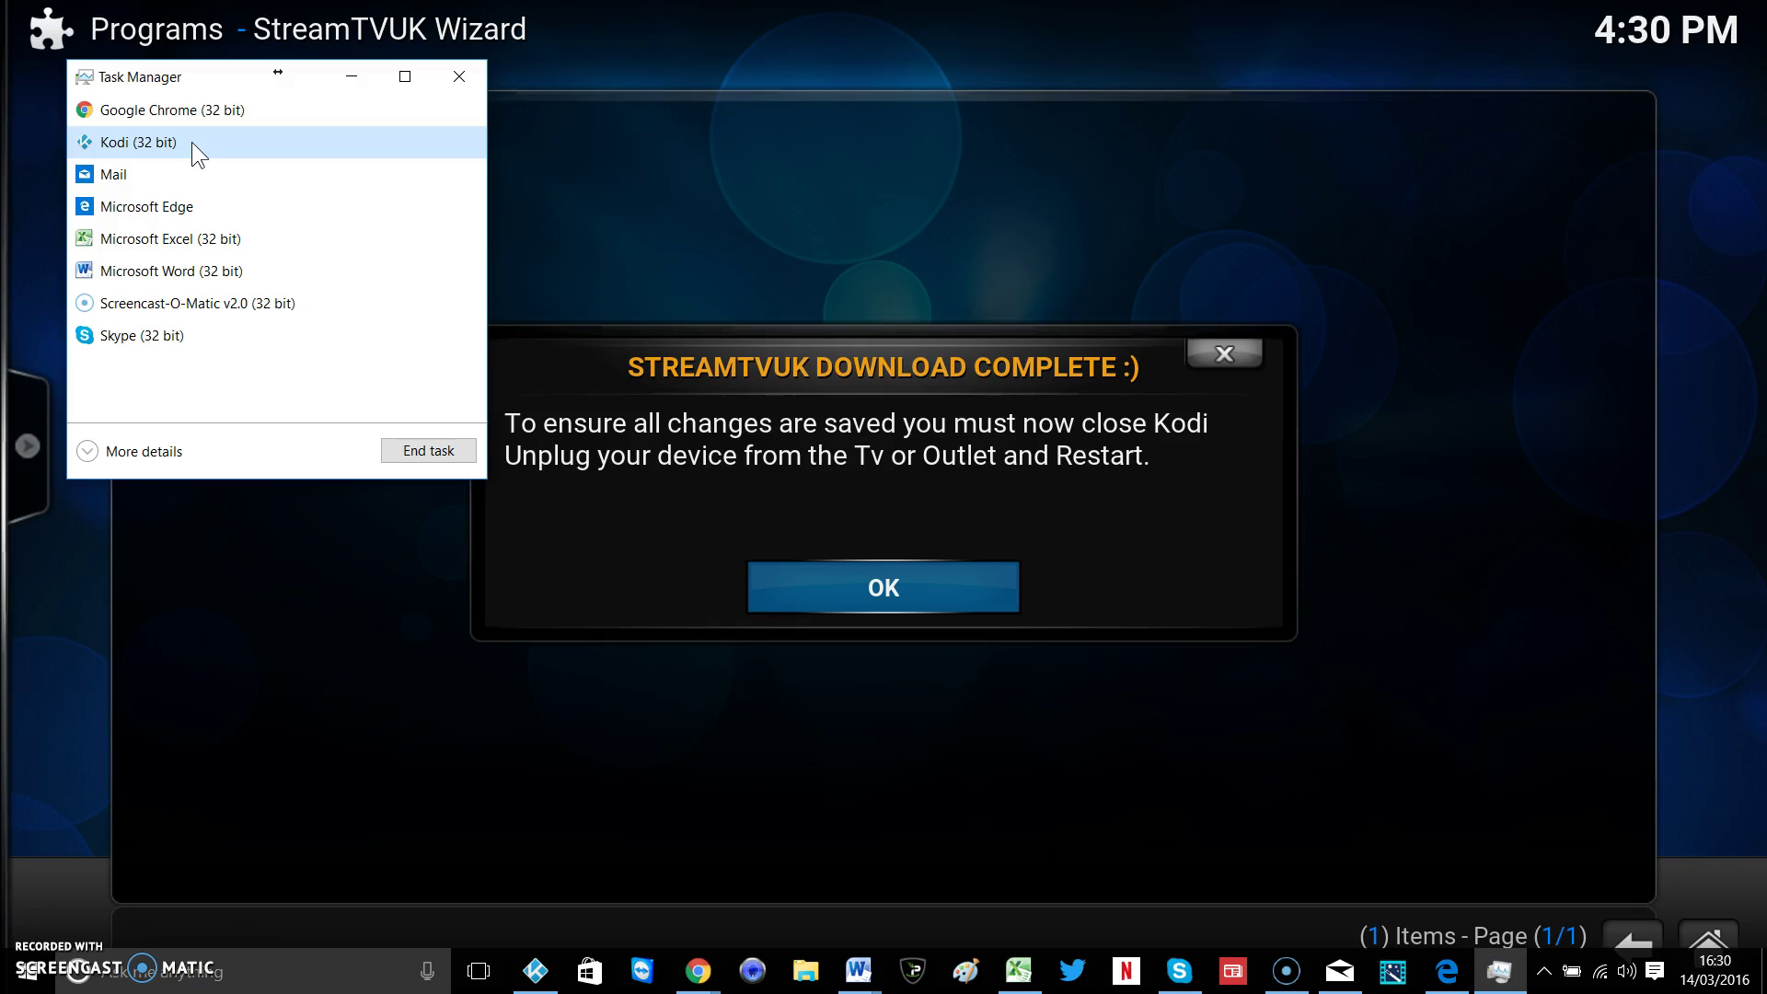
{"action": "left_click", "coordinate": [425, 451]}
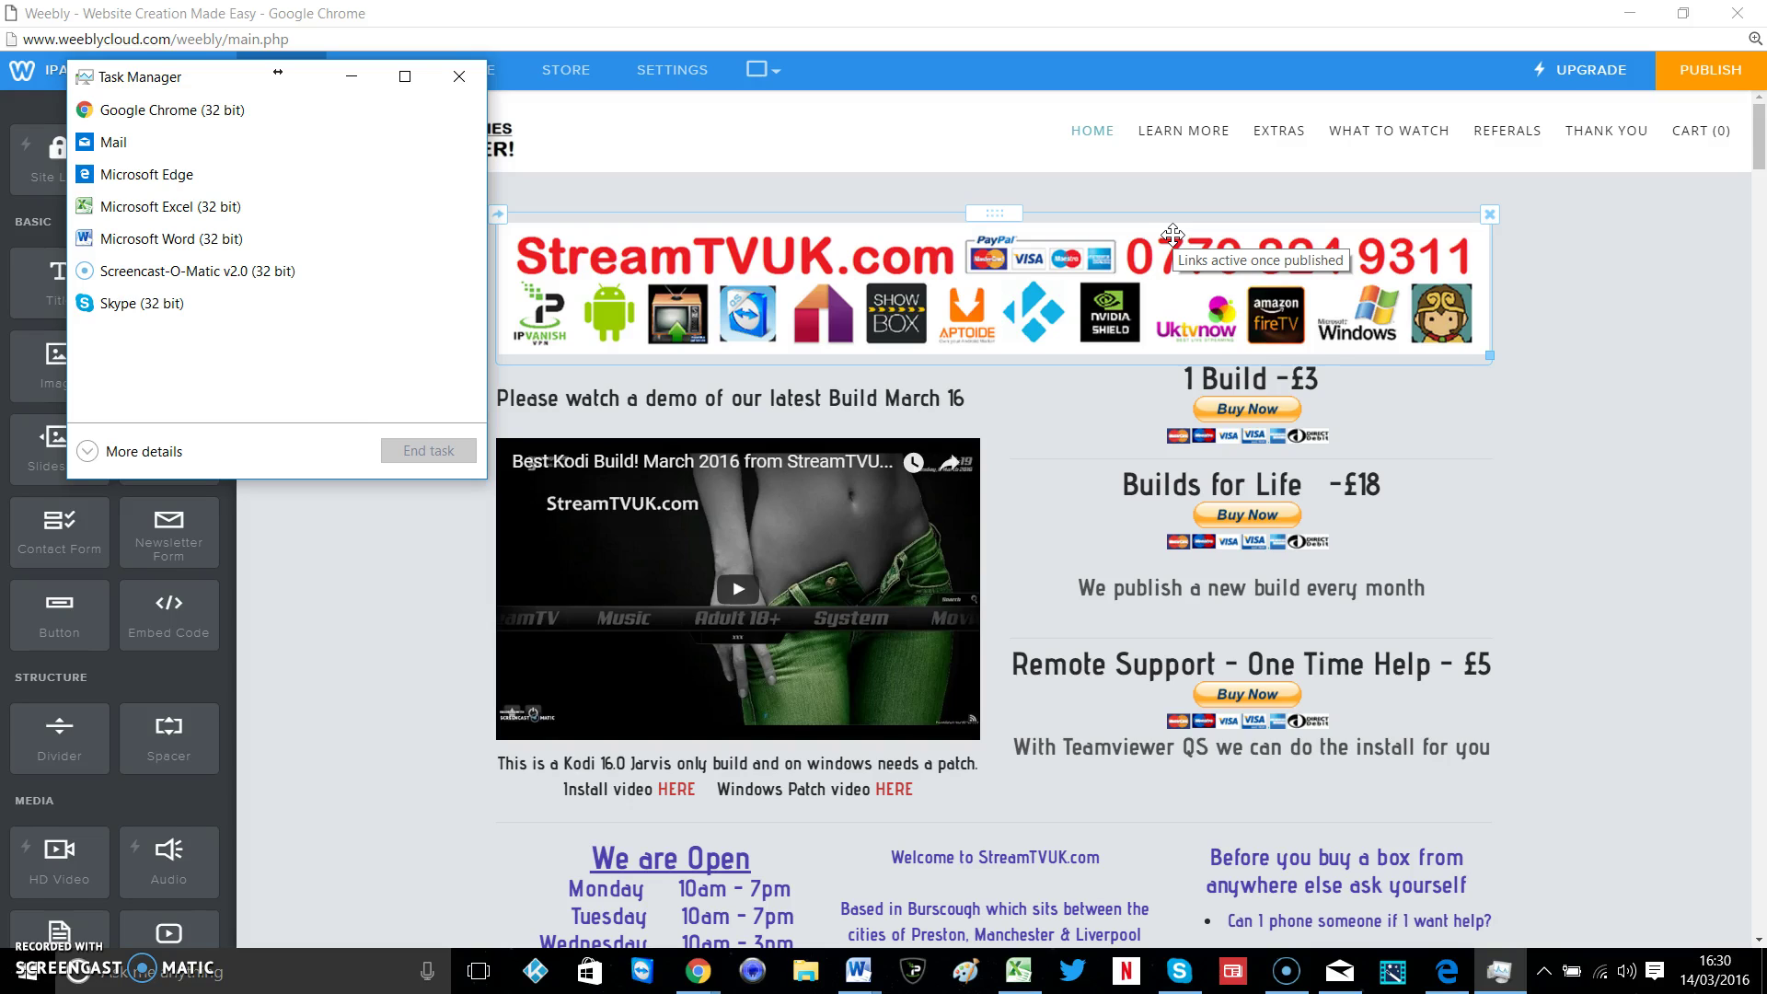
{"action": "left_click", "coordinate": [540, 982]}
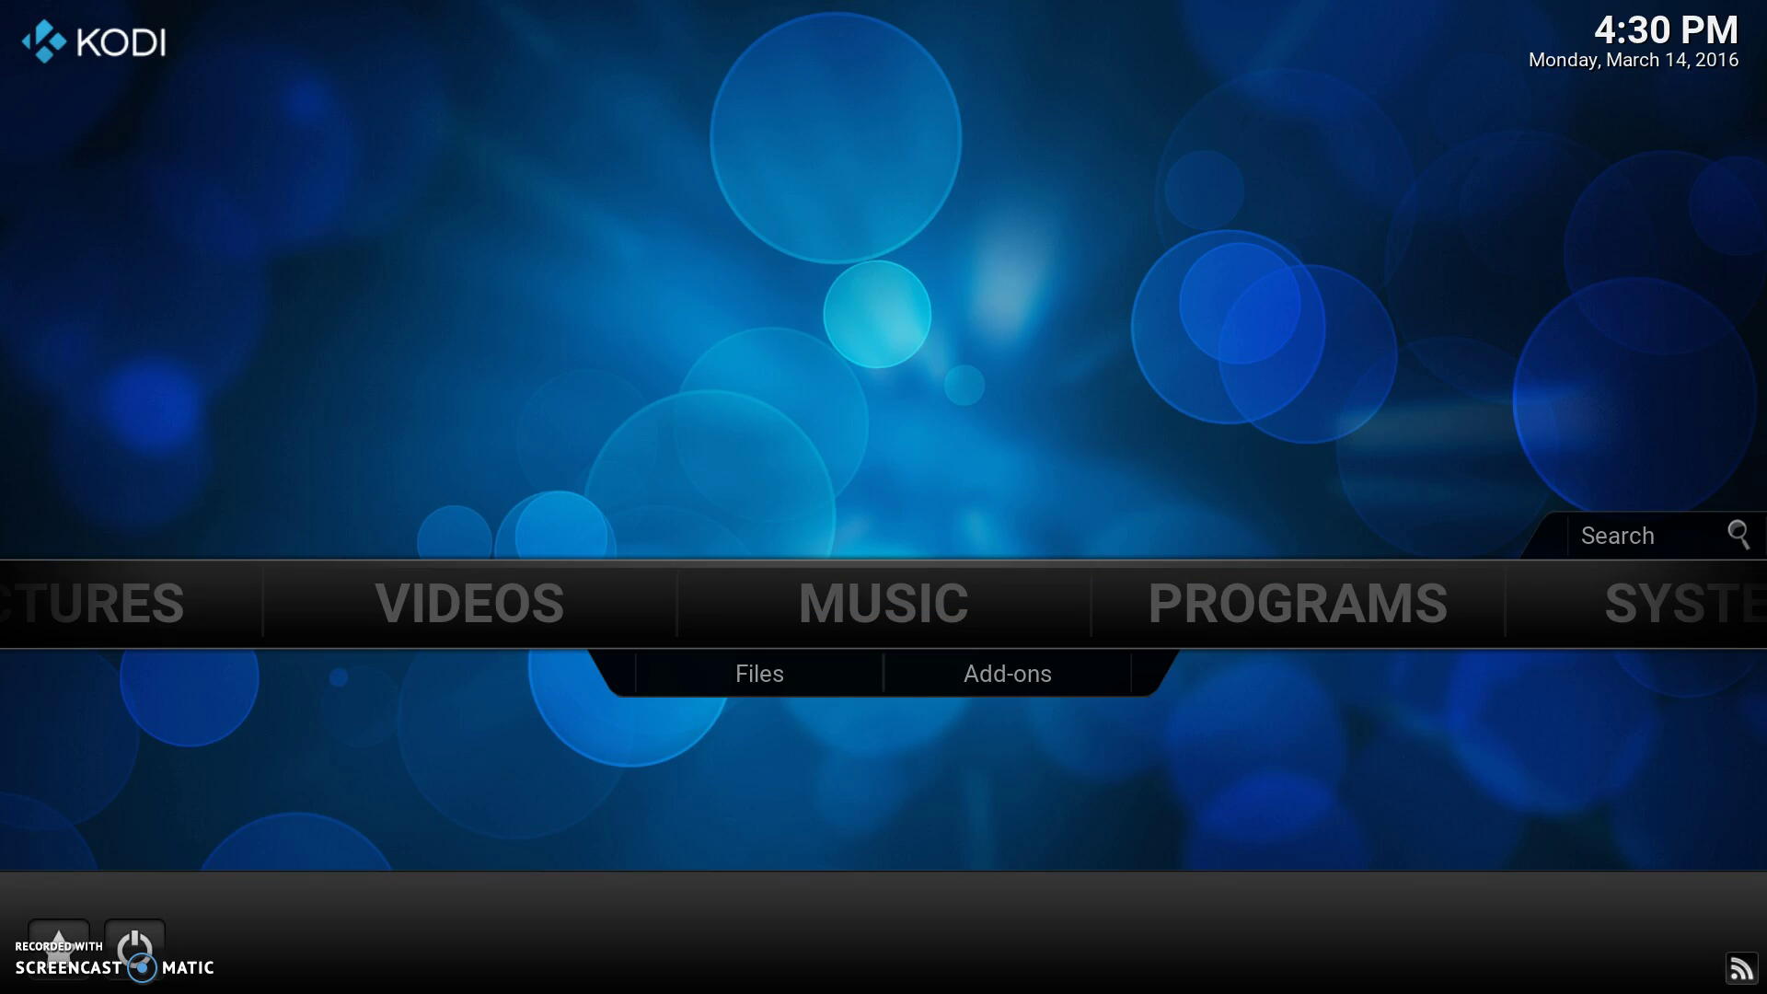
Check the installed video add-ons, dismissing the first-run help, and return to the home screen
{"action": "key", "text": "Up"}
{"action": "key", "text": "Up"}
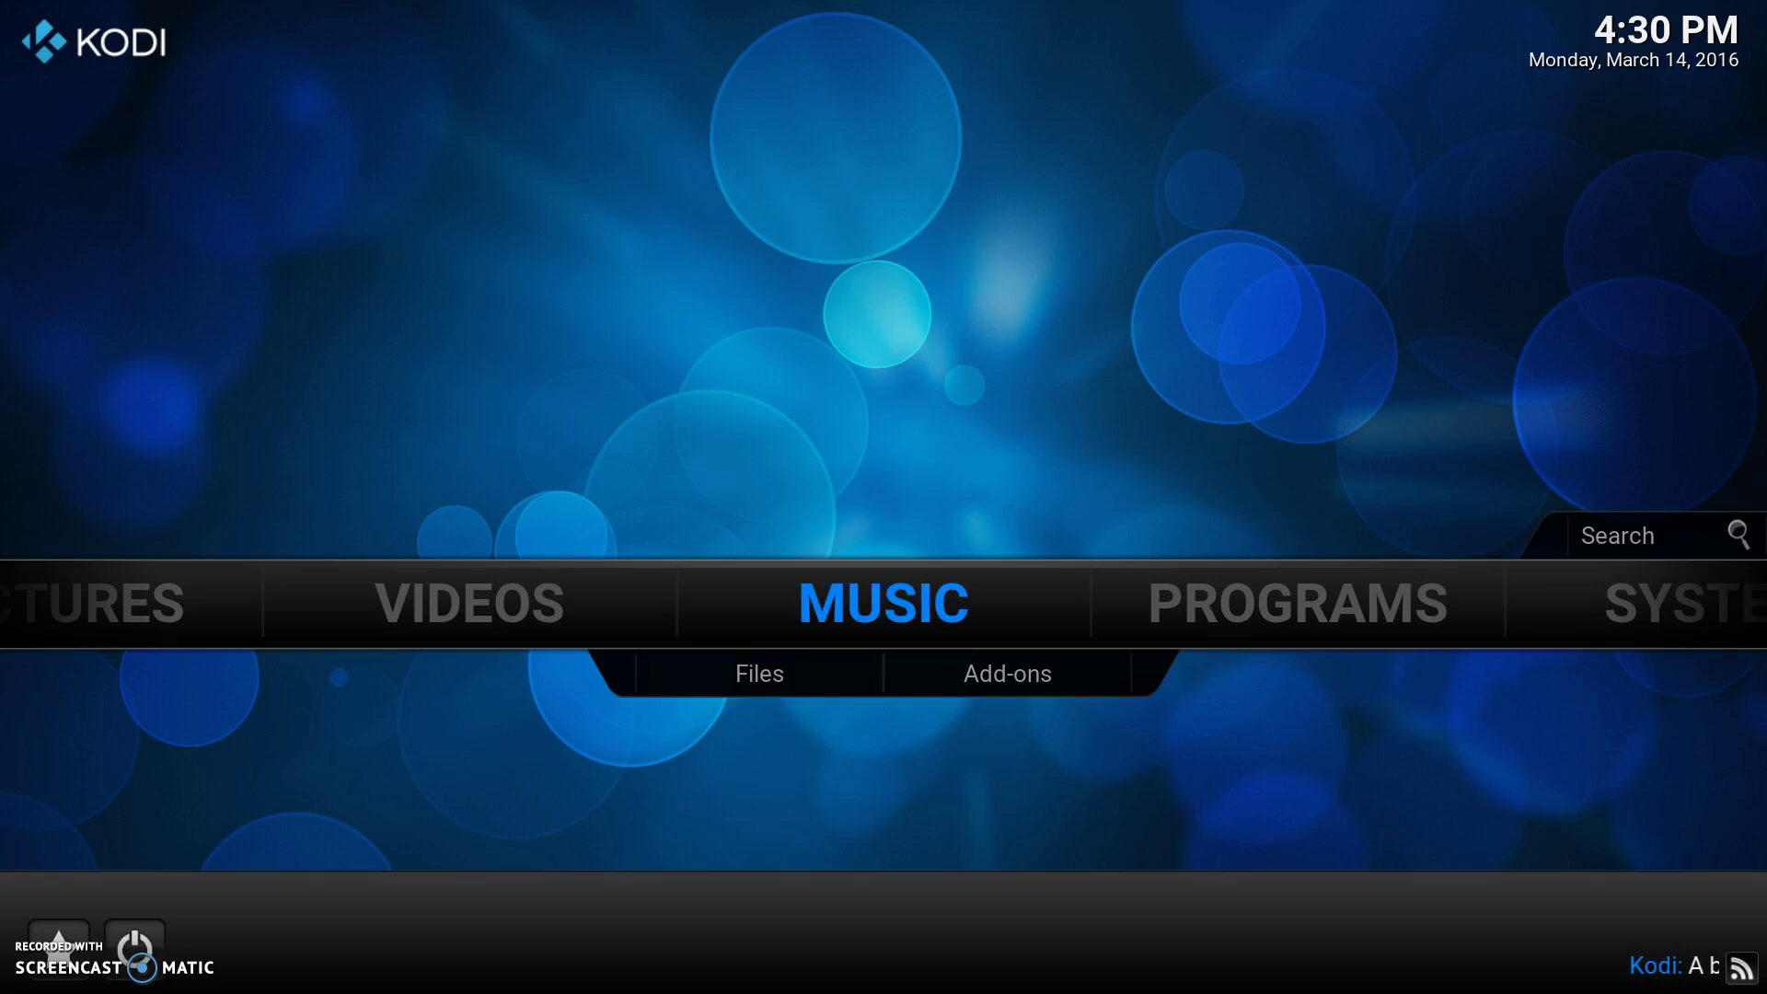
{"action": "key", "text": "Left"}
{"action": "key", "text": "Down"}
{"action": "key", "text": "Right"}
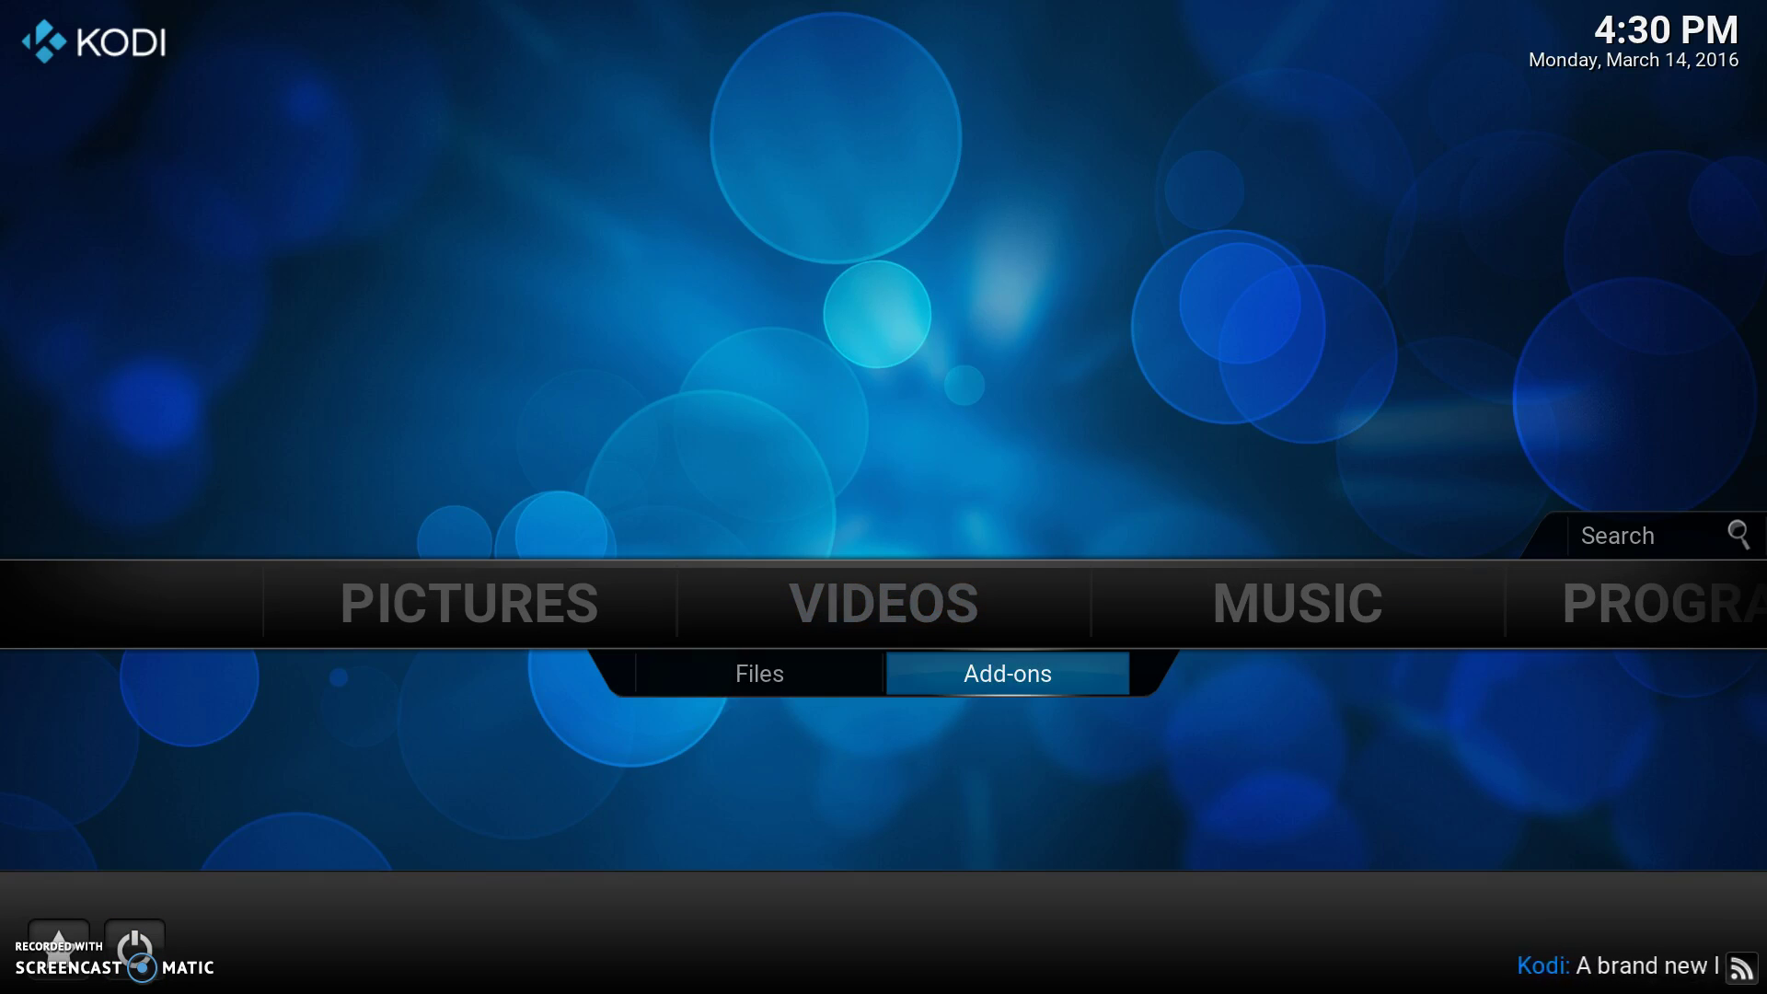
{"action": "key", "text": "Return"}
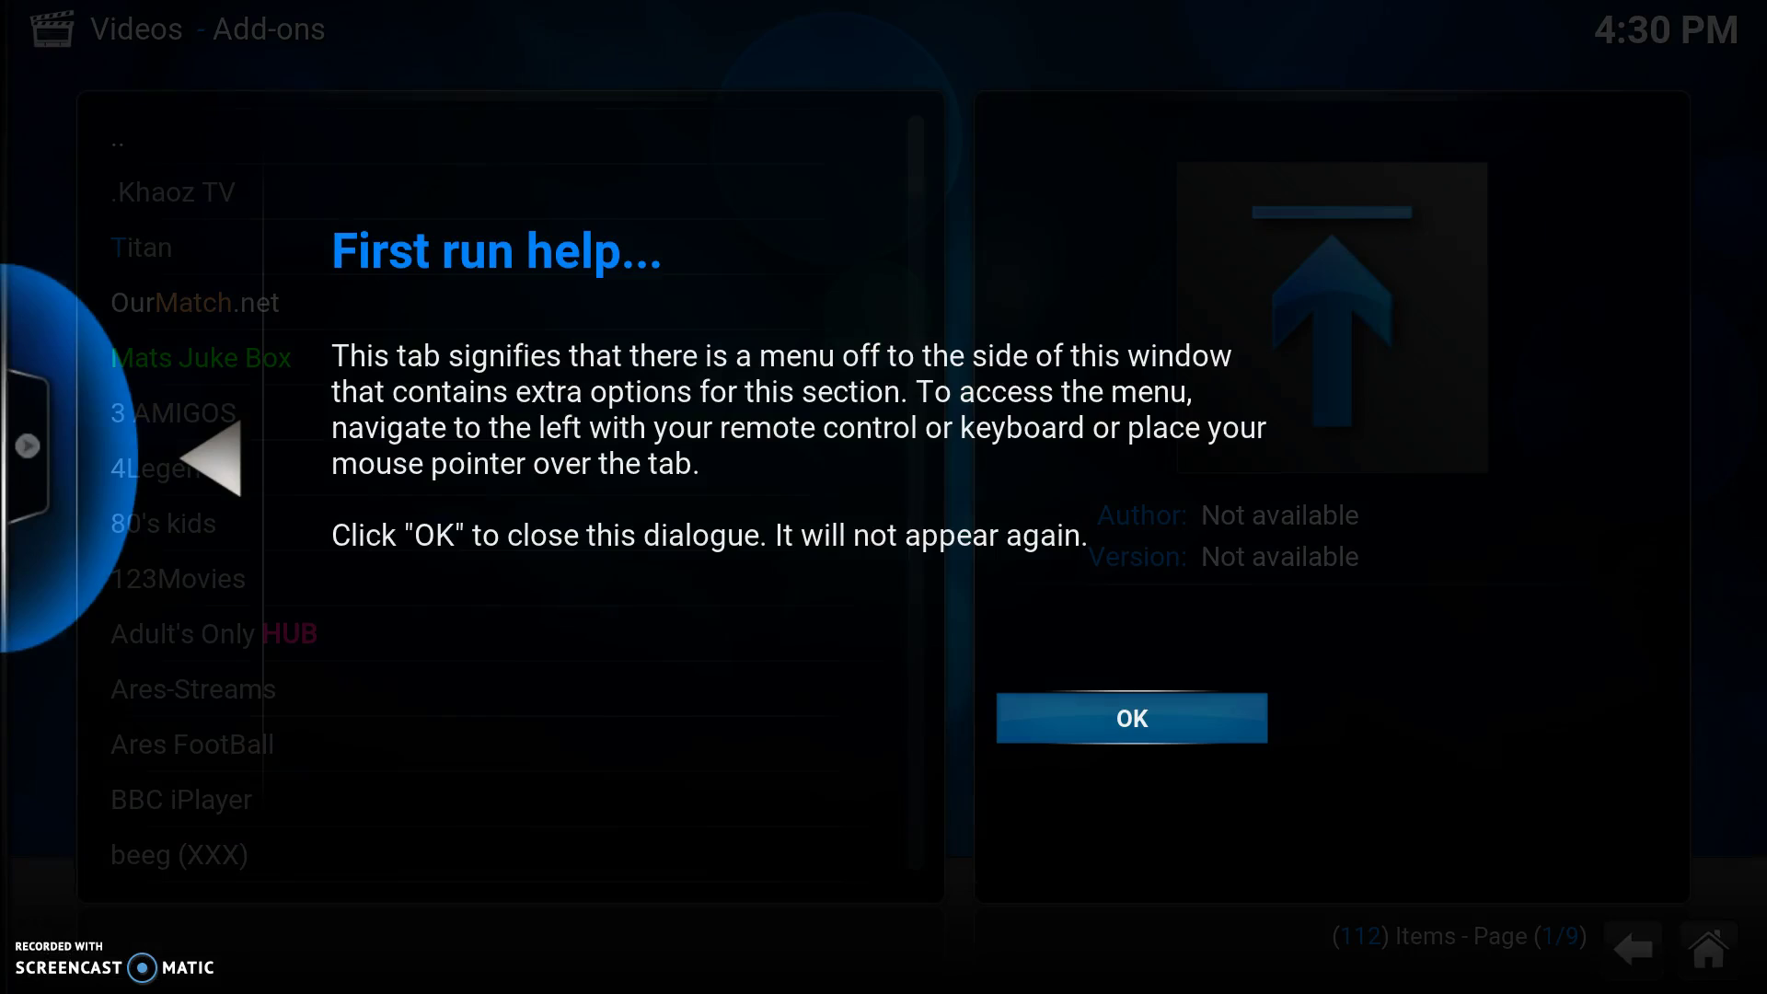
{"action": "key", "text": "Return"}
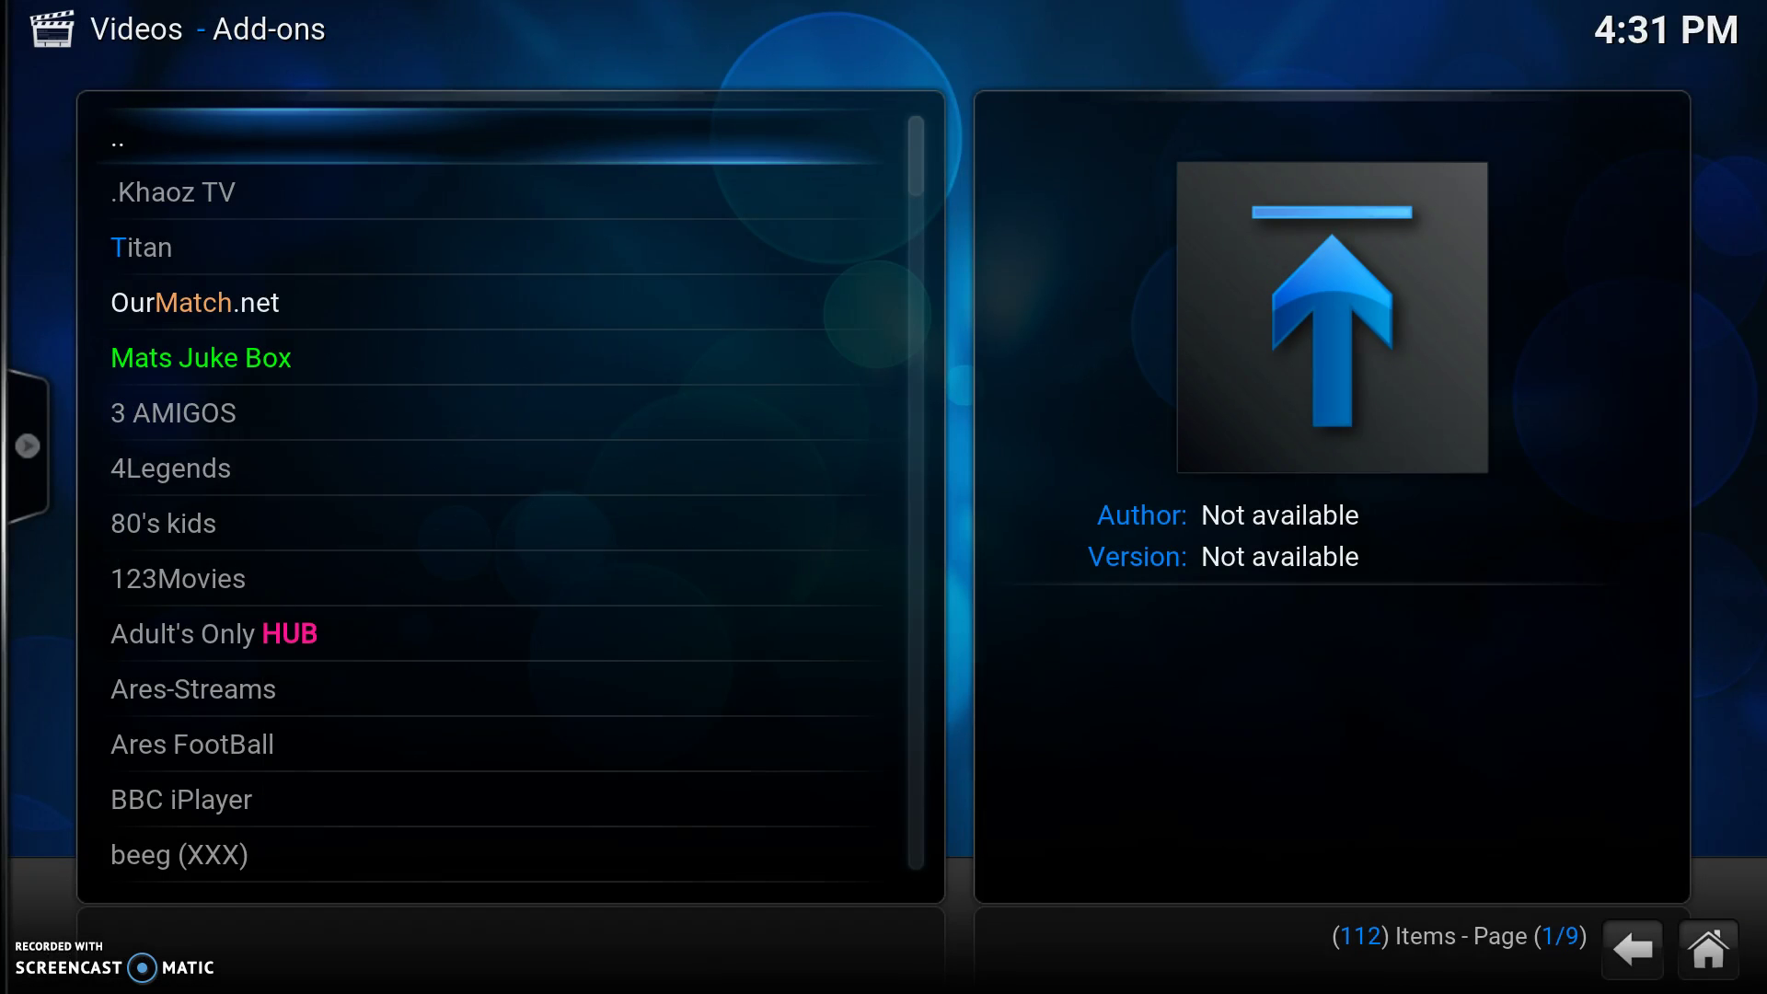
{"action": "key", "text": "Escape"}
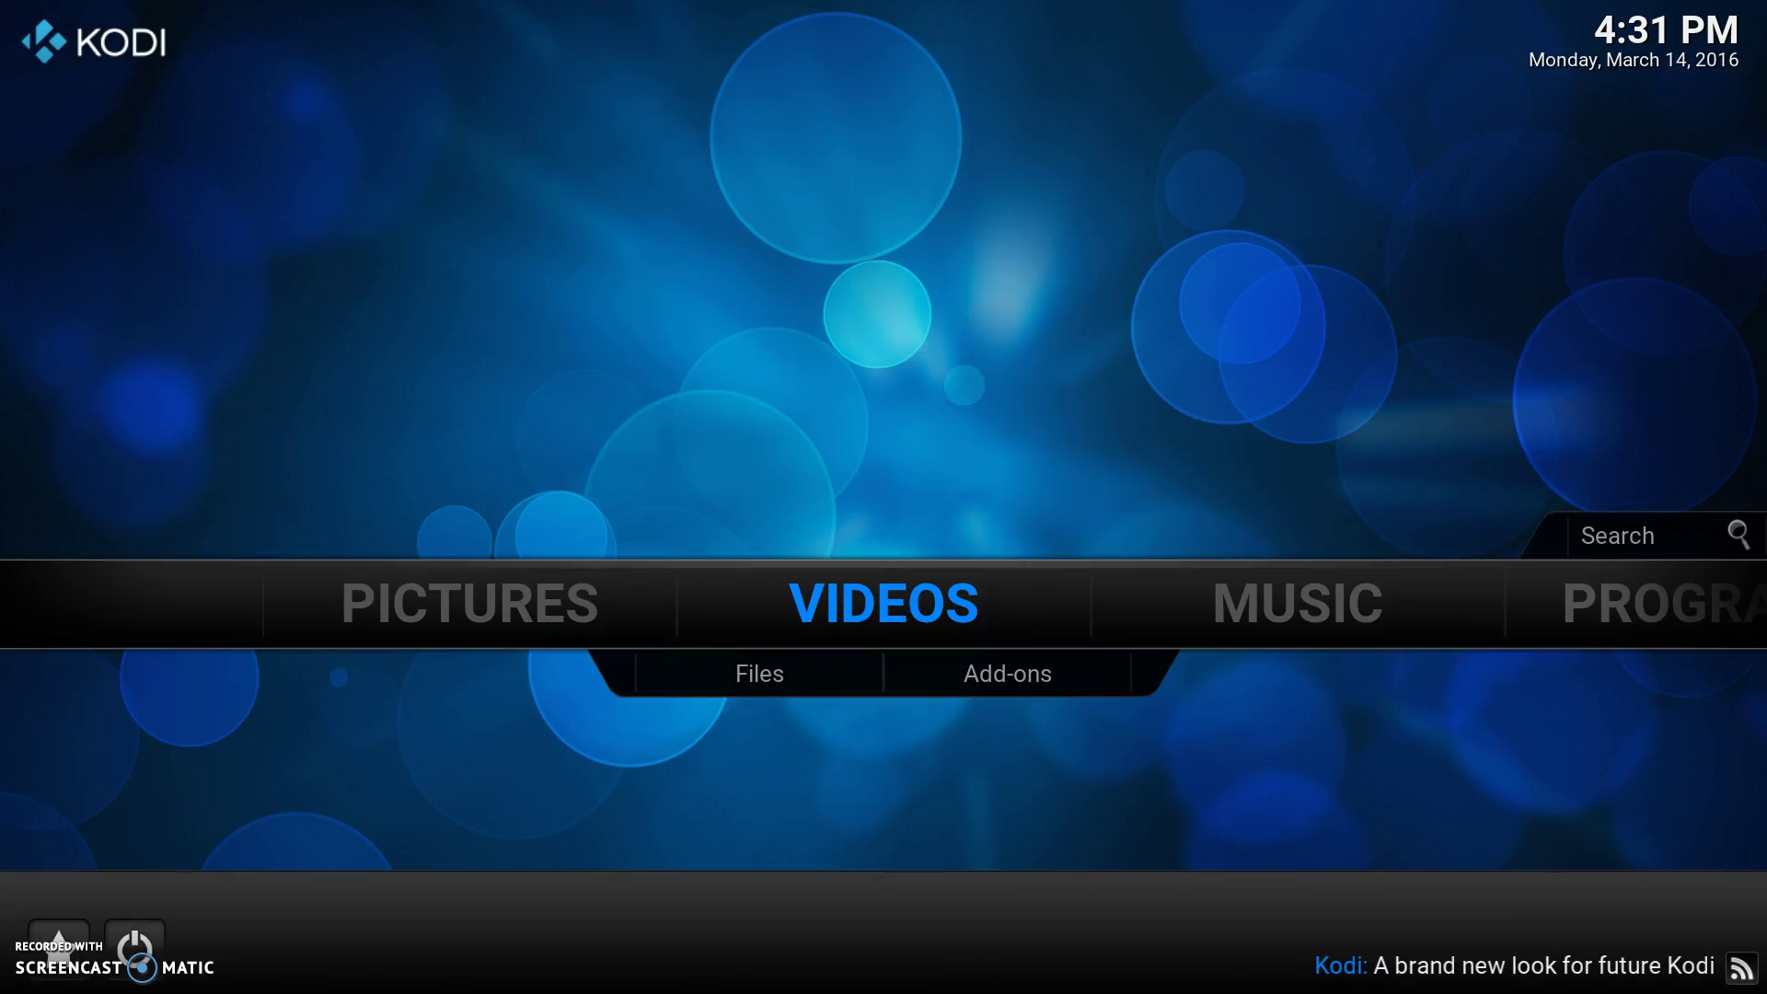
Open the Appearance settings with the Skin category from the System section of the home screen
{"action": "key", "text": "Right"}
{"action": "key", "text": "Right"}
{"action": "key", "text": "Left"}
{"action": "key", "text": "Left"}
{"action": "key", "text": "Left"}
{"action": "key", "text": "Right"}
{"action": "key", "text": "Right"}
{"action": "key", "text": "Right"}
{"action": "key", "text": "Right"}
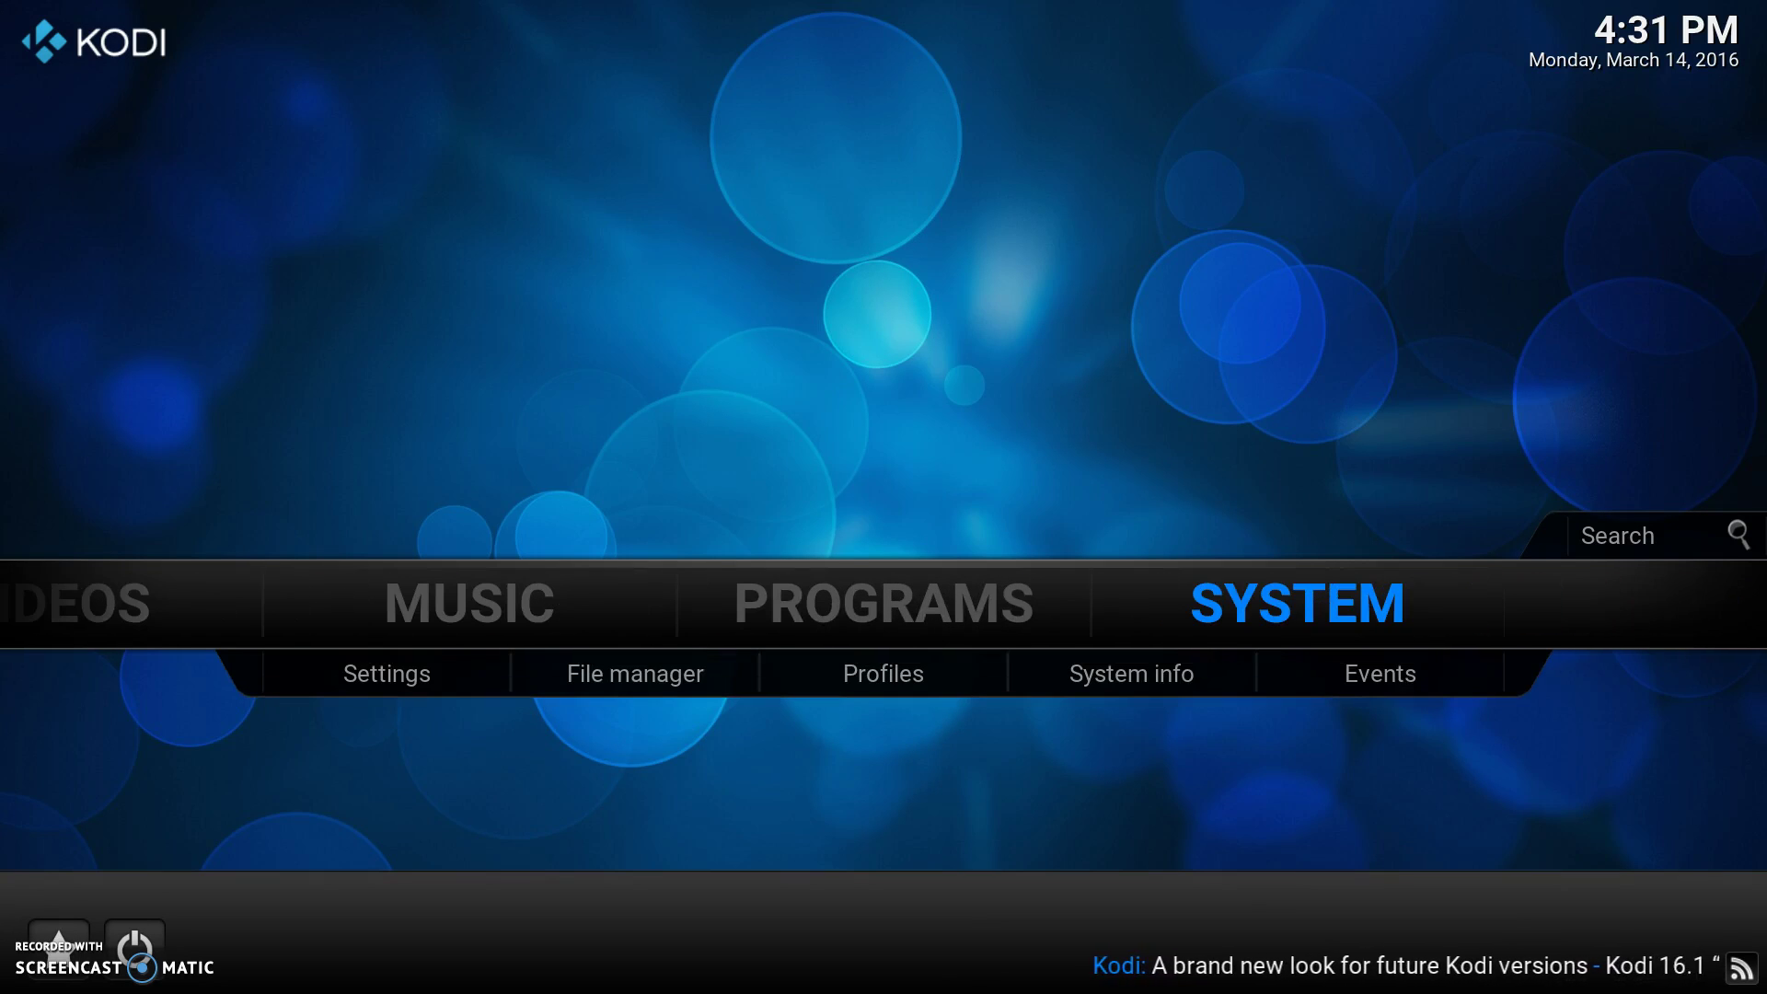
{"action": "key", "text": "Return"}
{"action": "key", "text": "Return"}
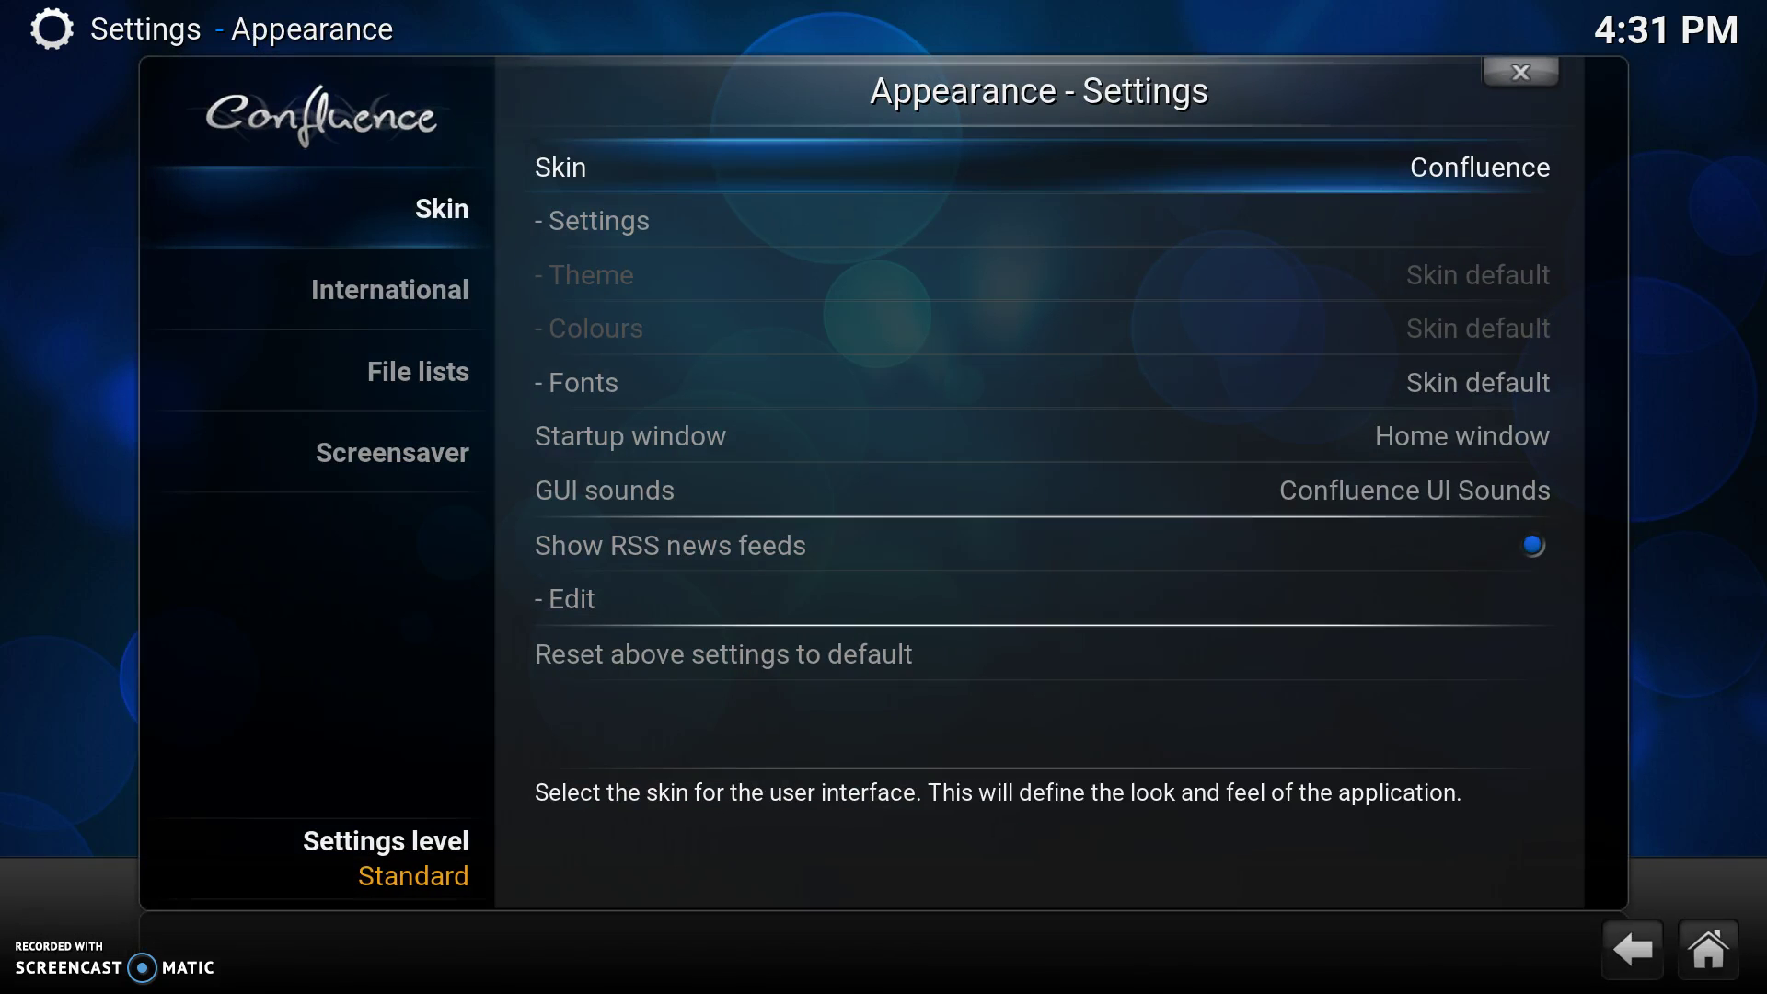
Change the skin from the installed skins to Xonfluence and keep the change
{"action": "key", "text": "Return"}
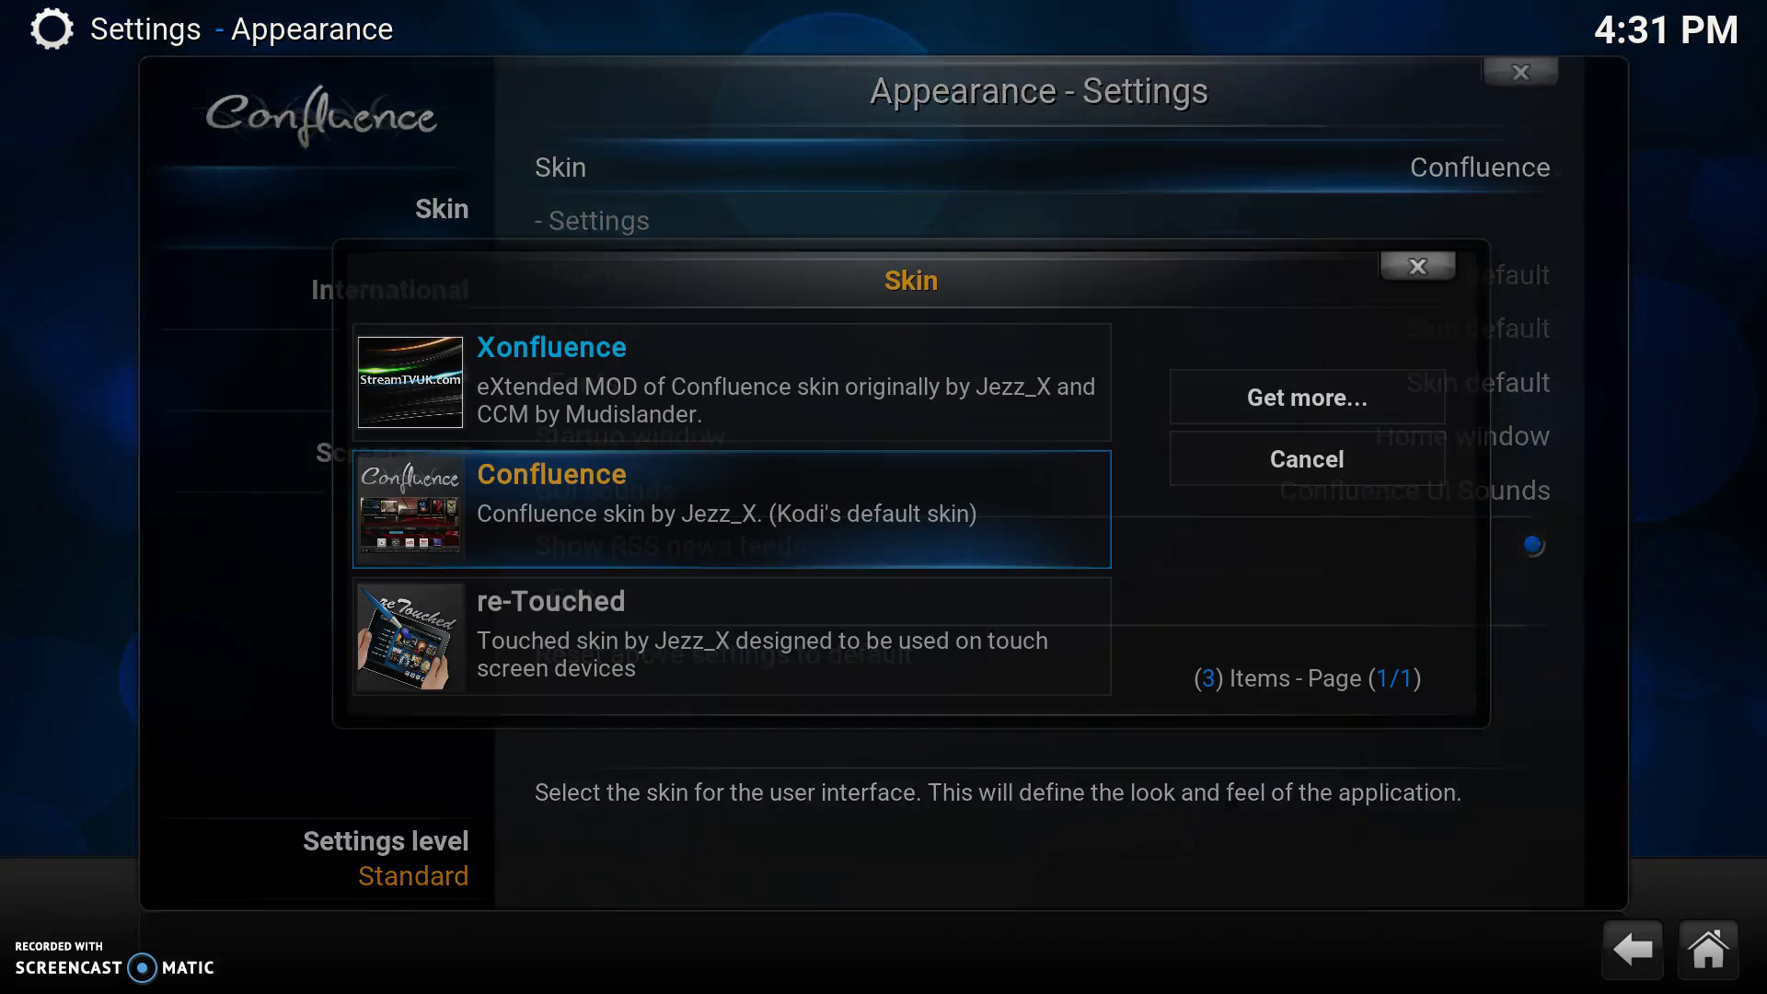
{"action": "key", "text": "Up"}
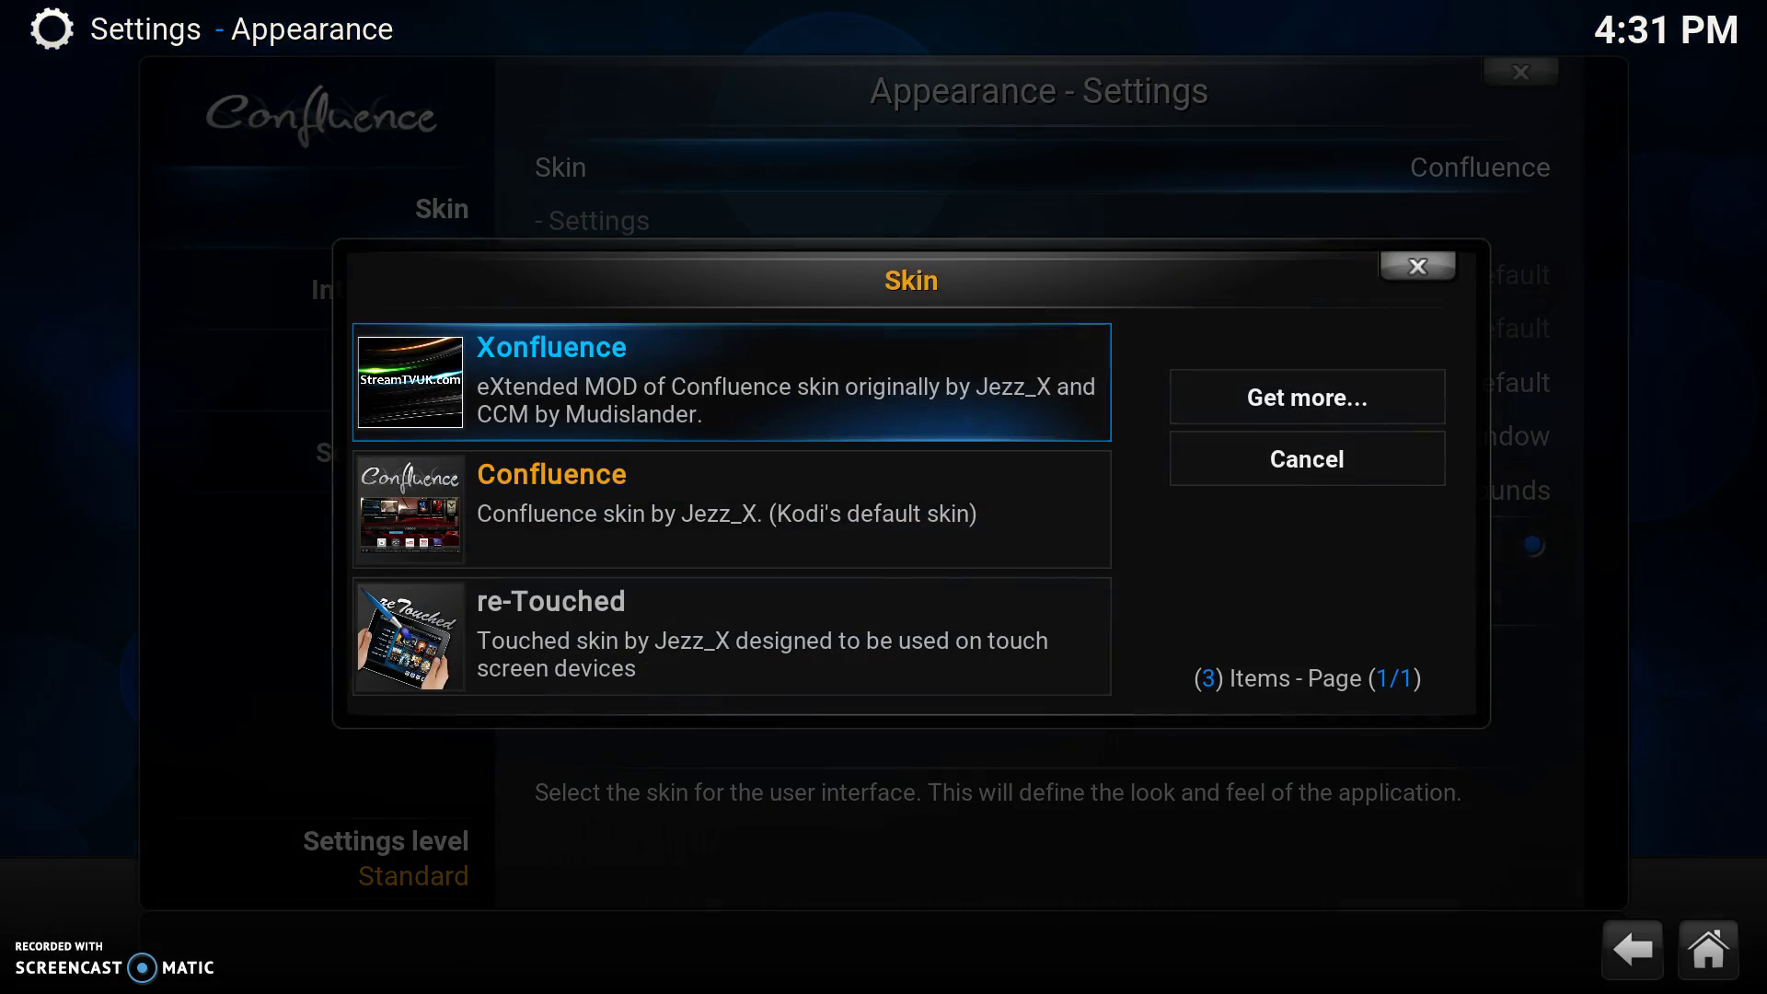
{"action": "key", "text": "Escape"}
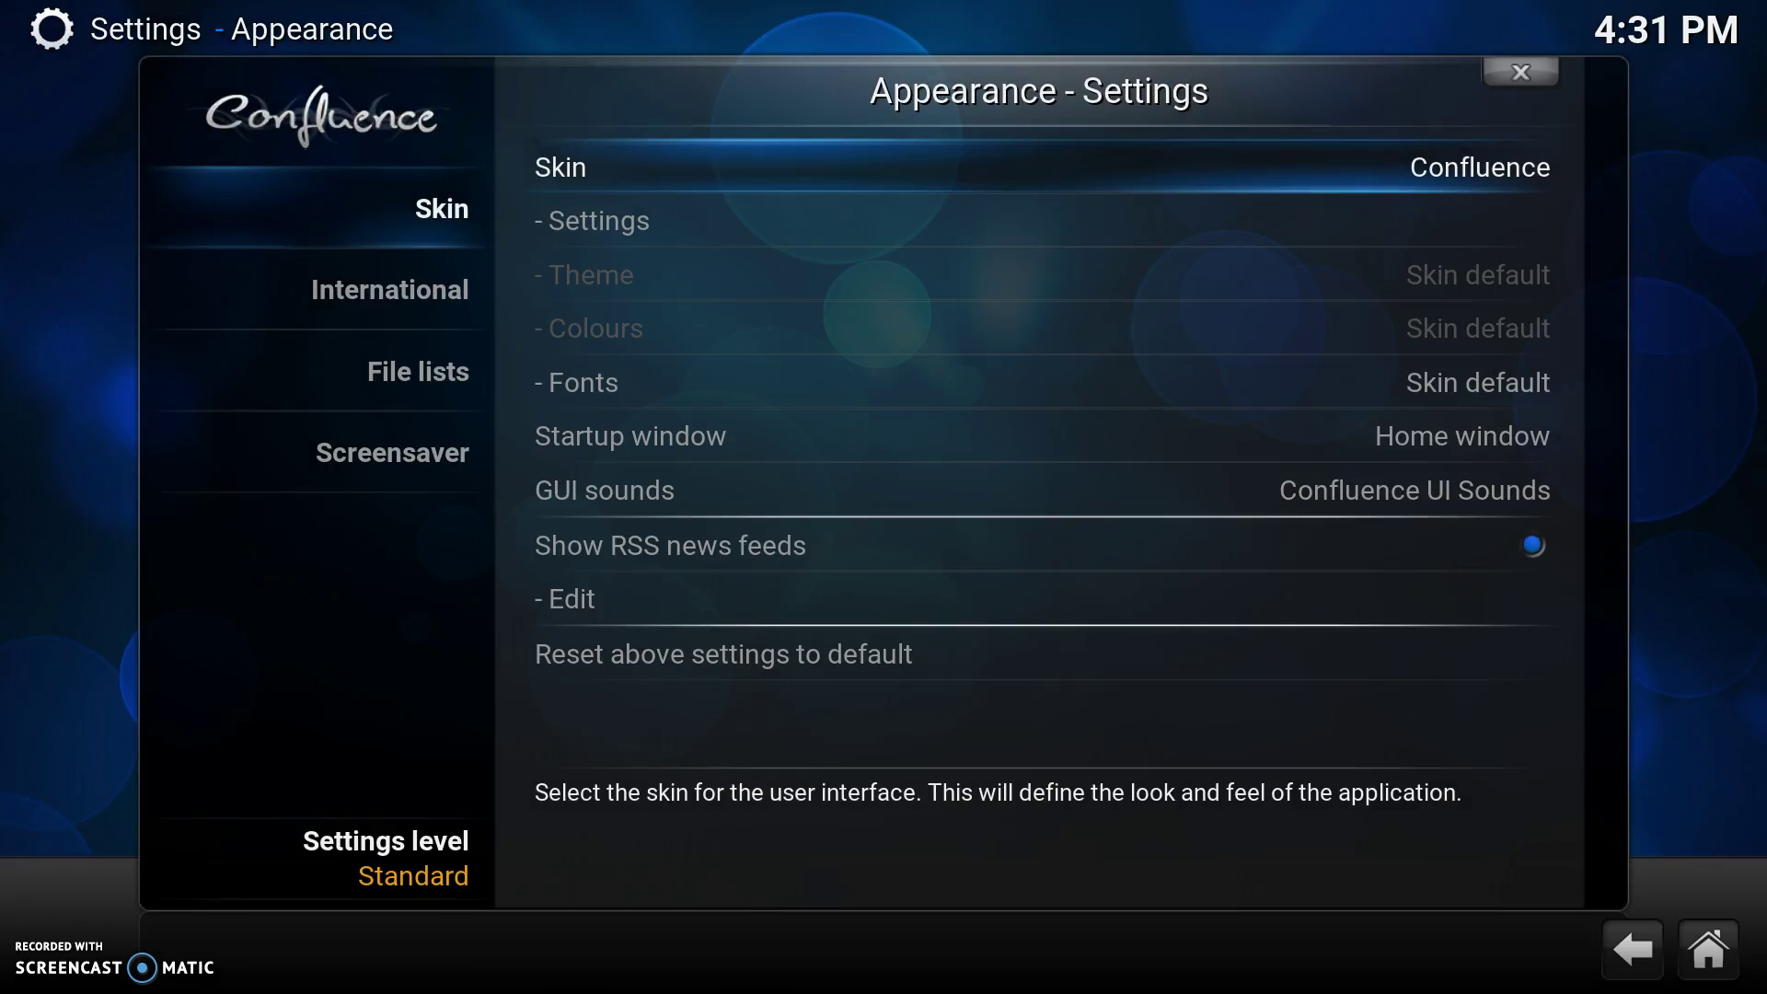
{"action": "key", "text": "Left"}
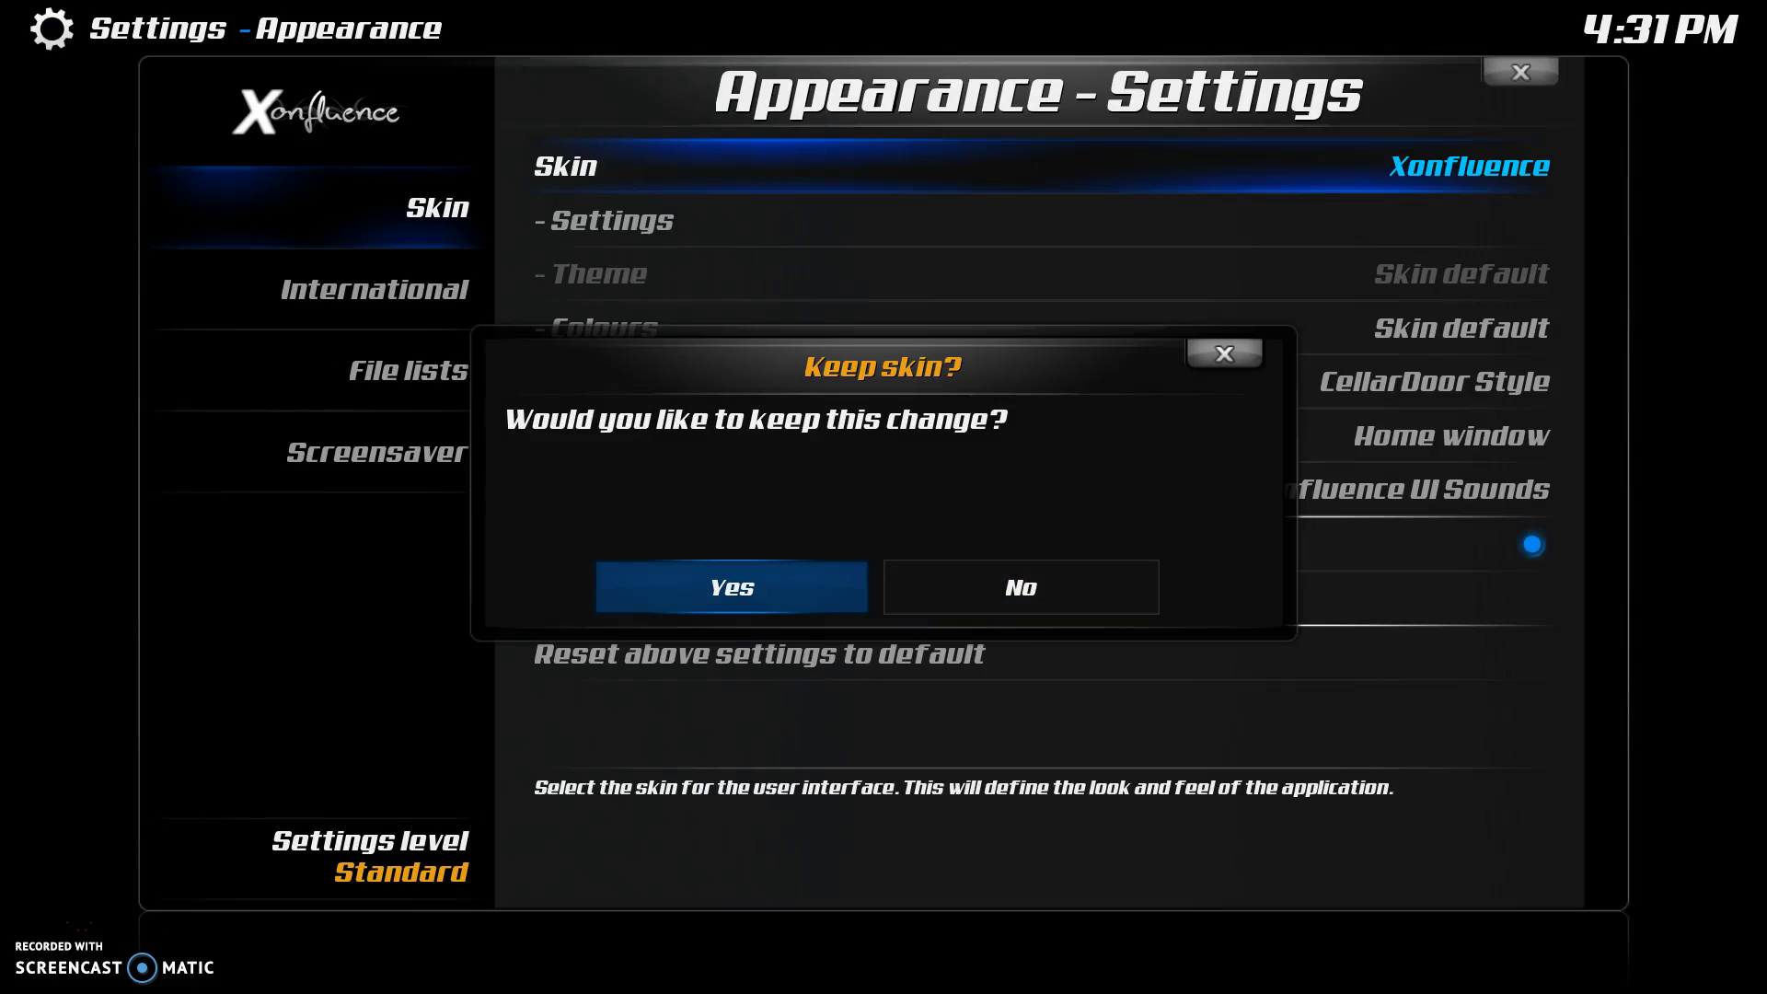
{"action": "key", "text": "Return"}
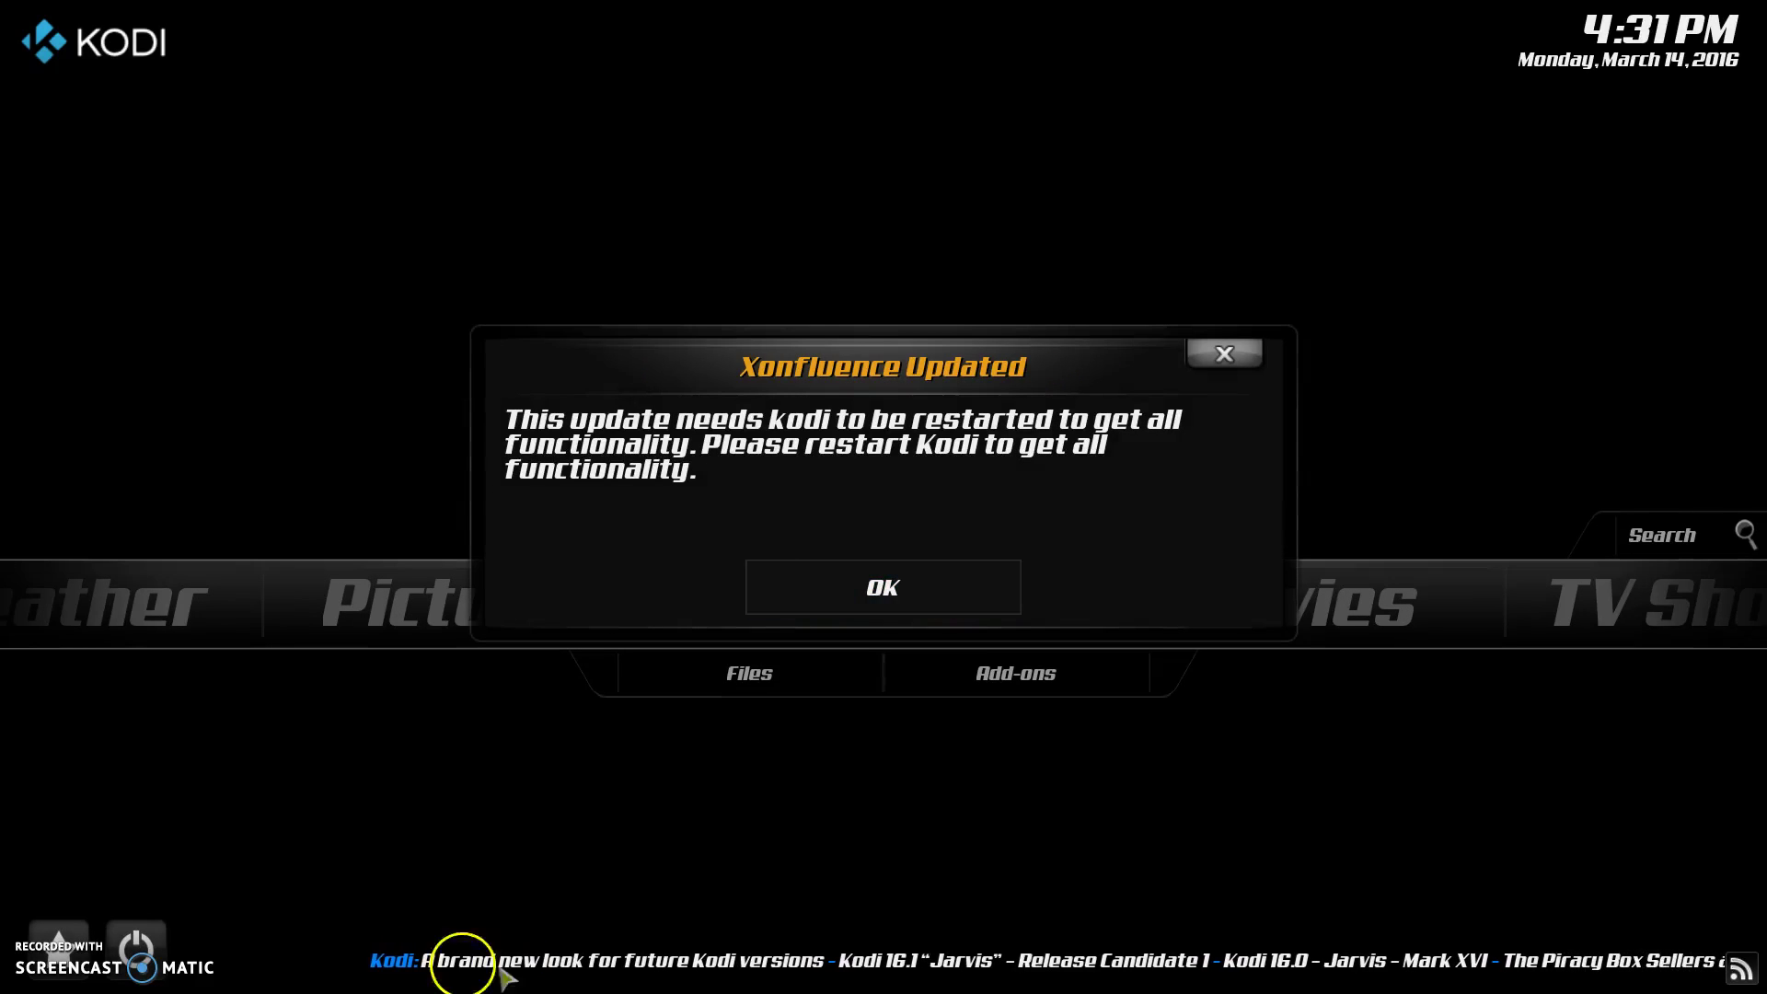
Dismiss the Xonfluence update notice and force-close Kodi by ending its task in Task Manager
{"action": "left_click", "coordinate": [814, 602]}
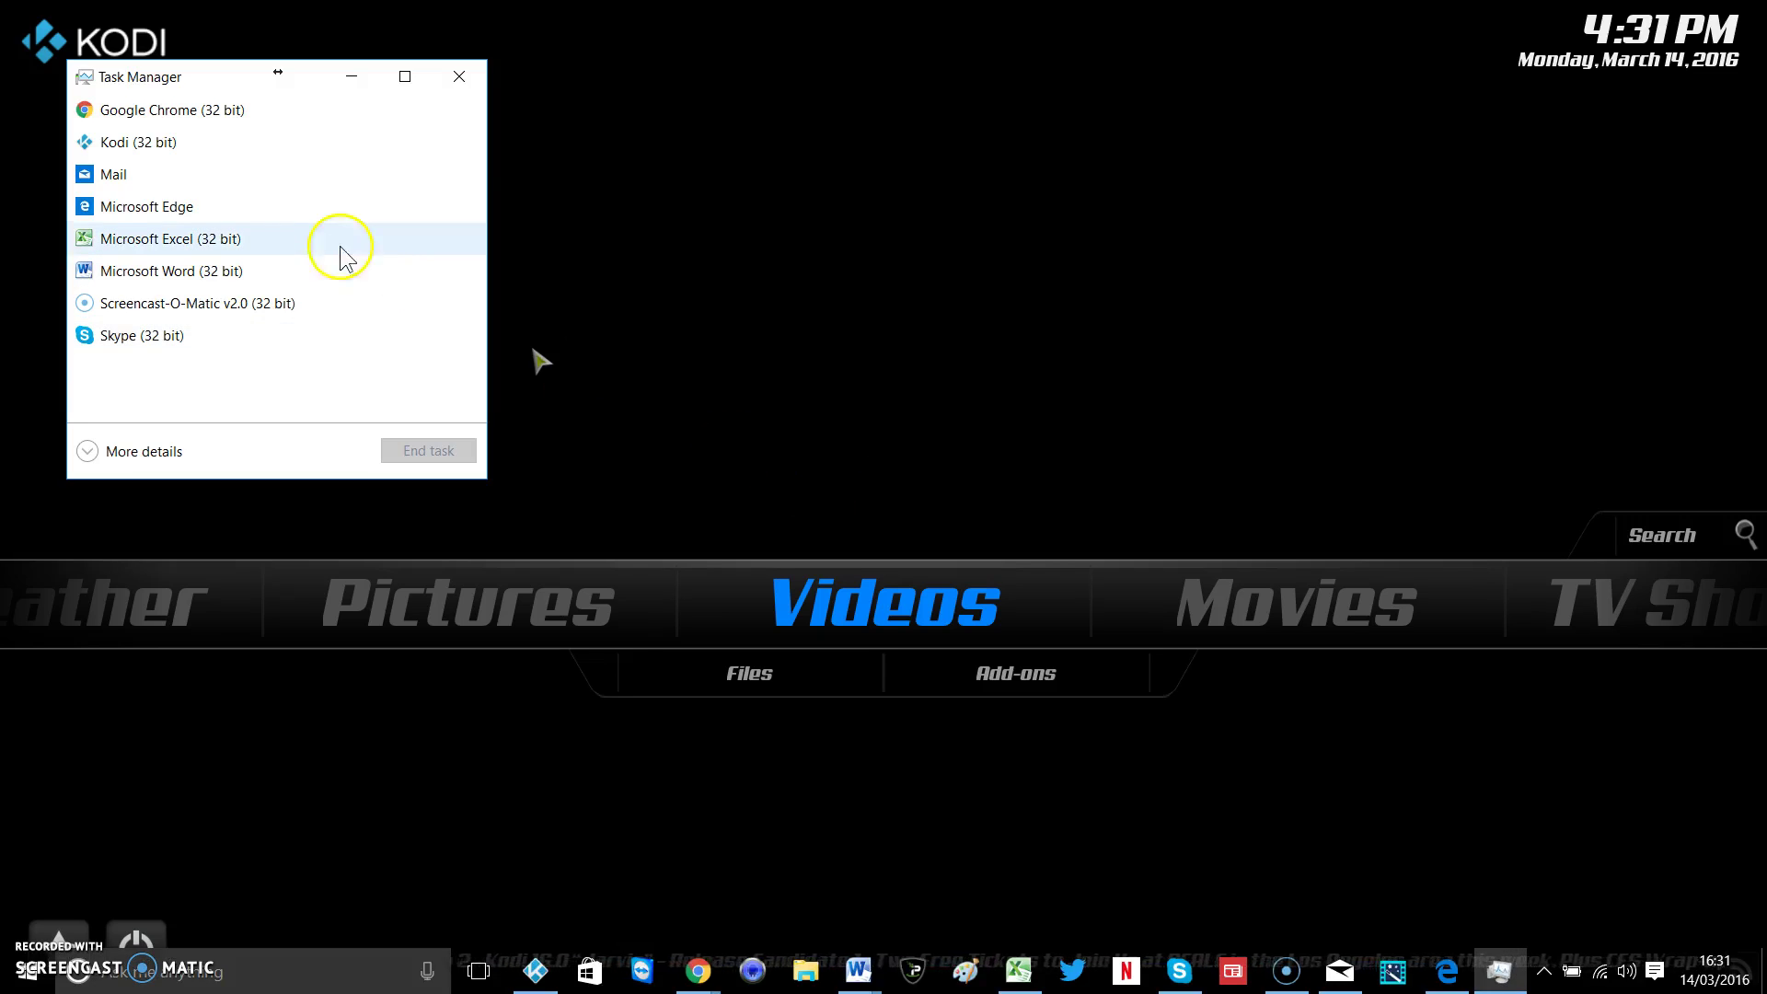
{"action": "left_click", "coordinate": [221, 154]}
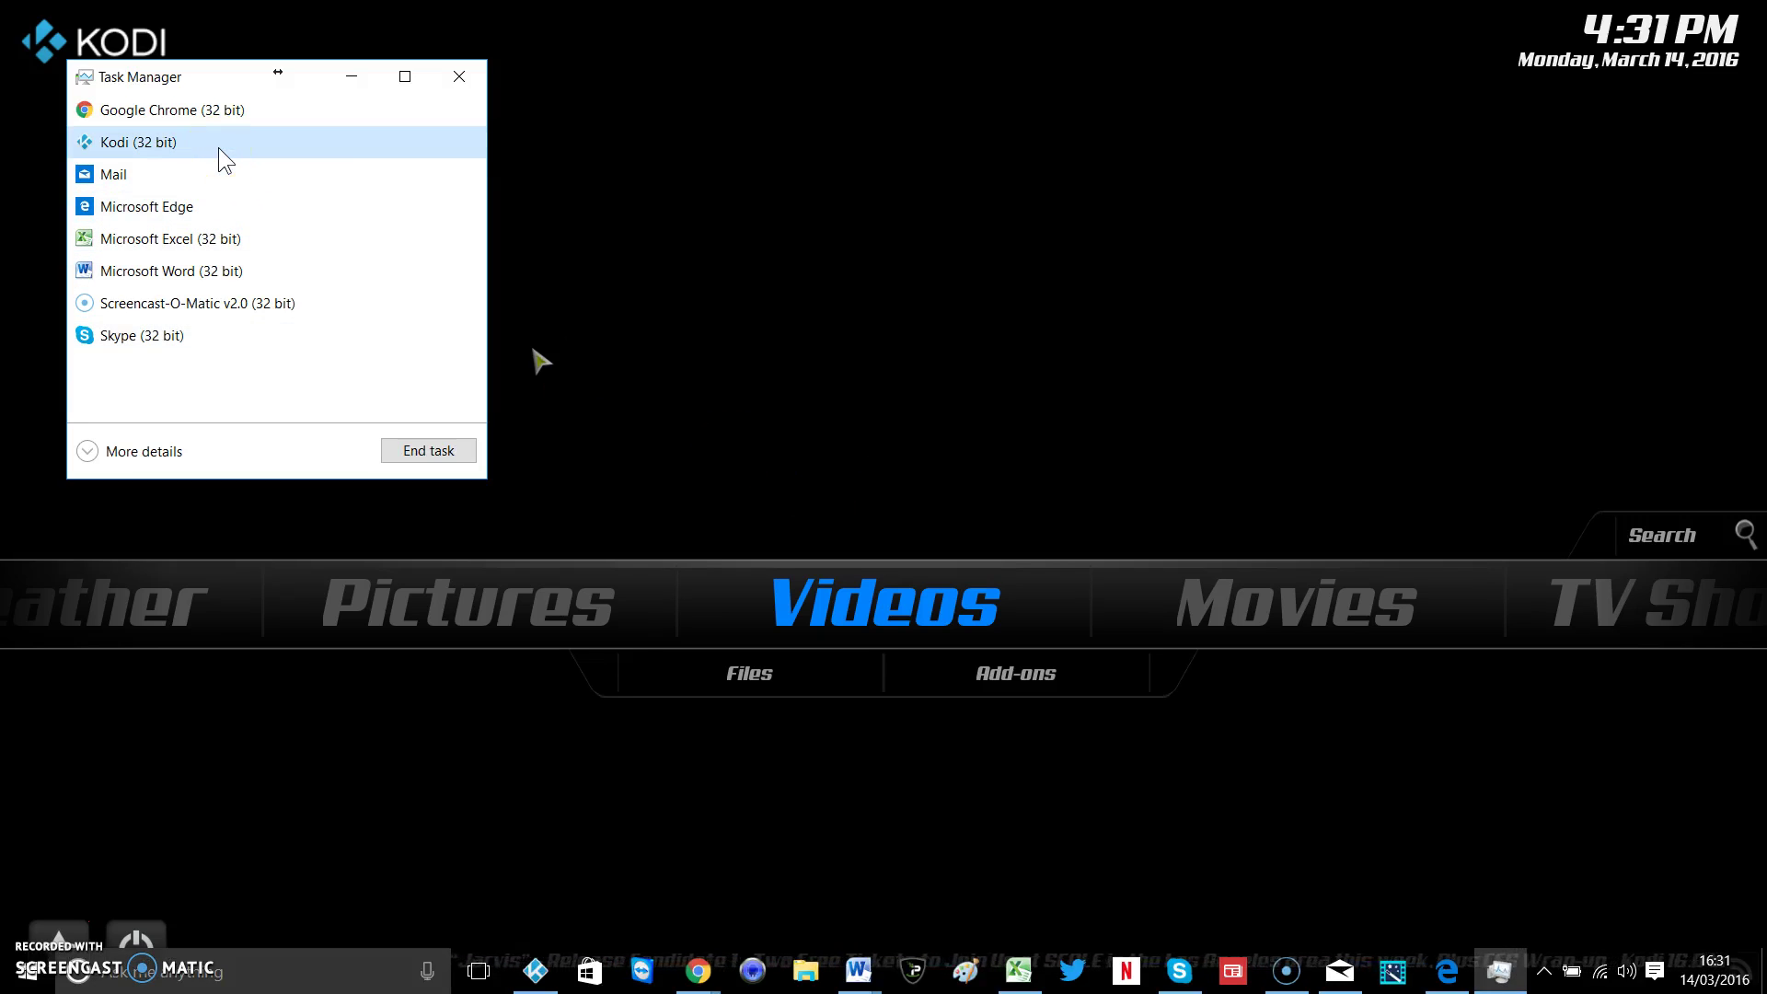
{"action": "left_click", "coordinate": [426, 450]}
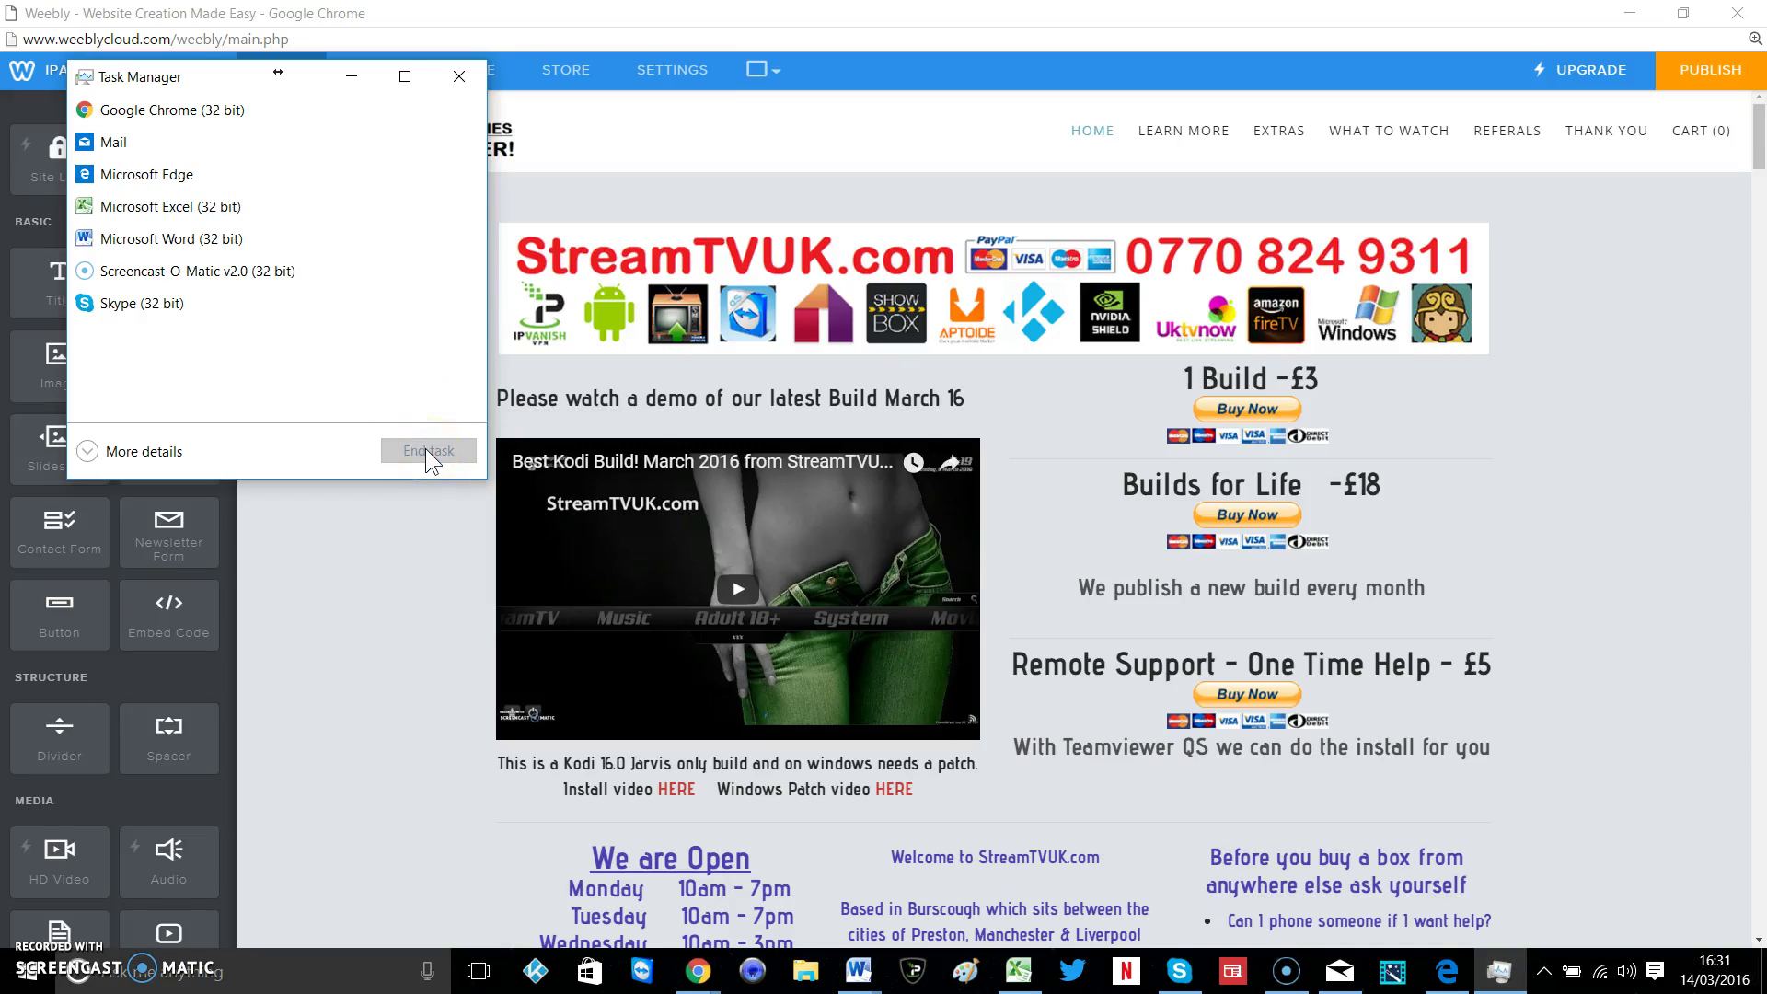
Switch to File Explorer and browse to the user's profile folder inside Users on the OS (C:) drive
{"action": "left_click", "coordinate": [731, 881]}
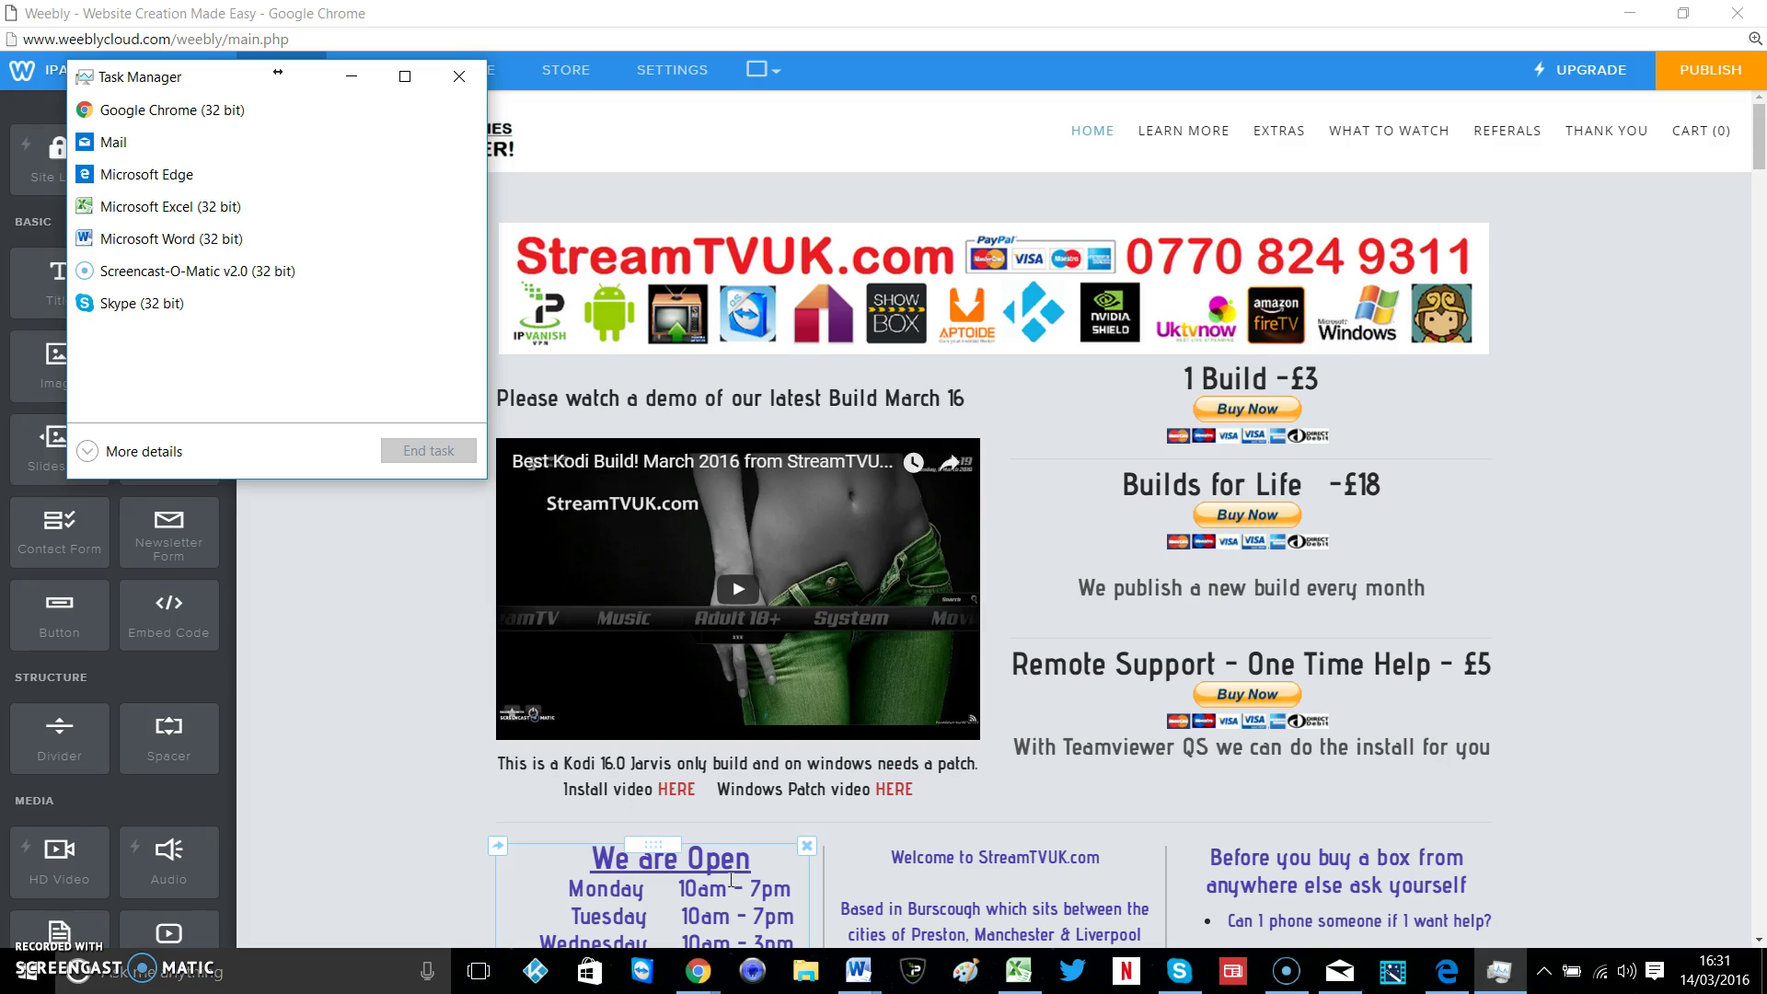
{"action": "left_click", "coordinate": [697, 971]}
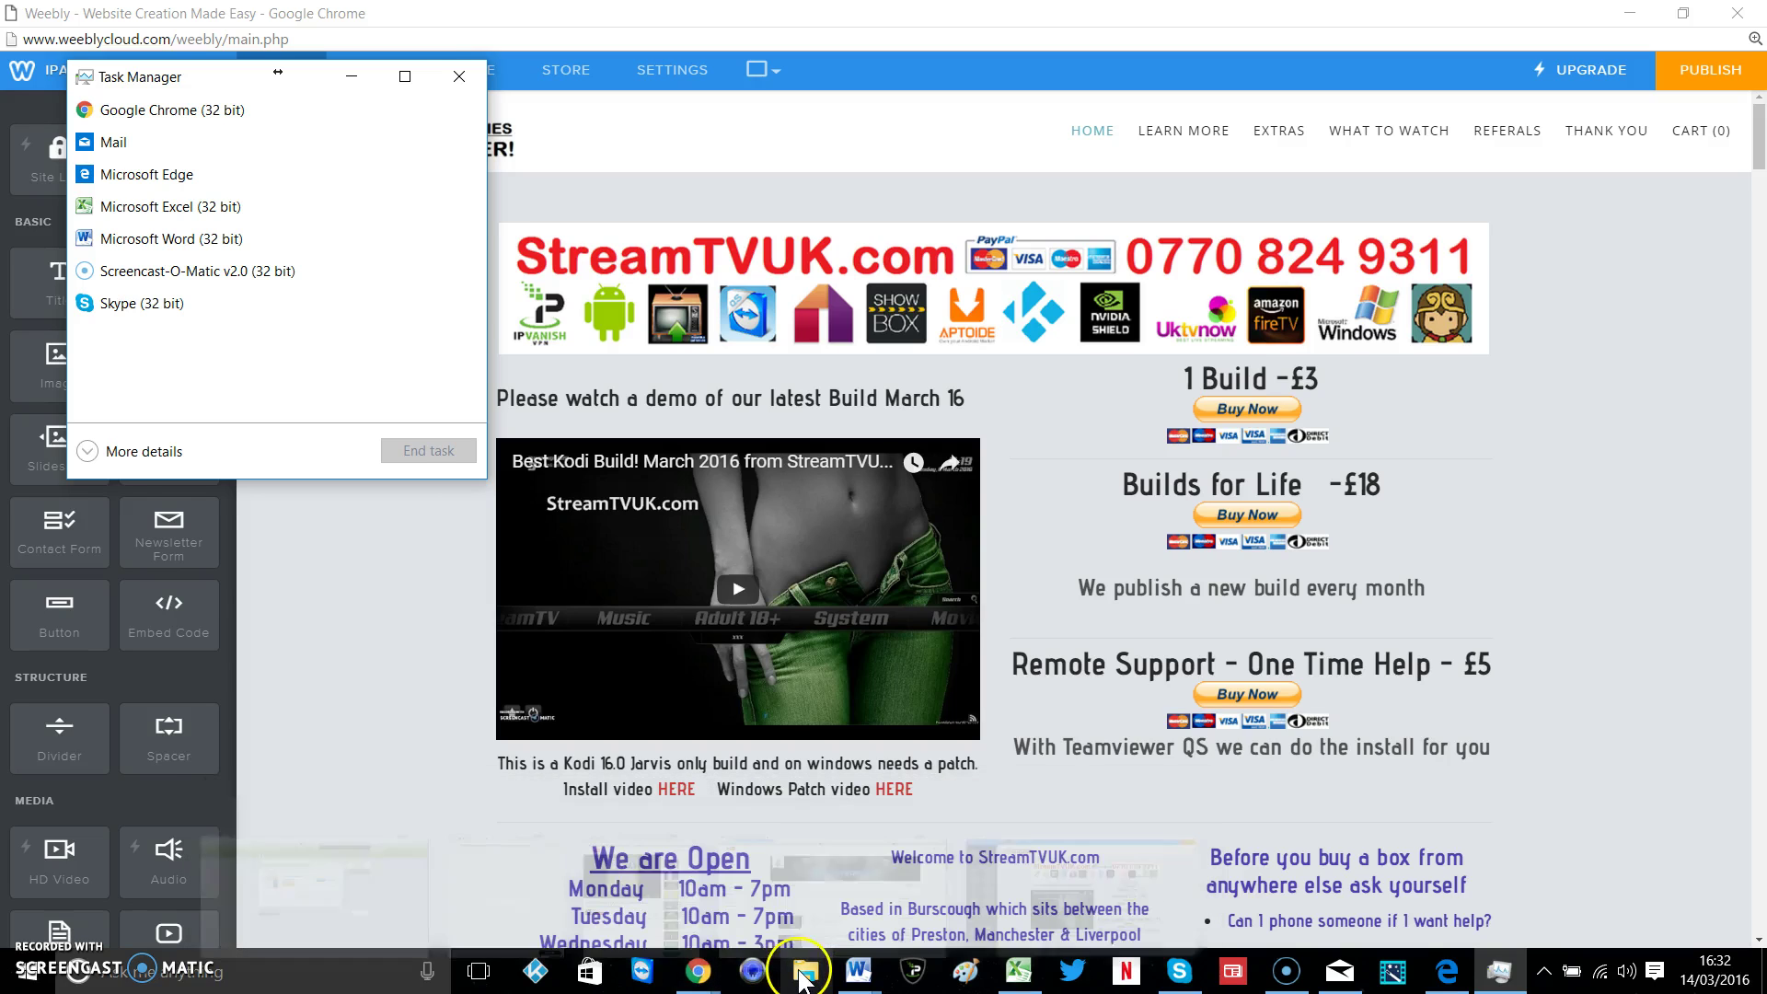
{"action": "left_click", "coordinate": [803, 978]}
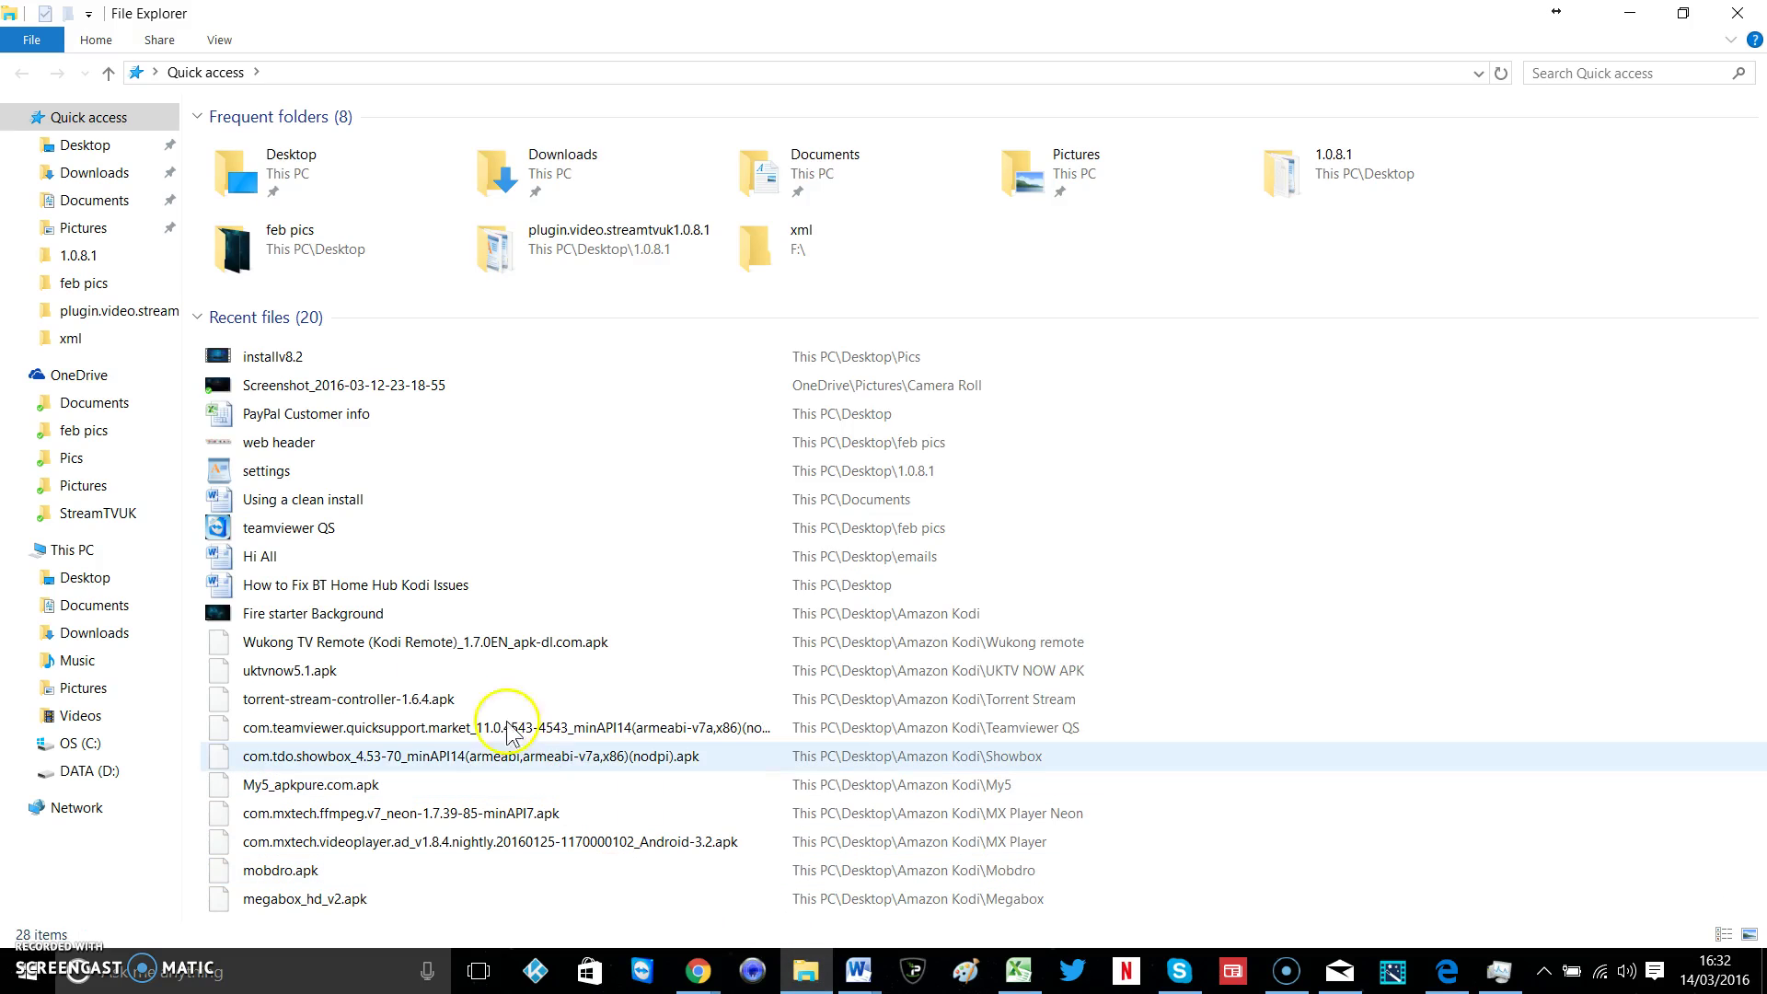
{"action": "left_click", "coordinate": [83, 745]}
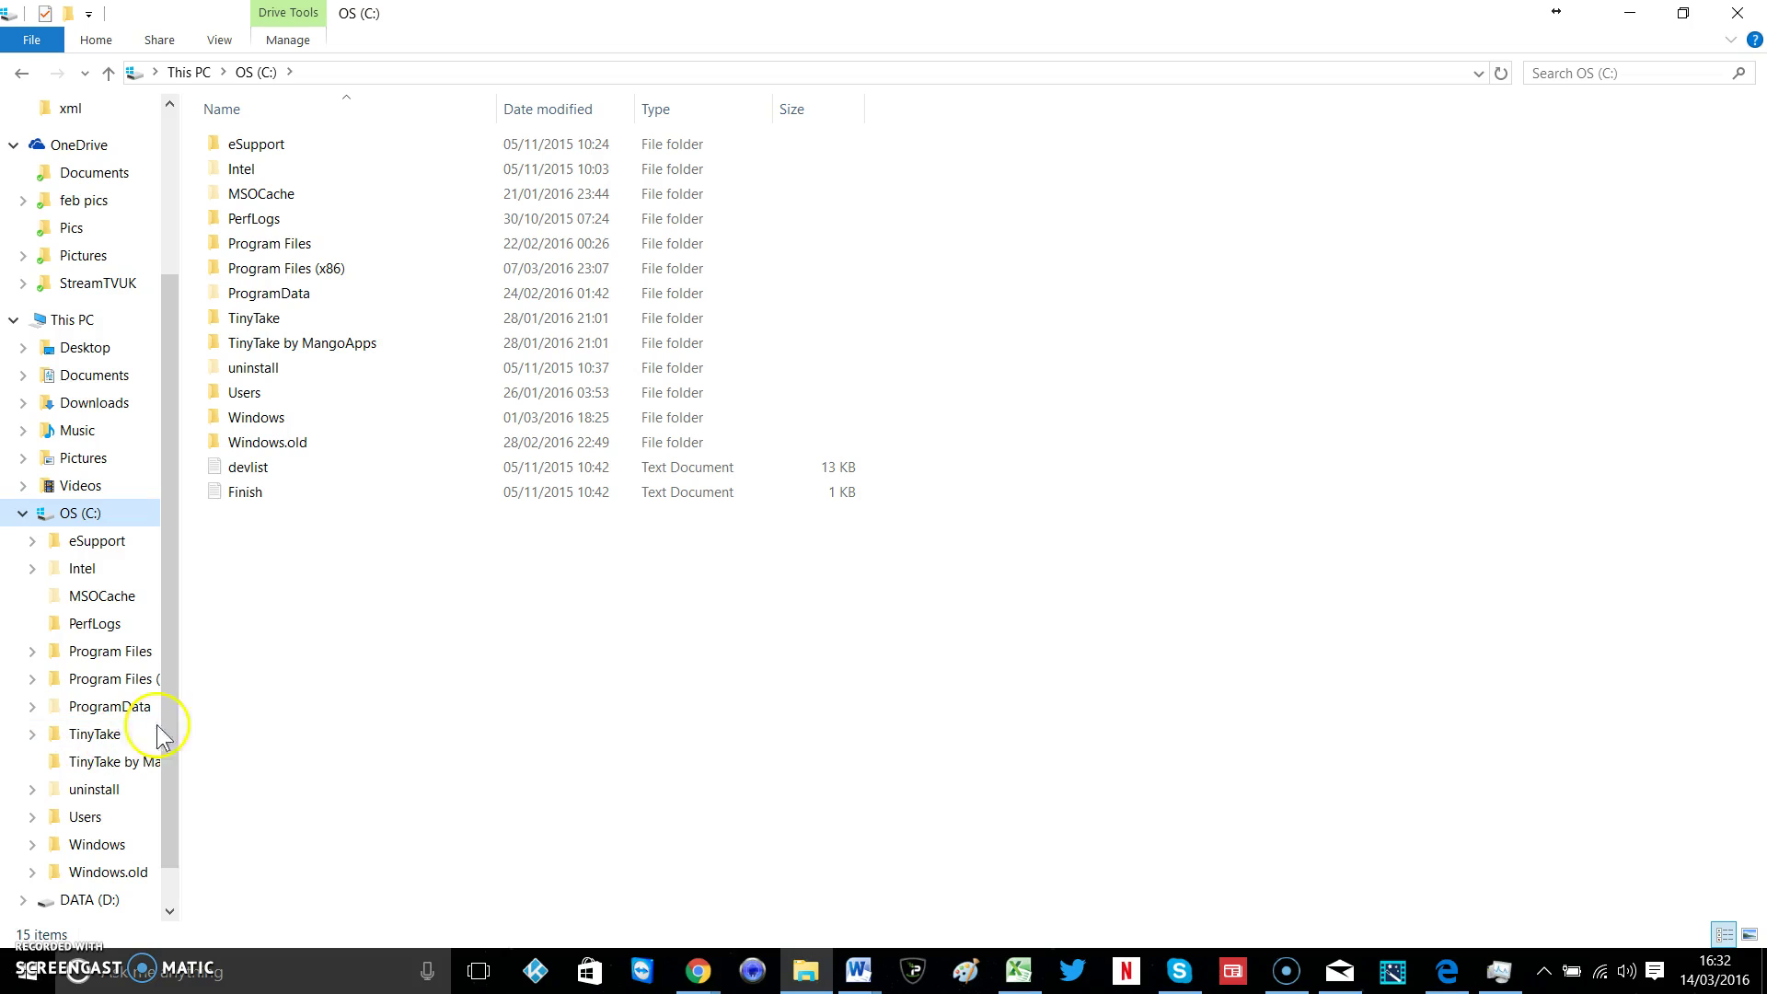
{"action": "double_click", "coordinate": [273, 398]}
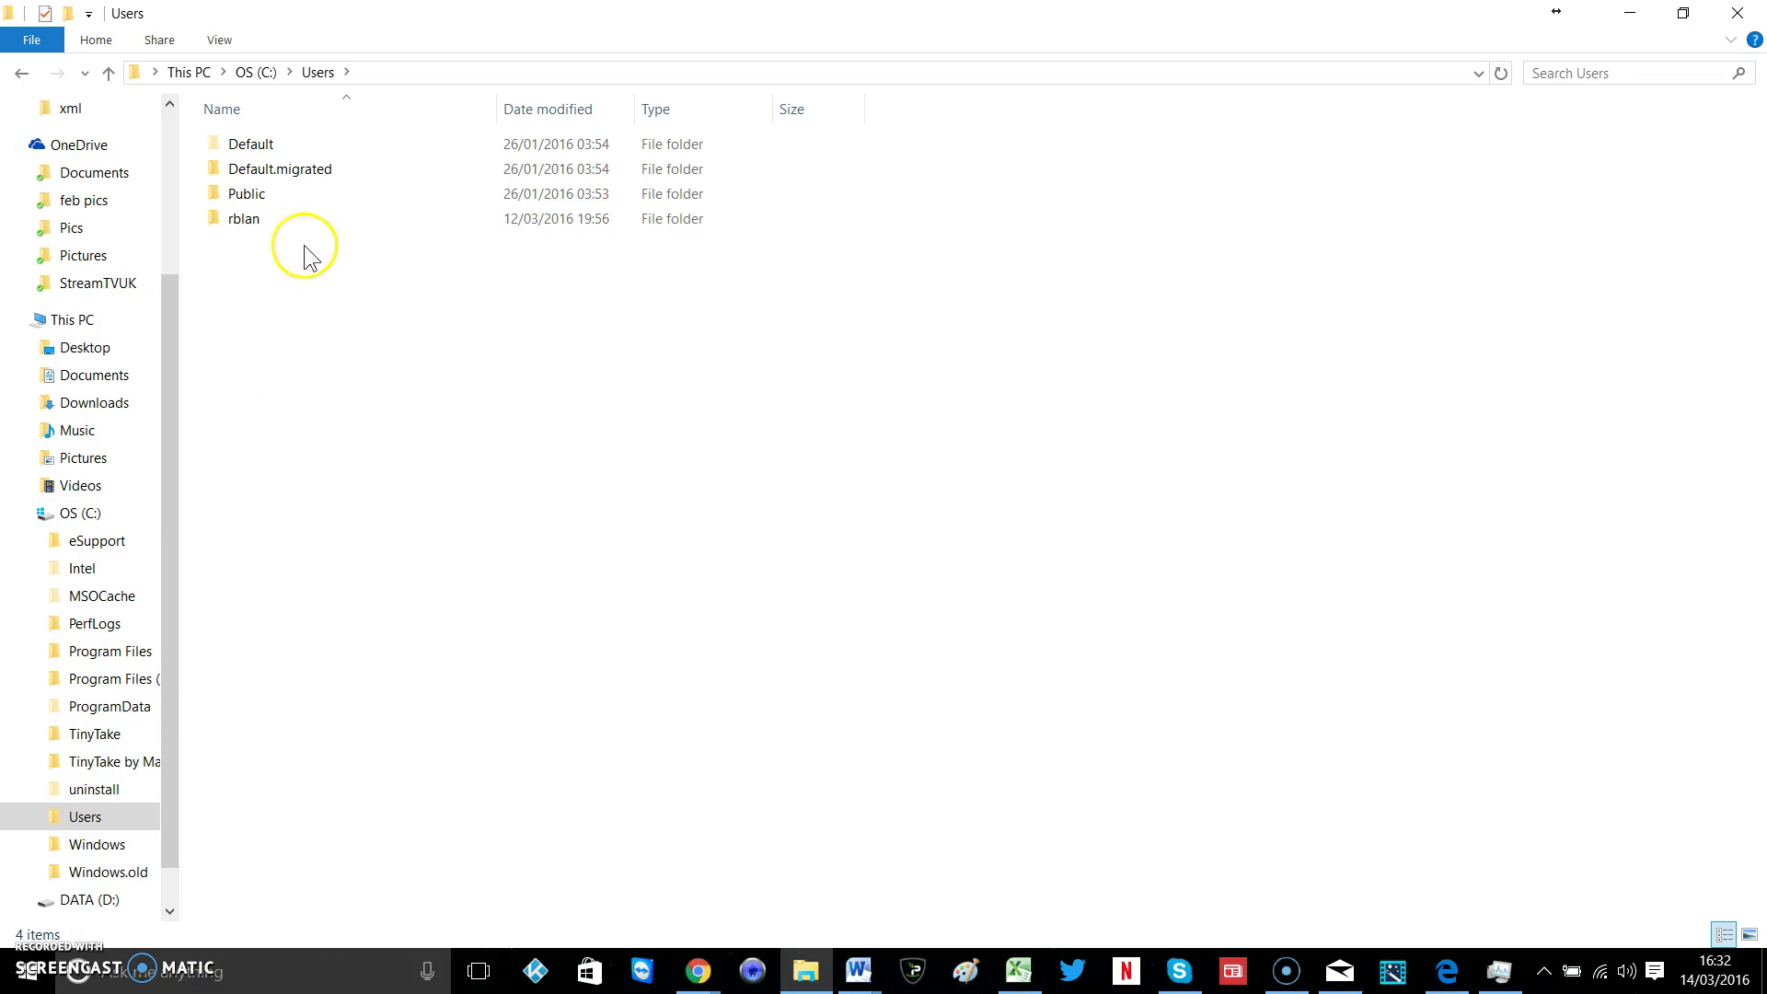
{"action": "left_click", "coordinate": [269, 224]}
{"action": "double_click", "coordinate": [270, 226]}
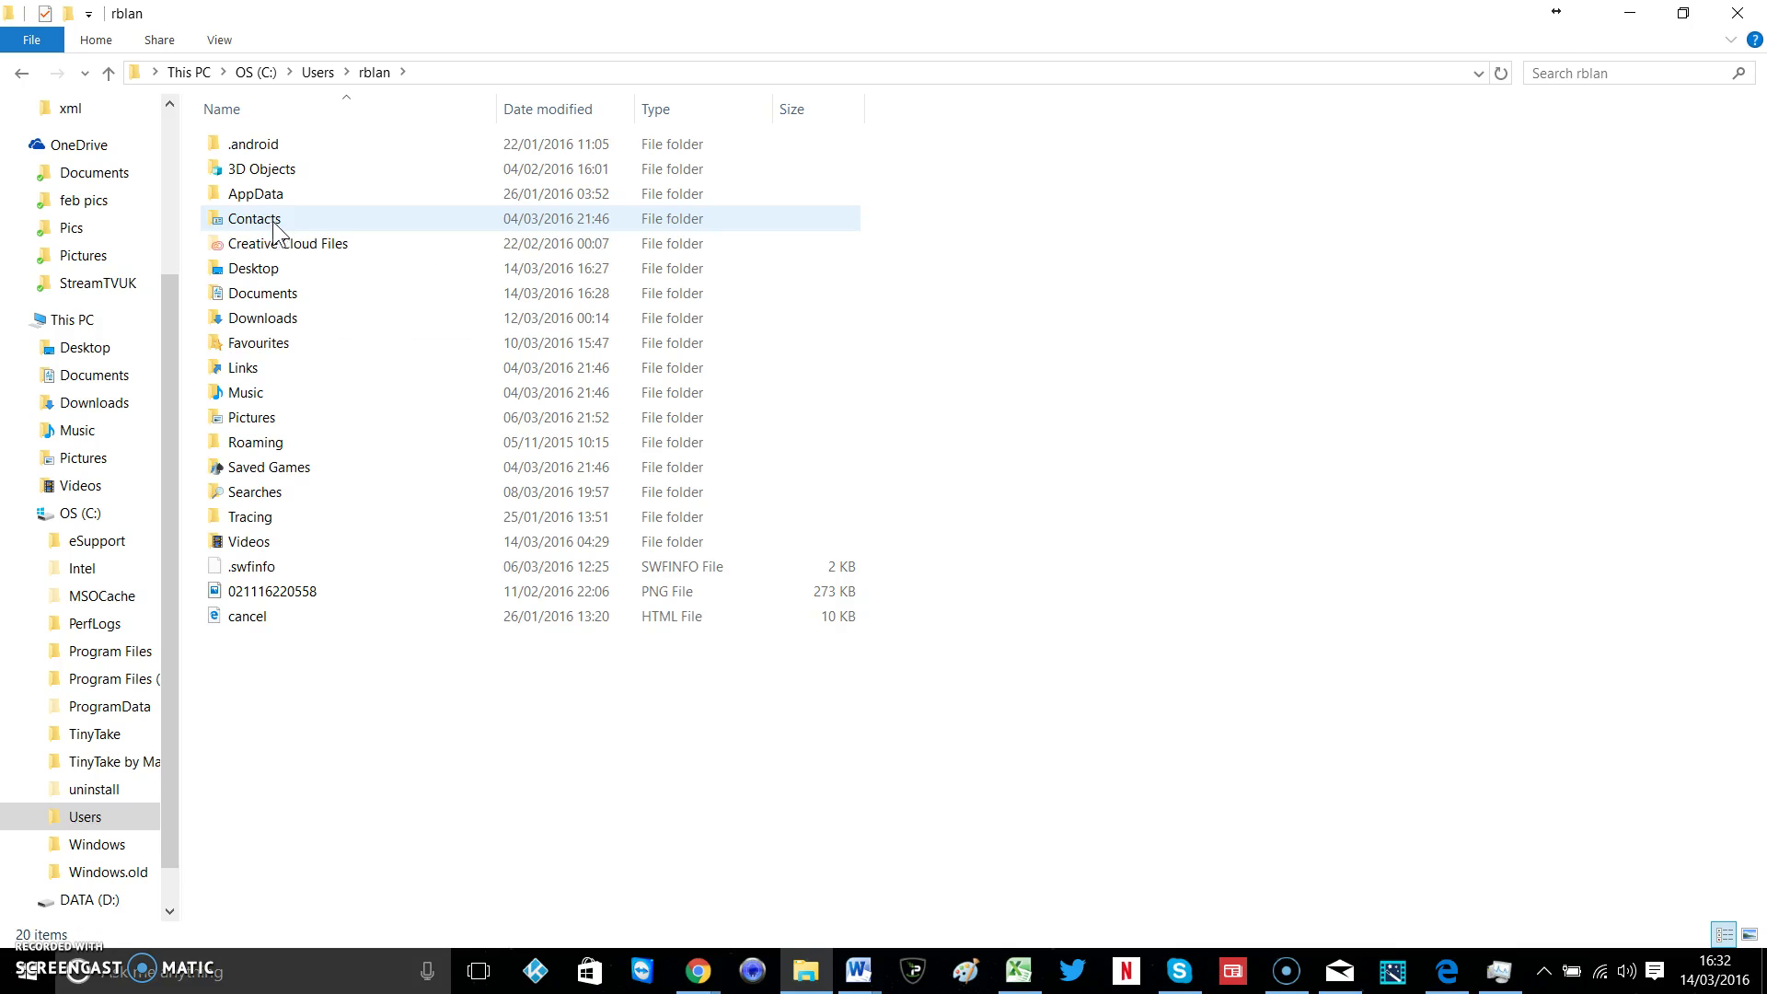
{"action": "left_click", "coordinate": [276, 195]}
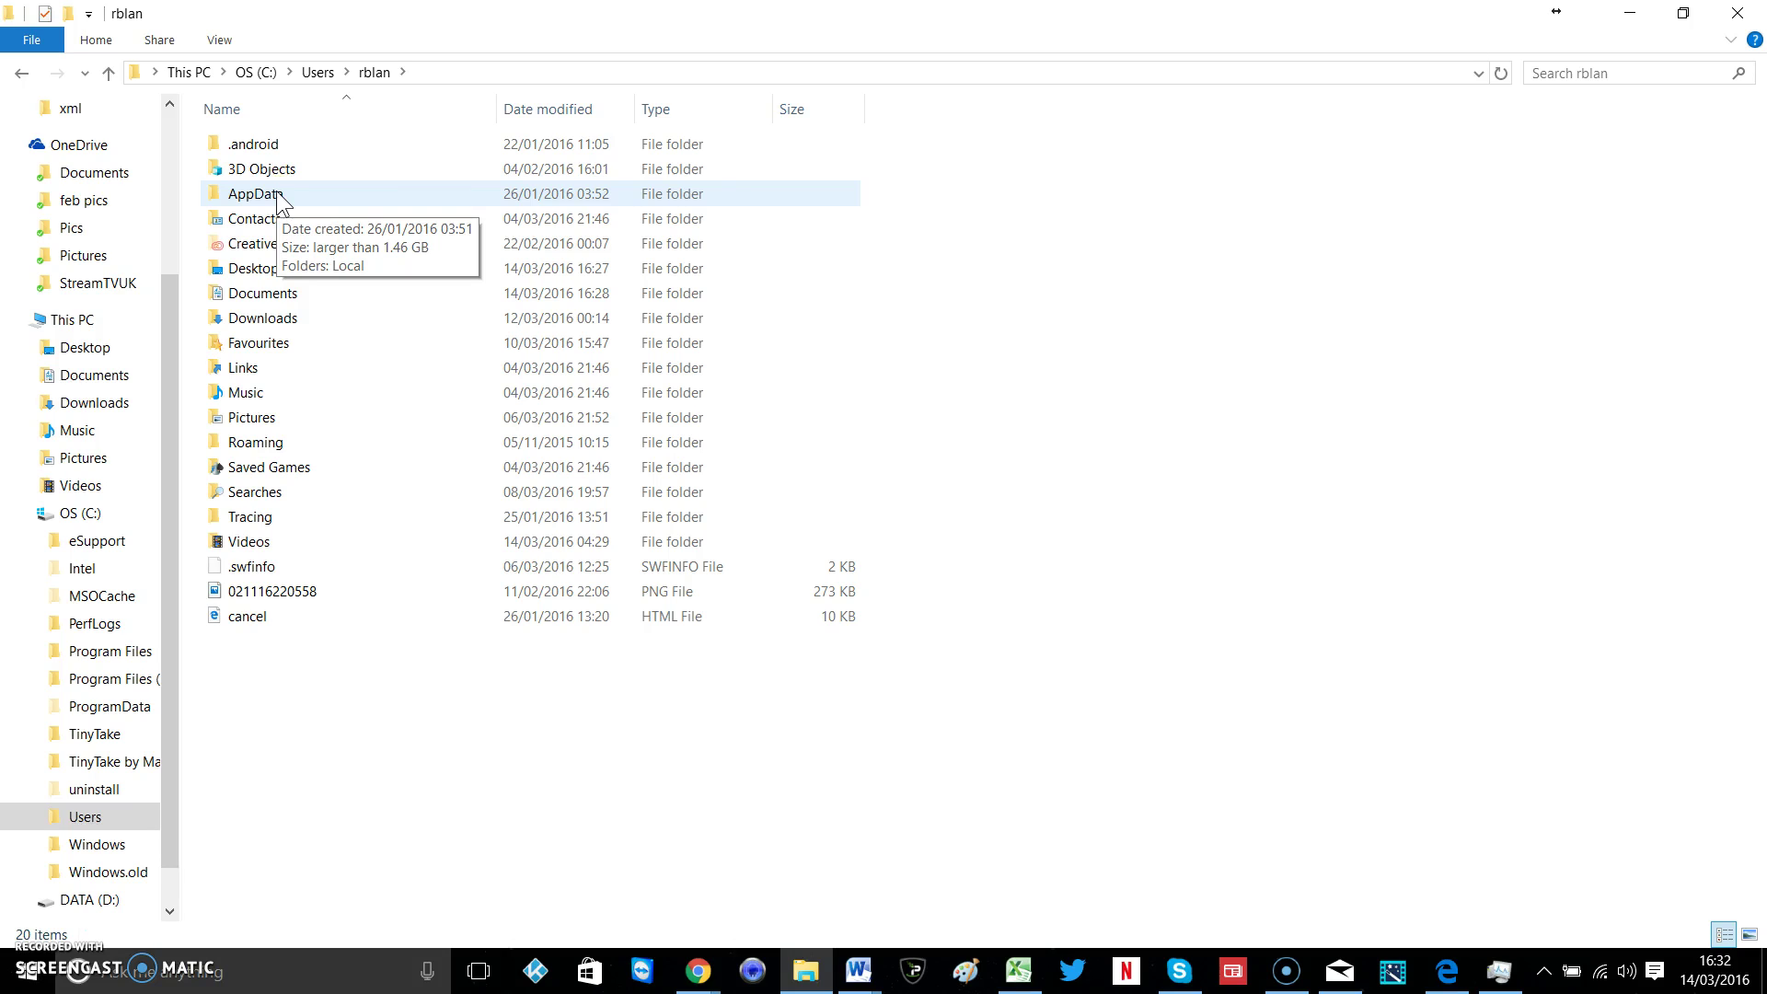
Check the hidden files and folders setting in File Explorer Options through Control Panel, and close both without changes
{"action": "left_click", "coordinate": [37, 980]}
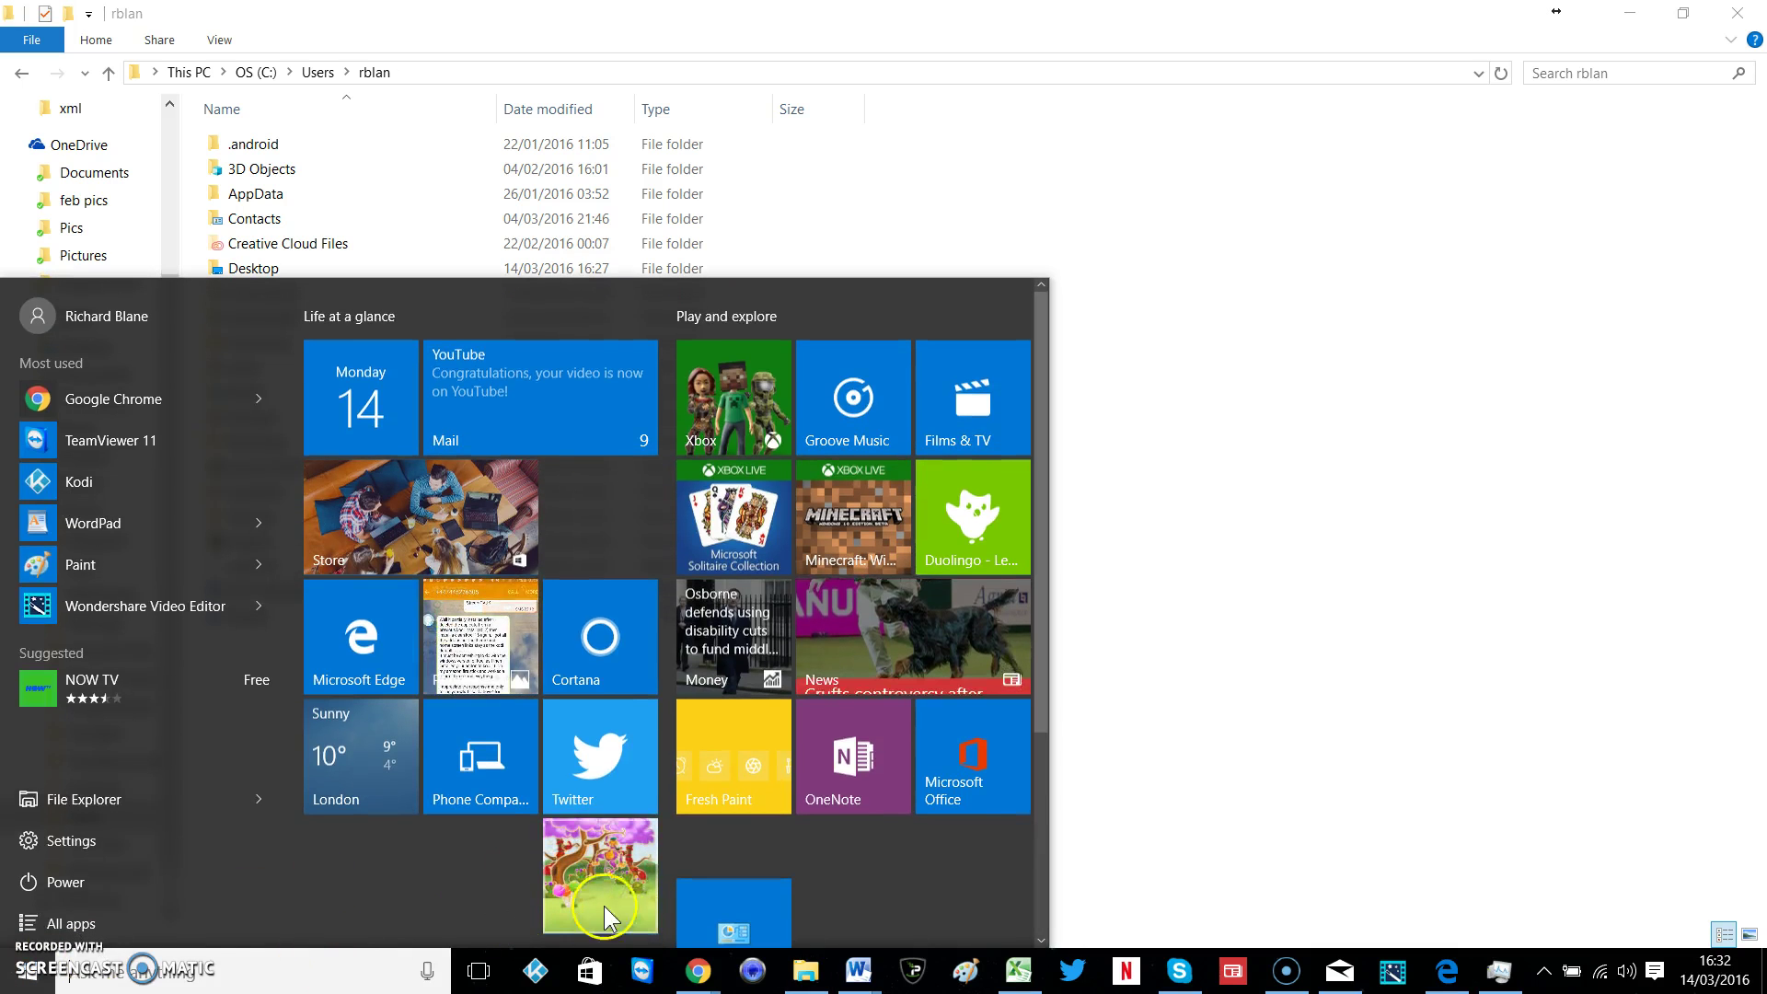
{"action": "left_click", "coordinate": [725, 900]}
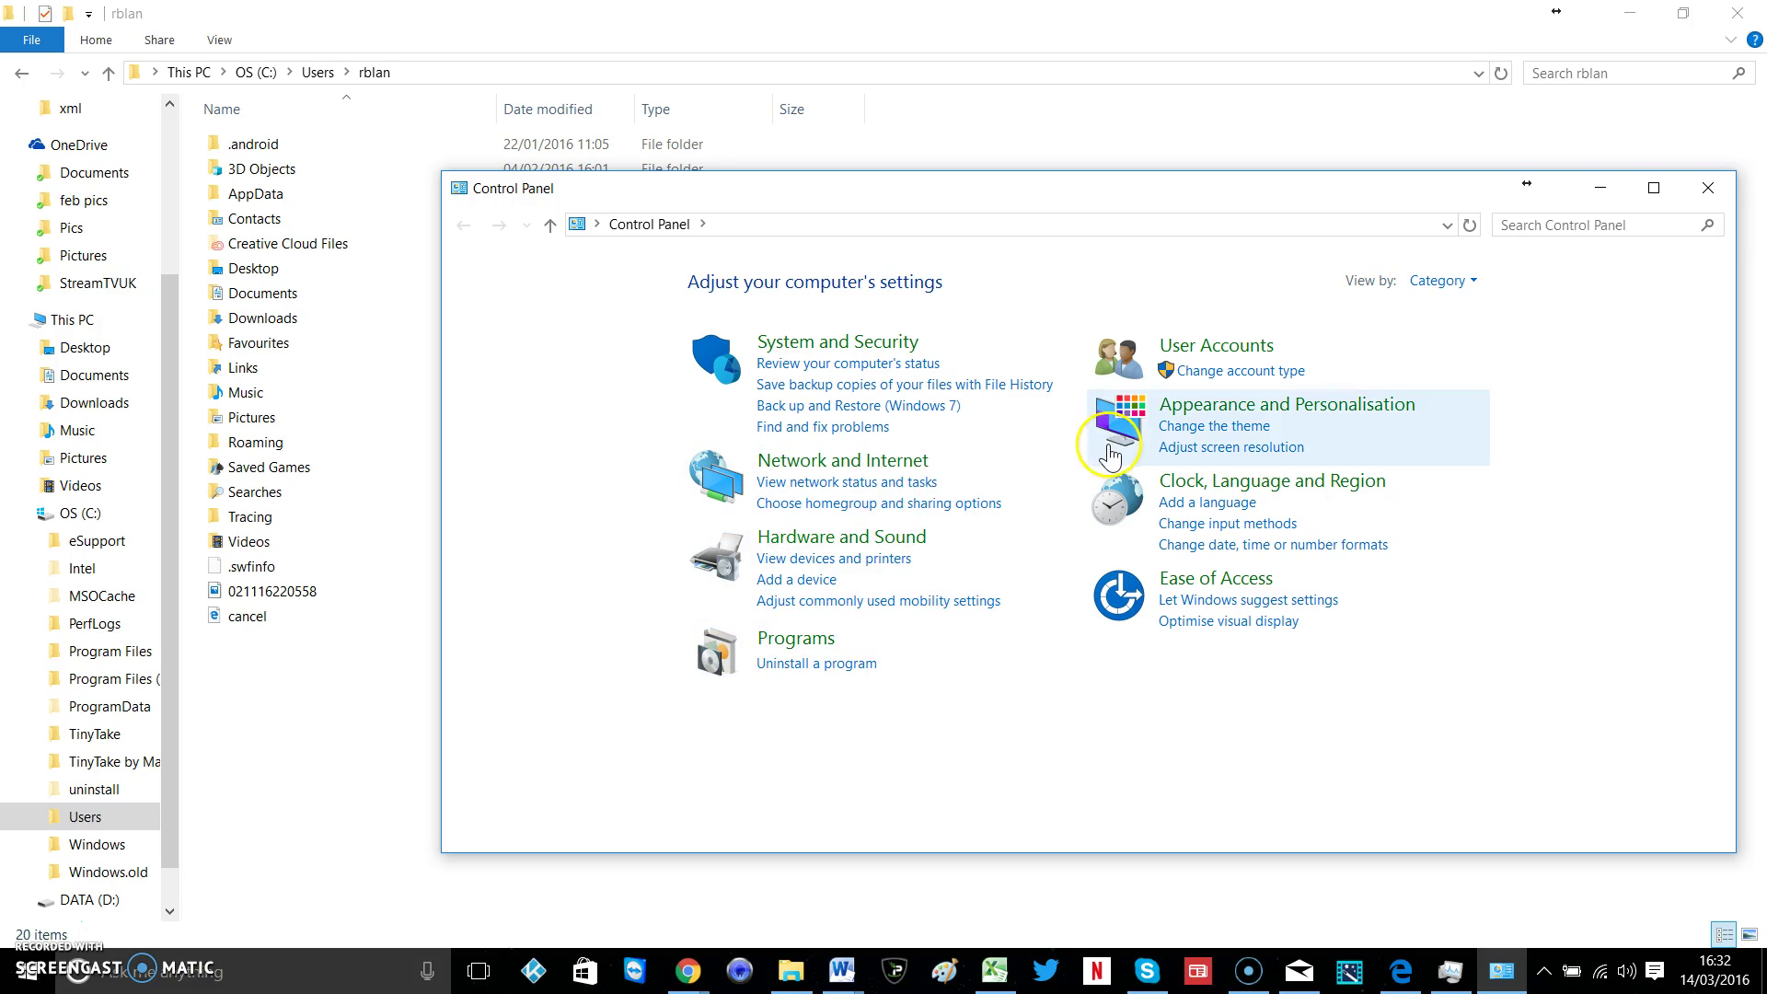
{"action": "left_click", "coordinate": [1270, 410]}
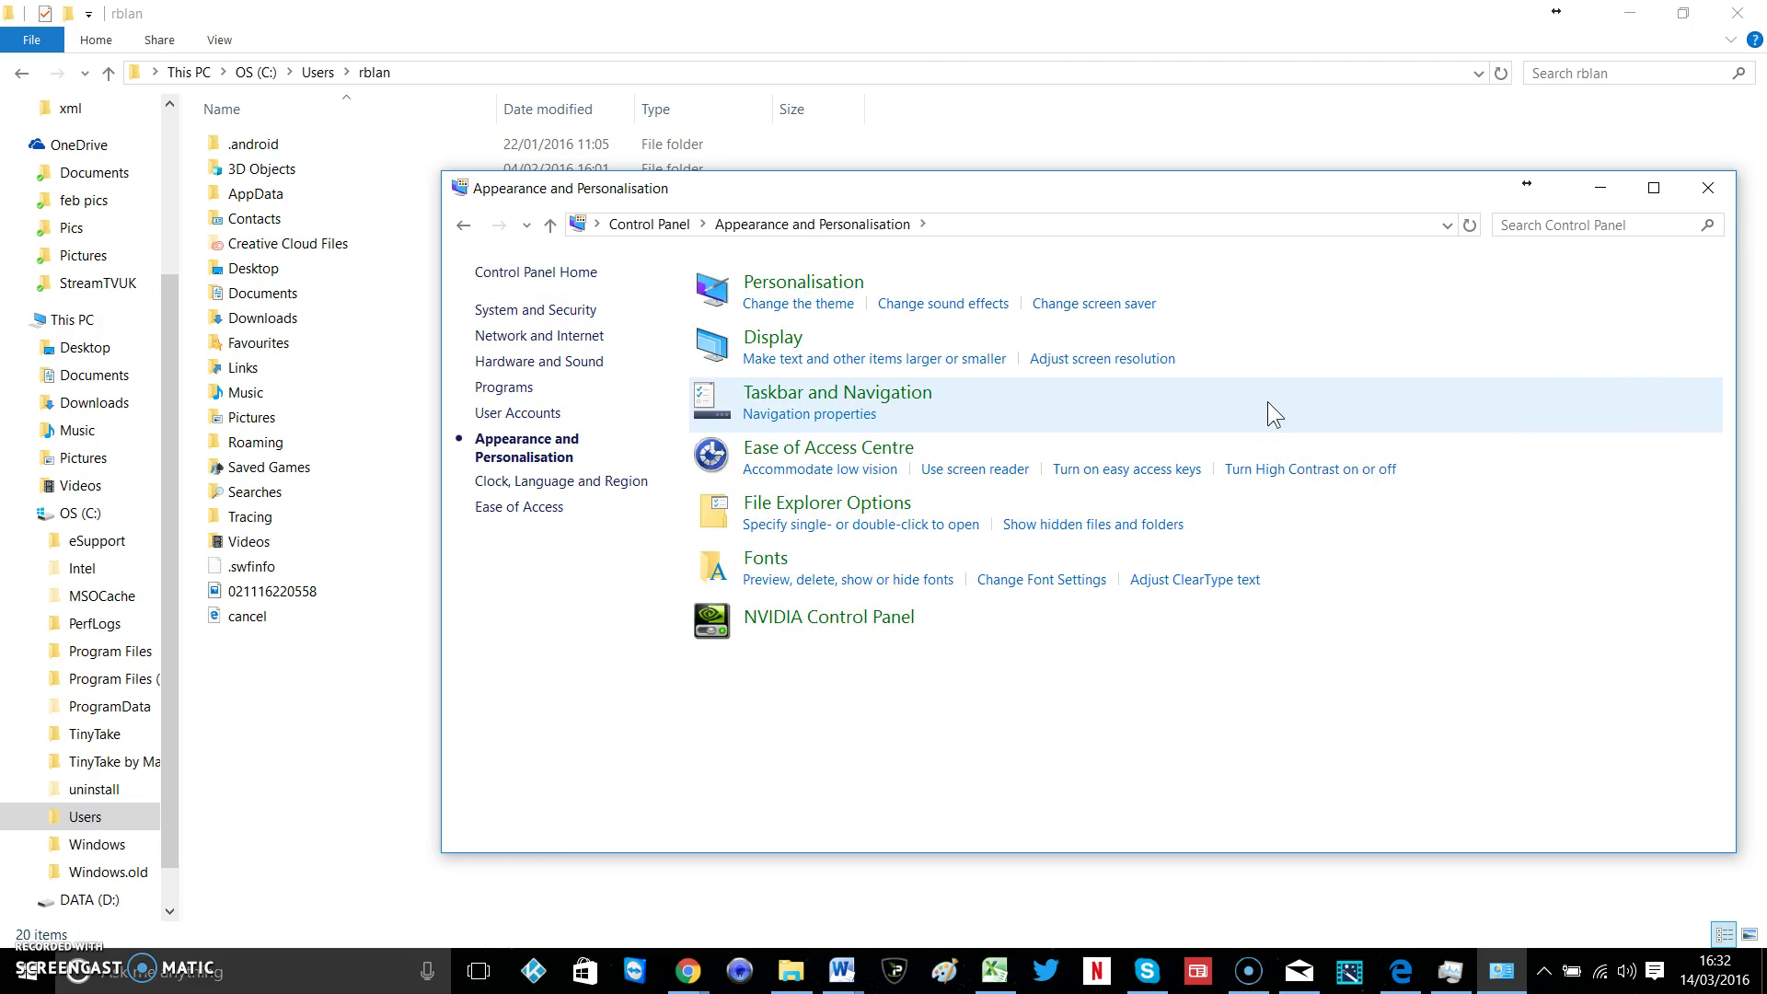
{"action": "left_click", "coordinate": [846, 506]}
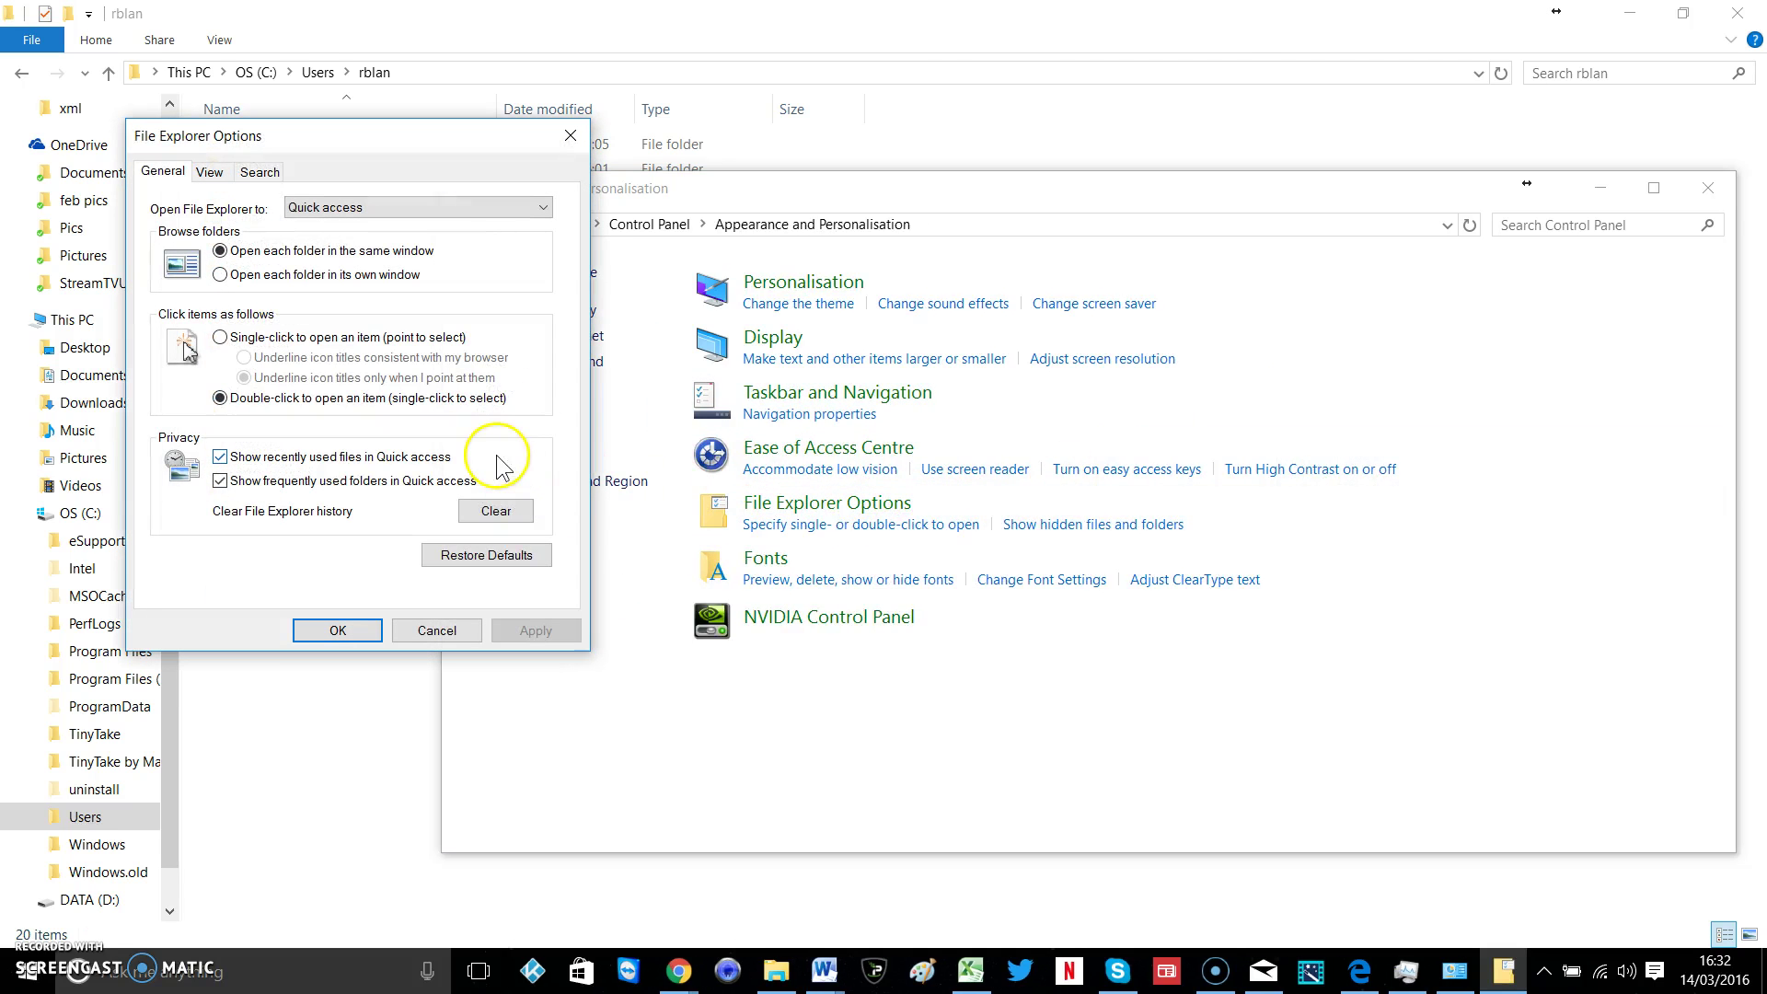
{"action": "left_click", "coordinate": [211, 174]}
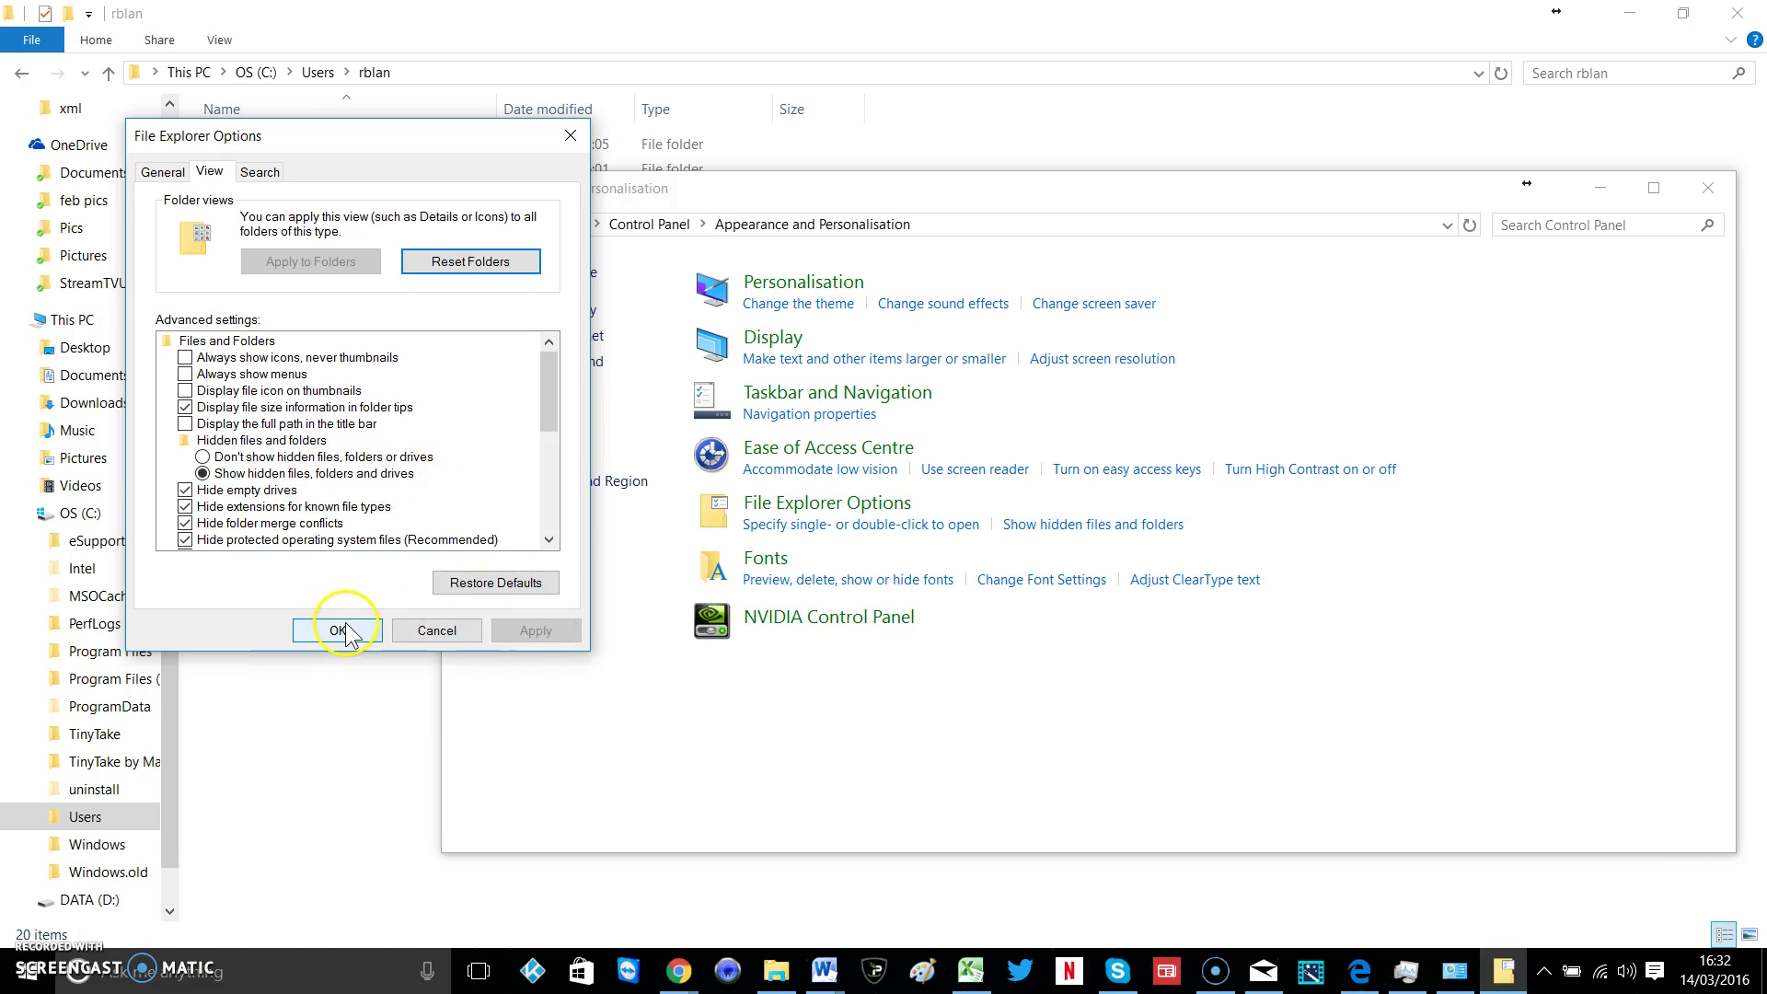
{"action": "left_click", "coordinate": [429, 633]}
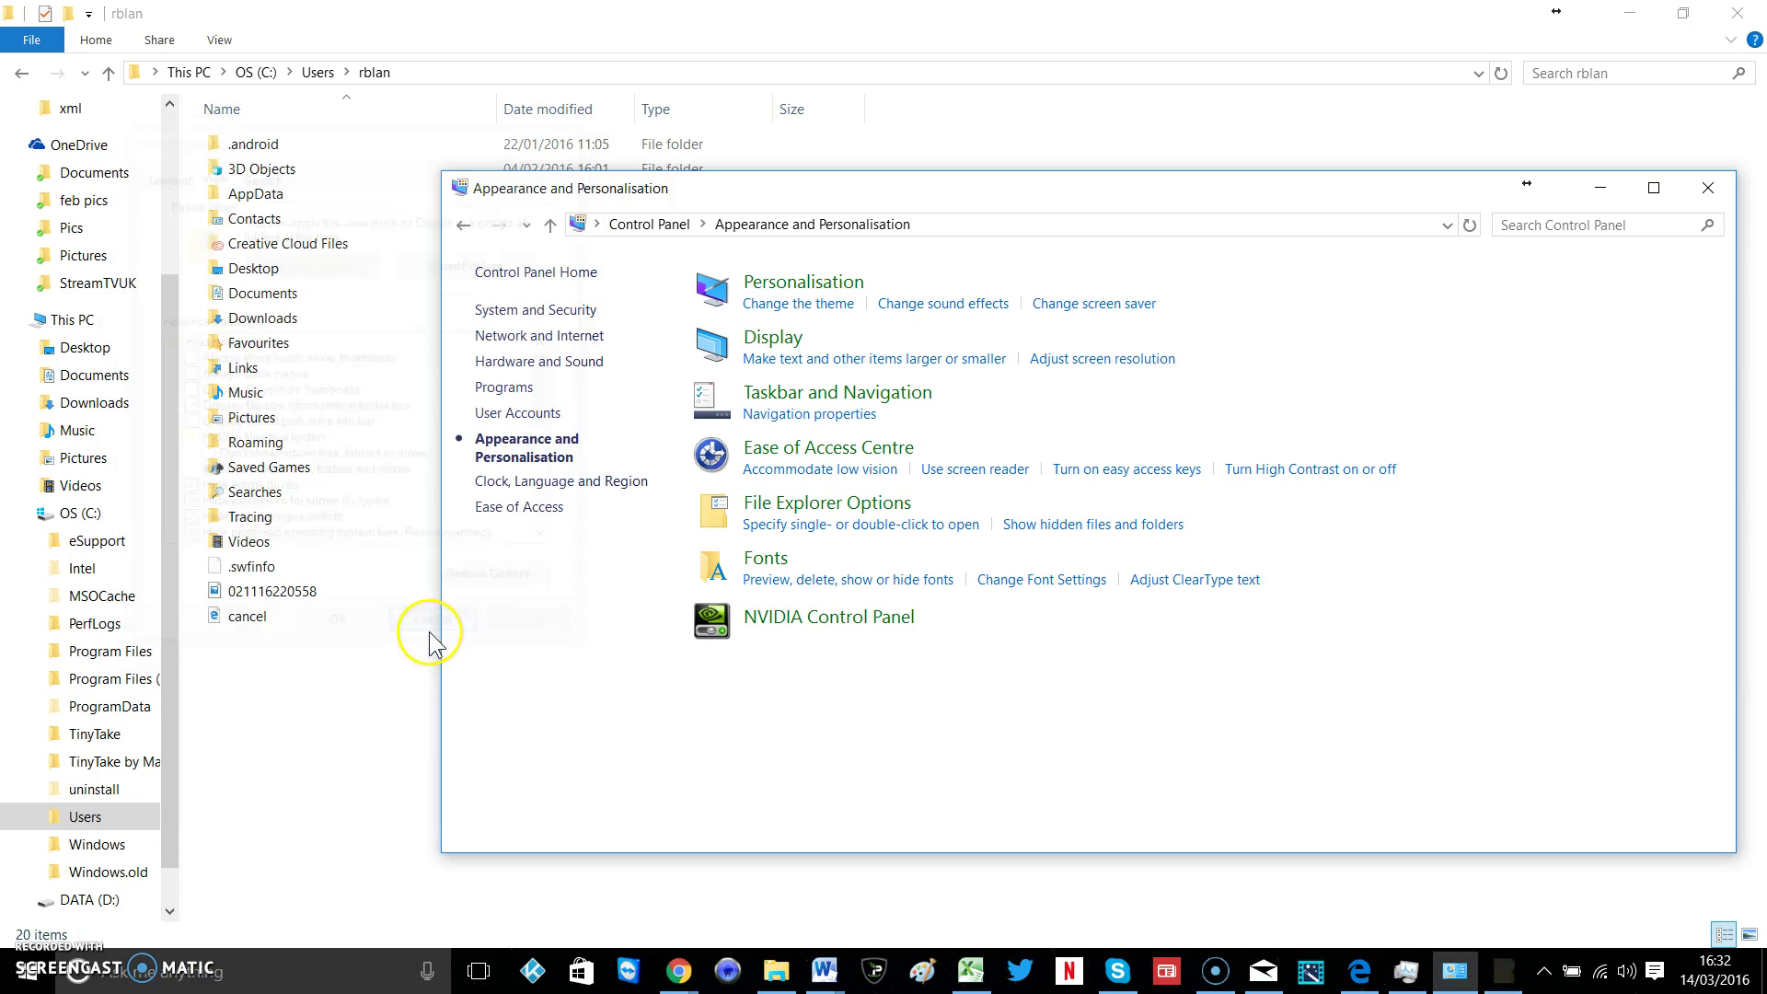
{"action": "left_click", "coordinate": [1708, 188]}
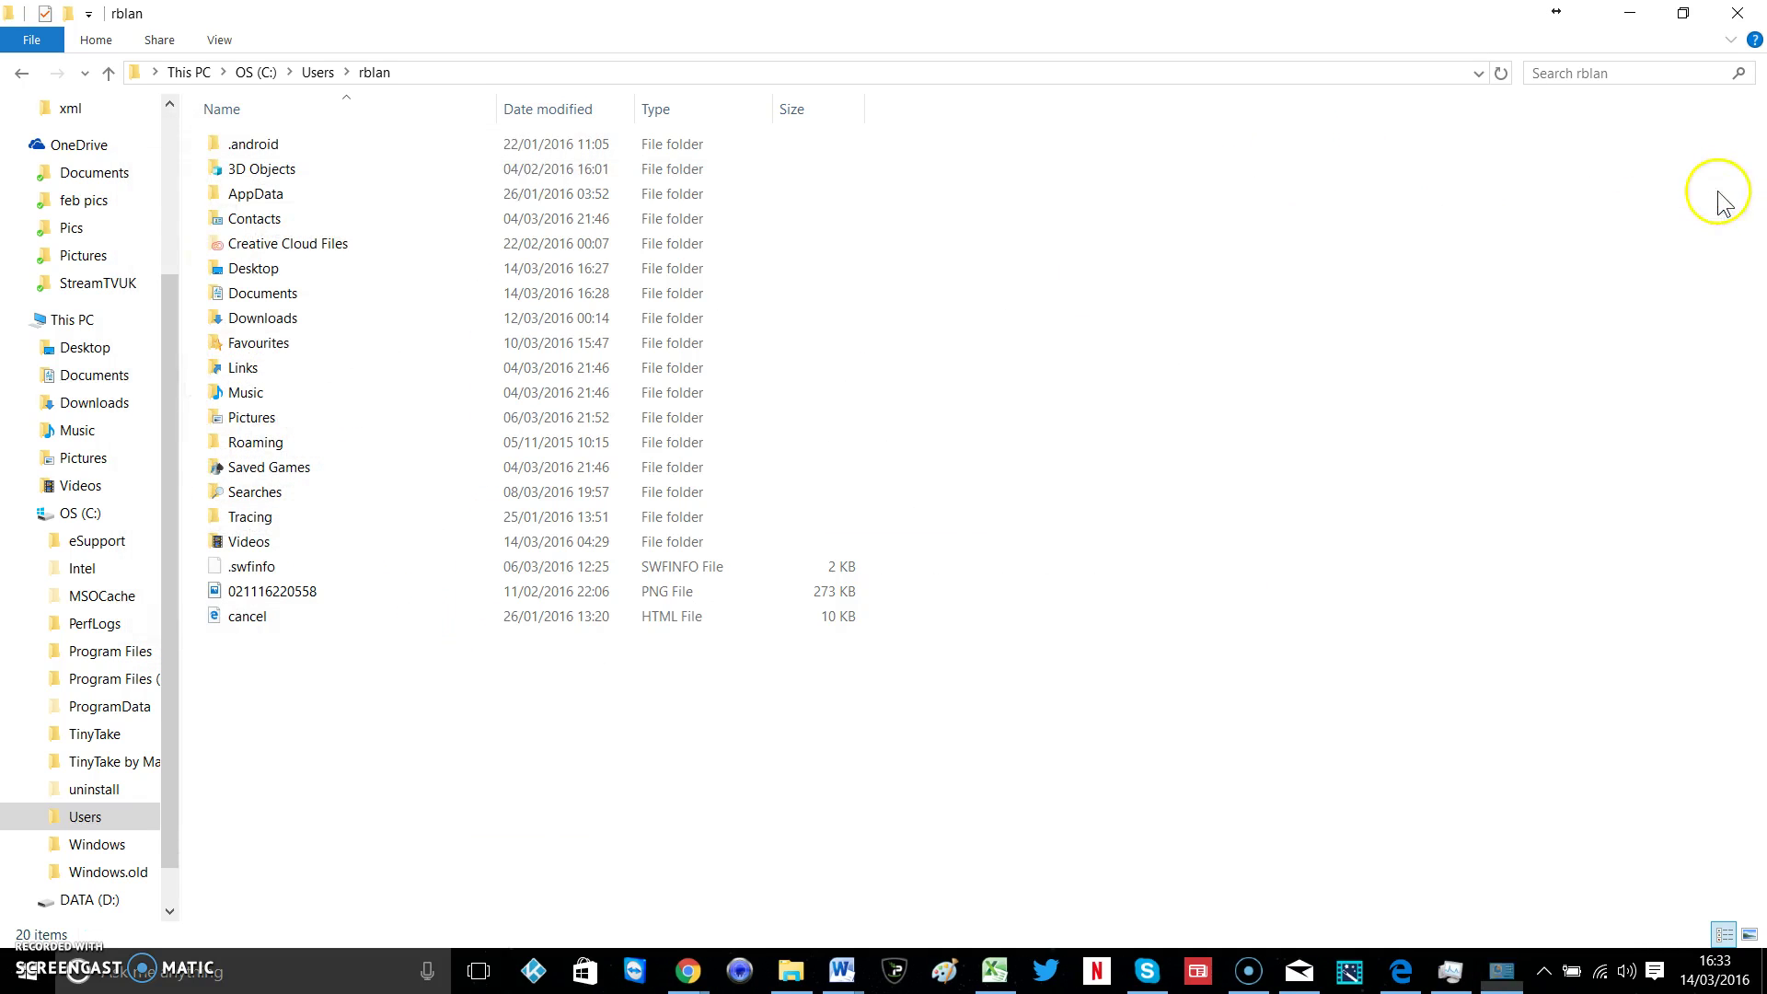
Browse from the profile folder to AppData\Roaming\Kodi\userdata\addon_data\skin.xonfluence
{"action": "double_click", "coordinate": [346, 190]}
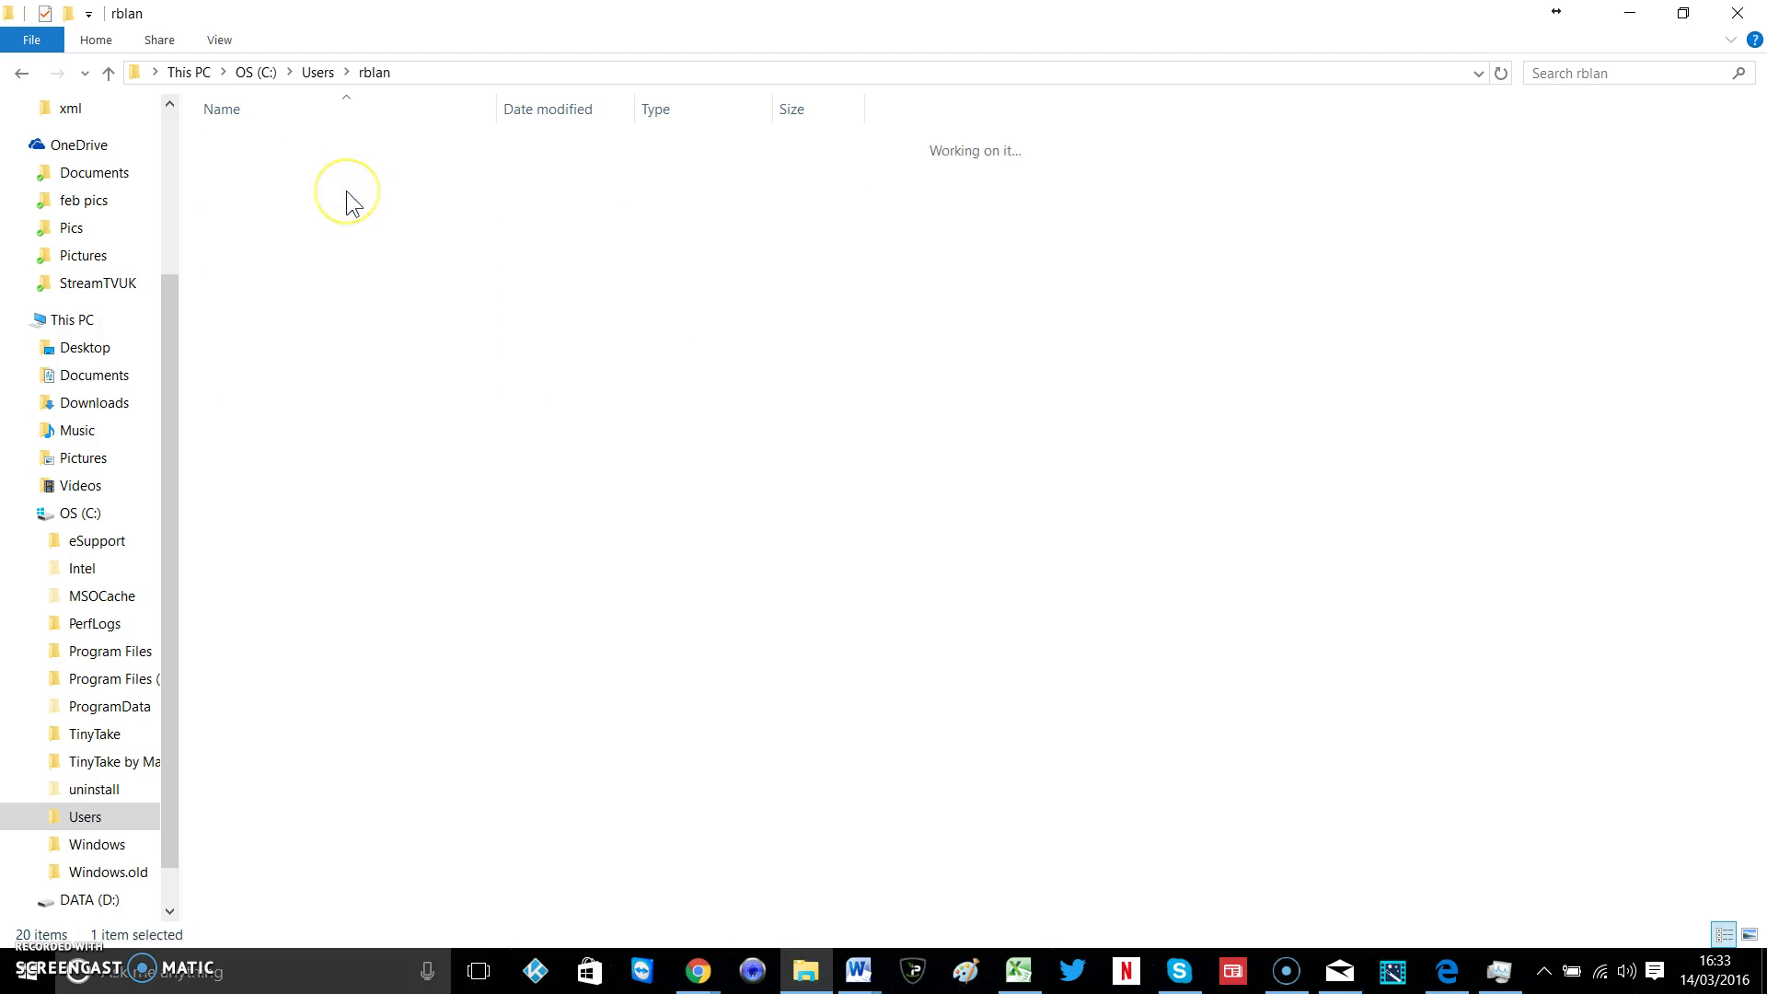
{"action": "double_click", "coordinate": [328, 195]}
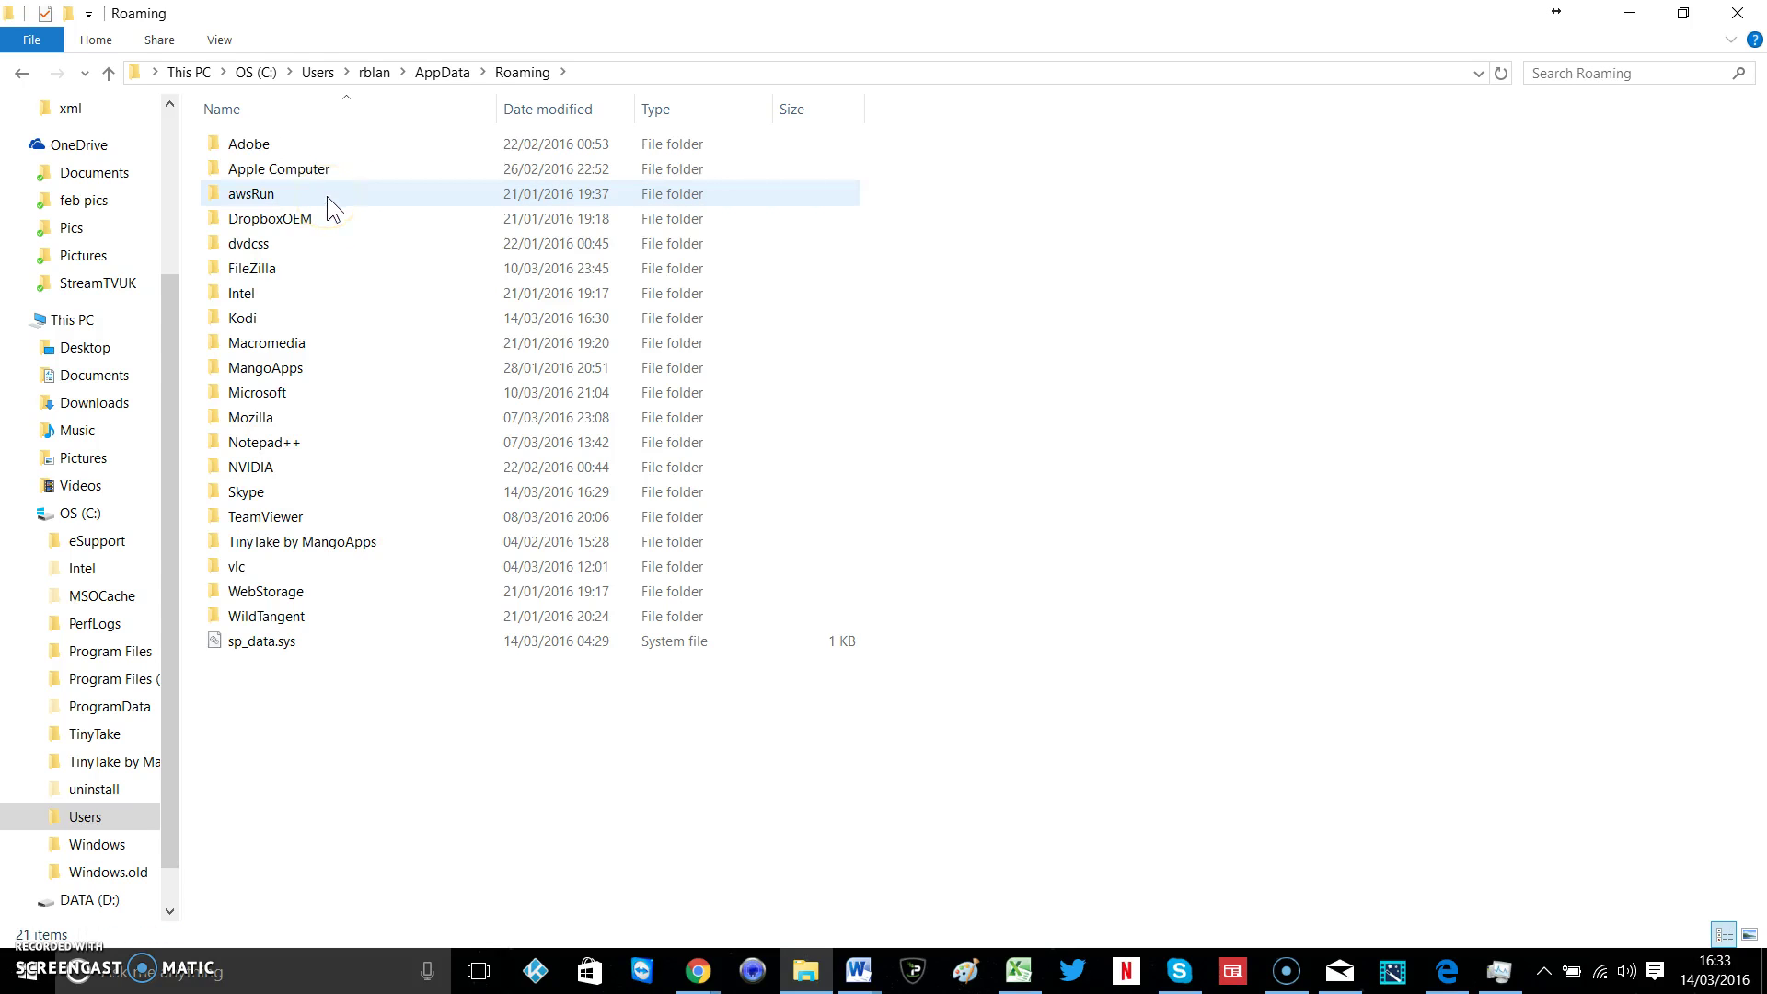
{"action": "double_click", "coordinate": [281, 320]}
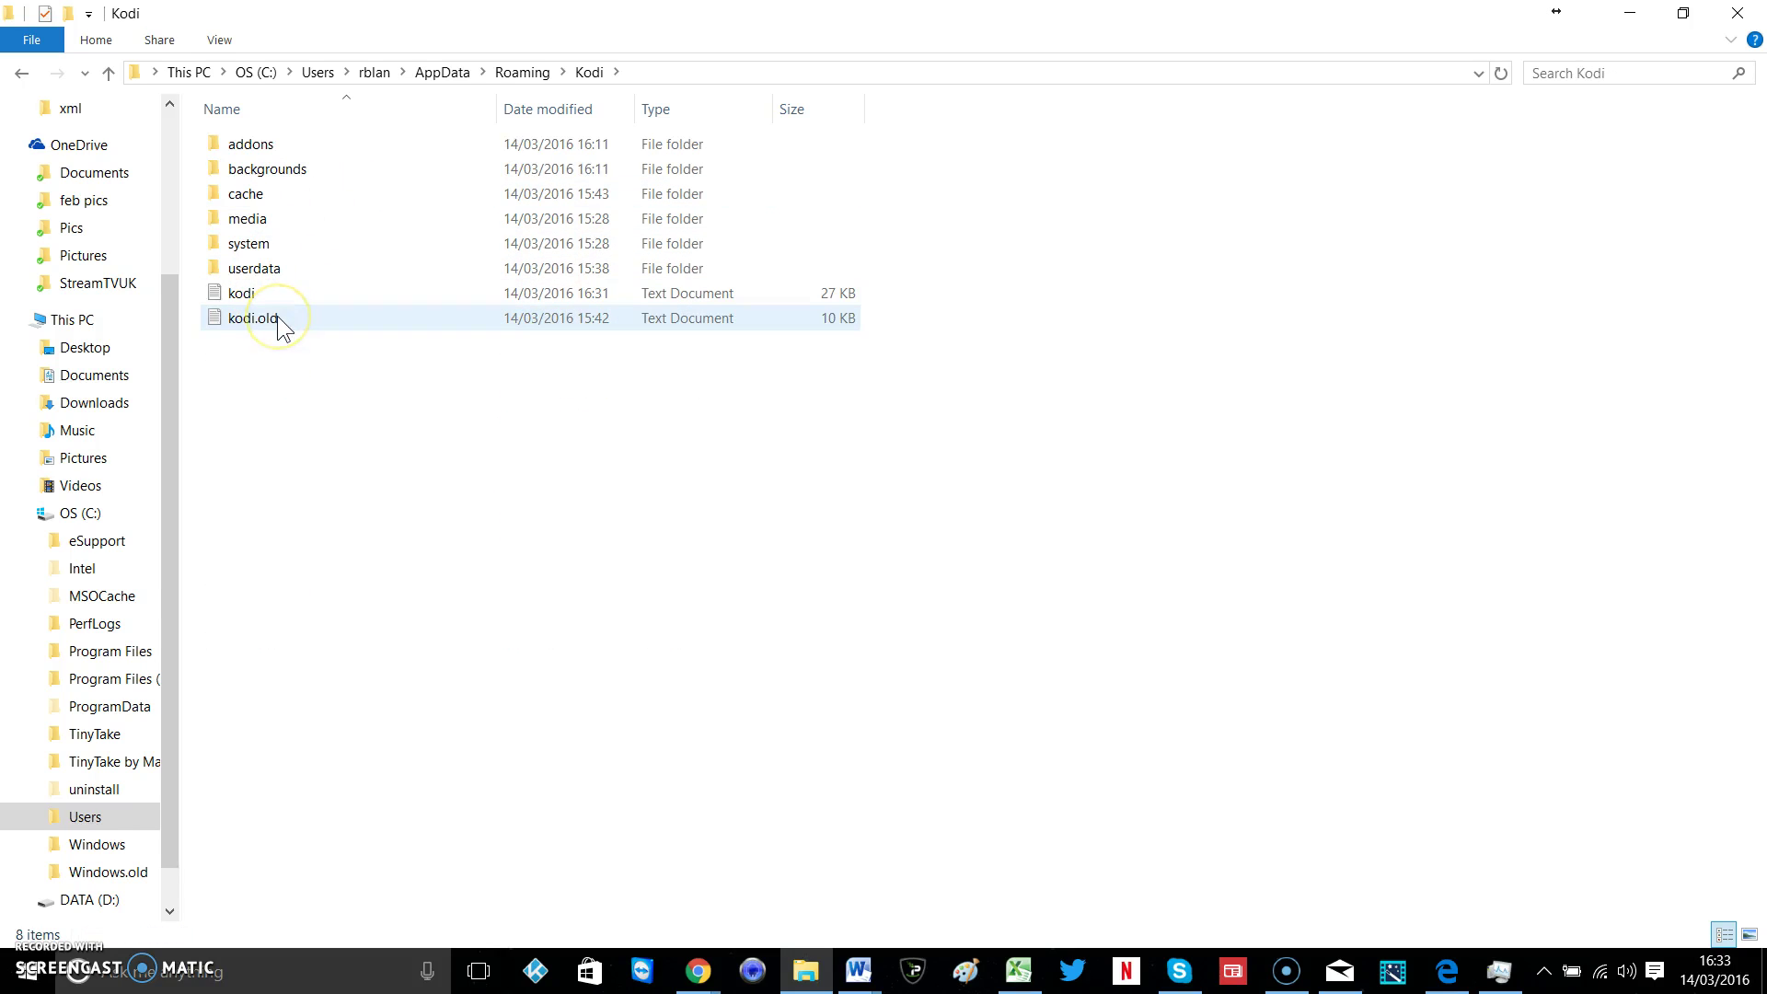
{"action": "double_click", "coordinate": [290, 268]}
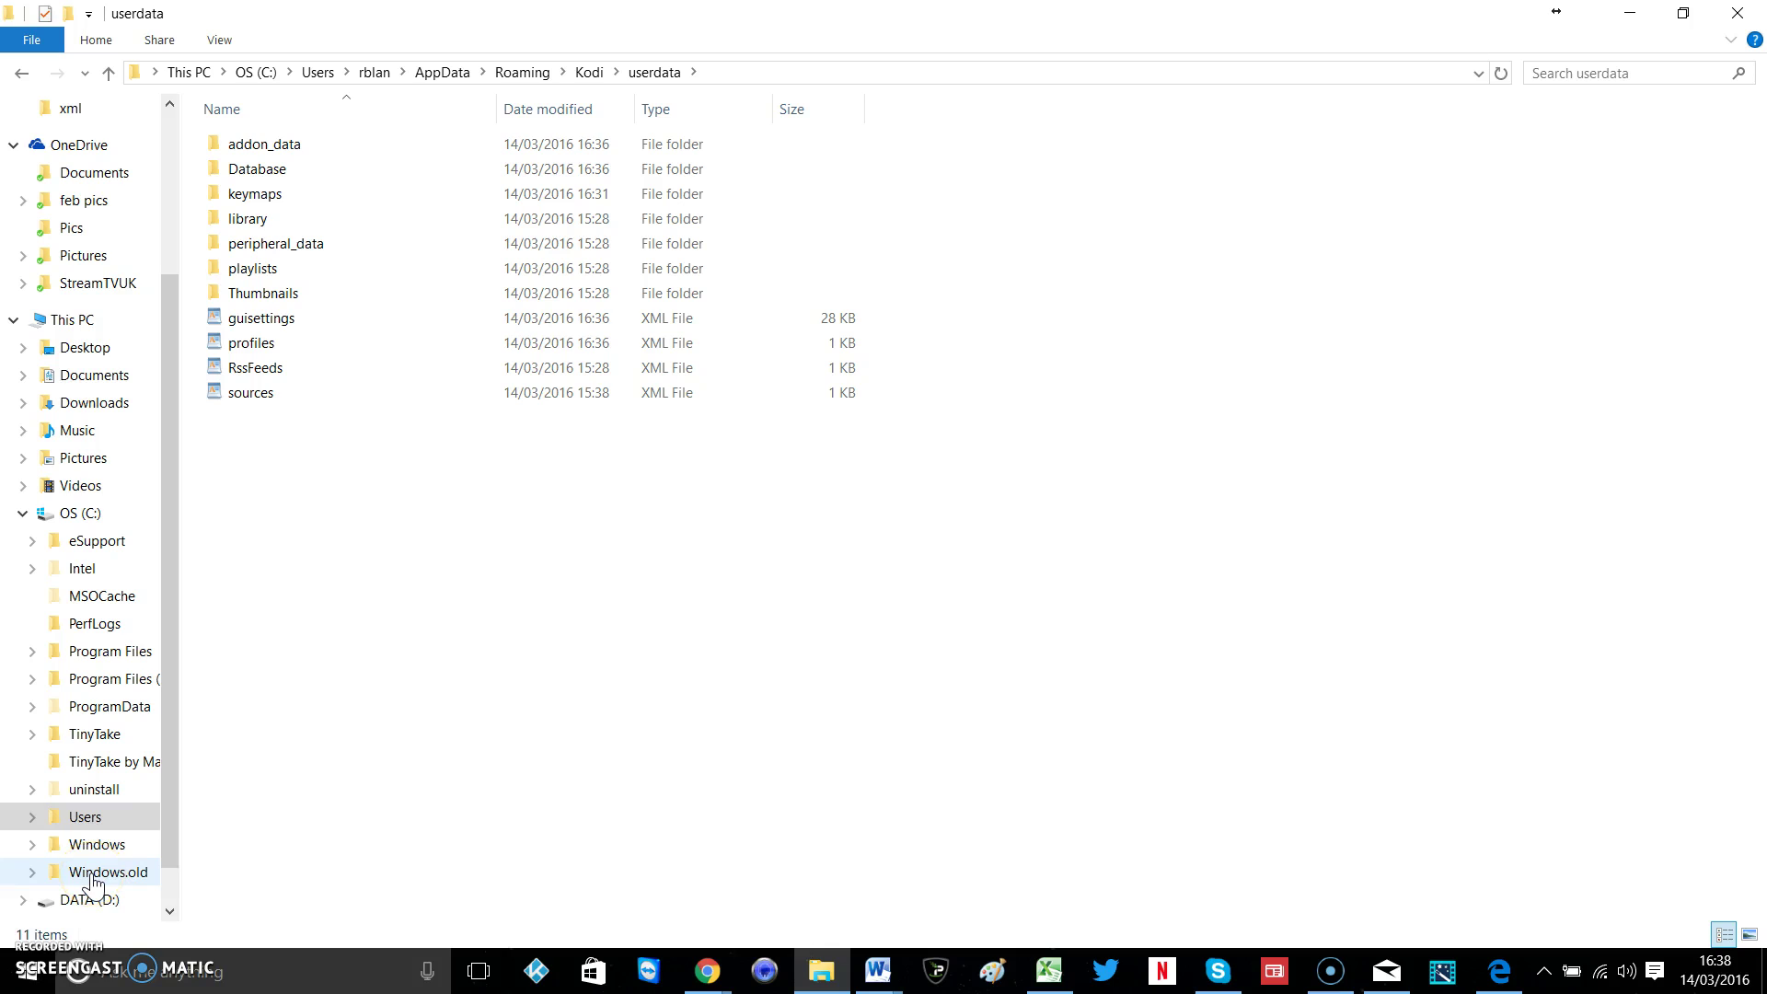
{"action": "left_click", "coordinate": [270, 145]}
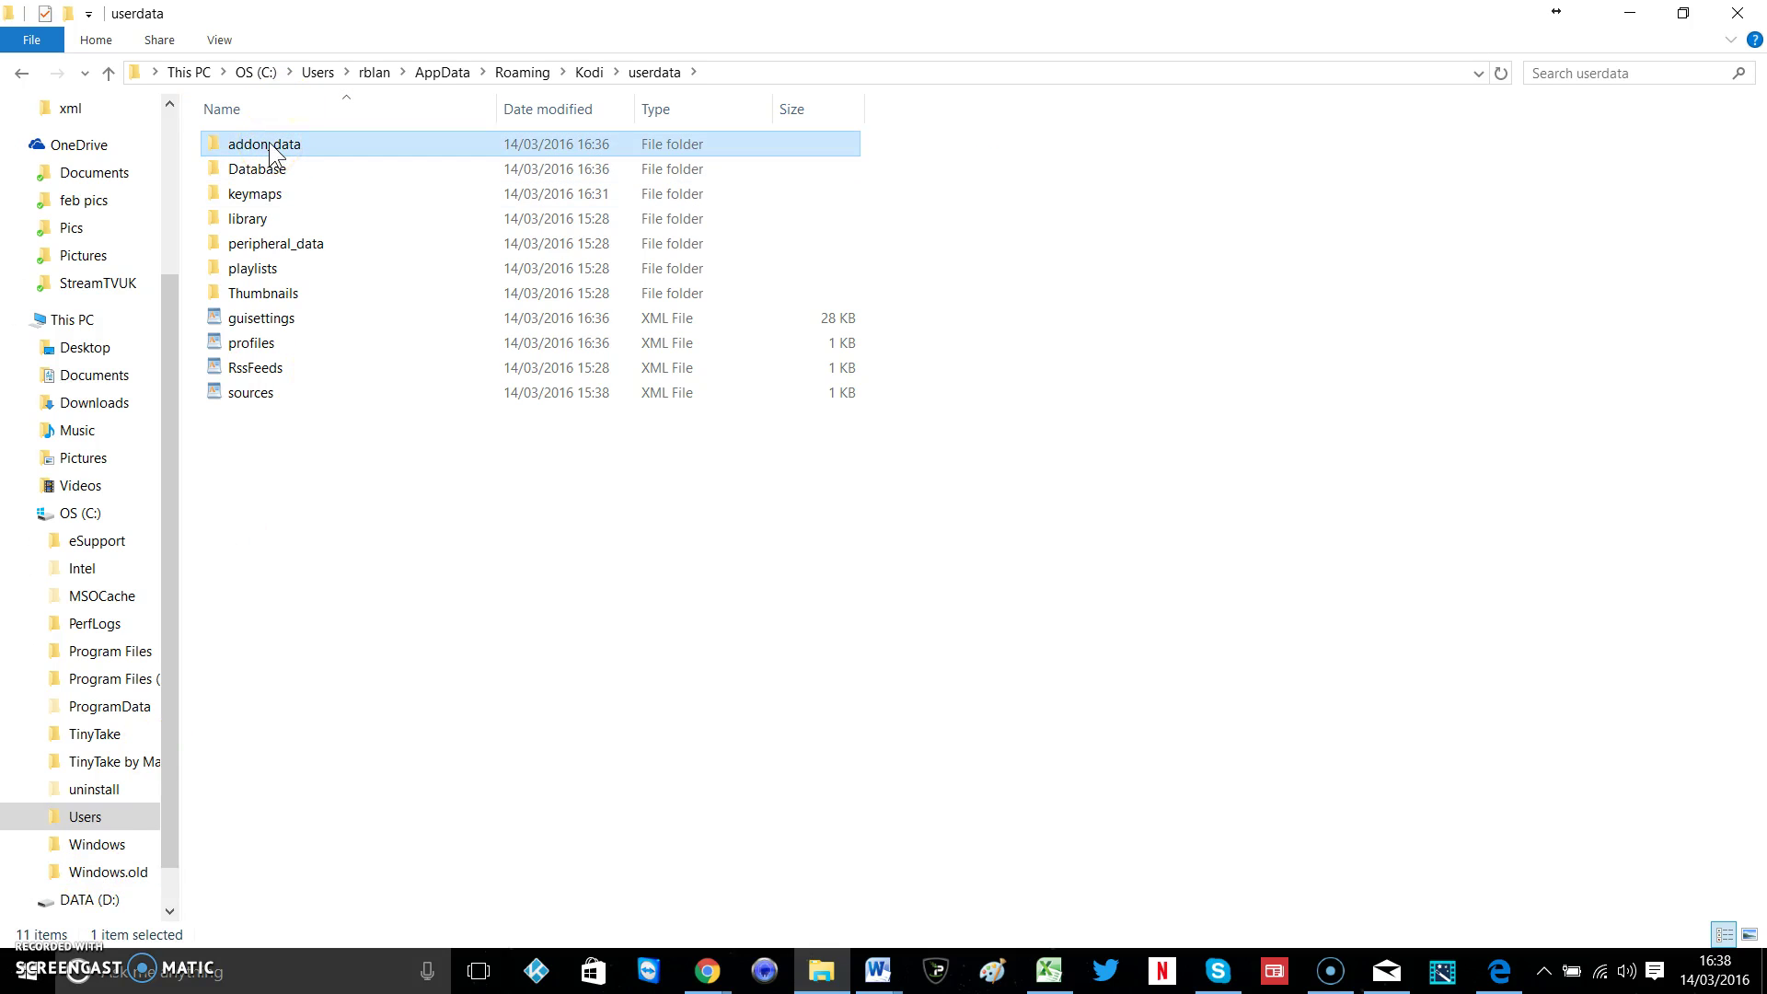
{"action": "double_click", "coordinate": [269, 144]}
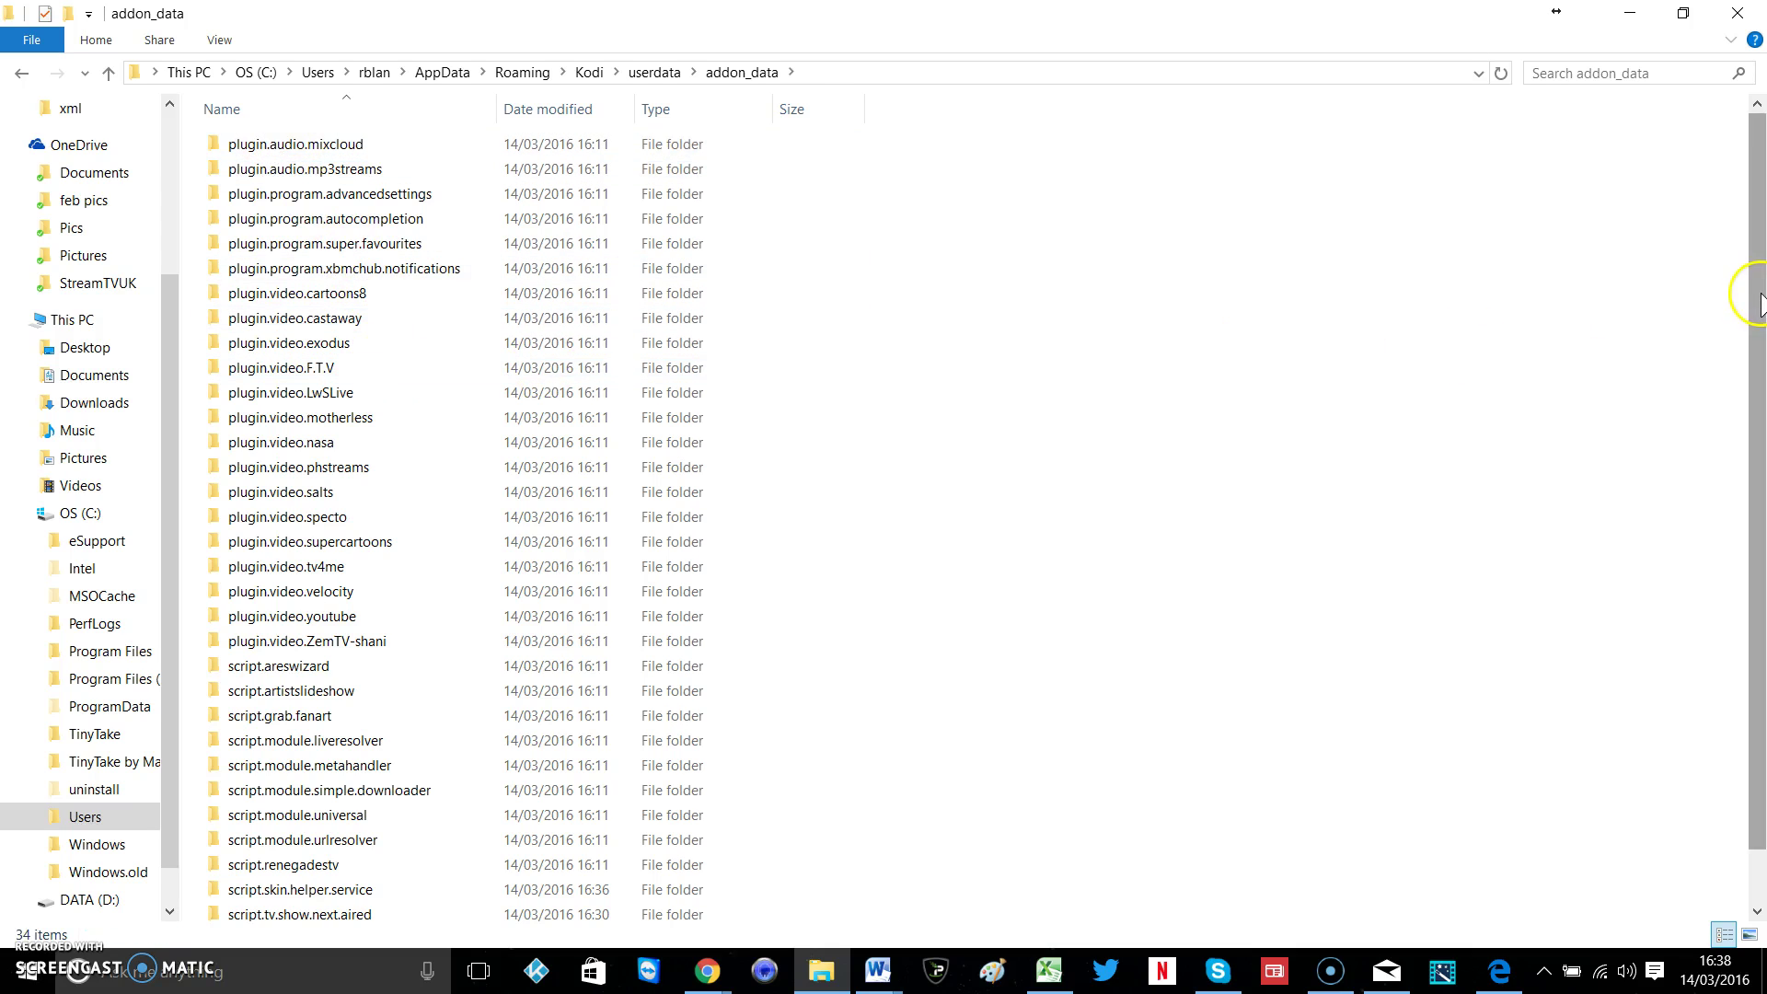
{"action": "left_click_drag", "start_coordinate": [1755, 296], "coordinate": [1756, 564]}
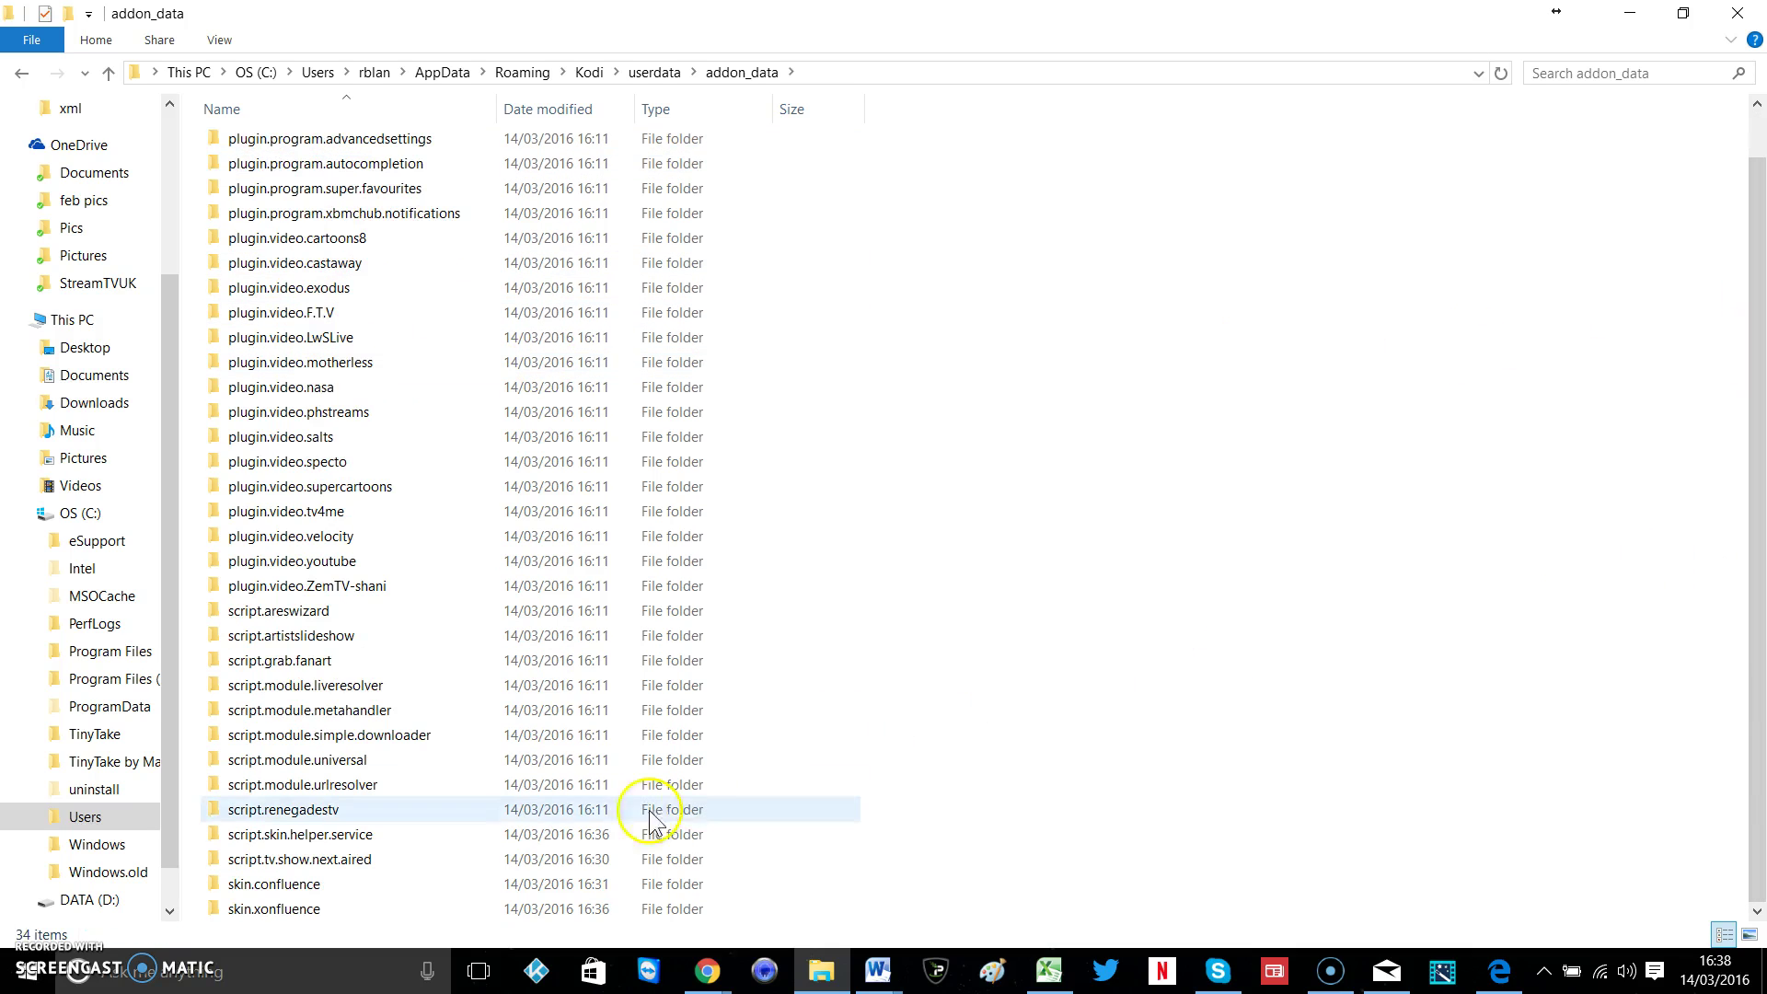
{"action": "double_click", "coordinate": [286, 907]}
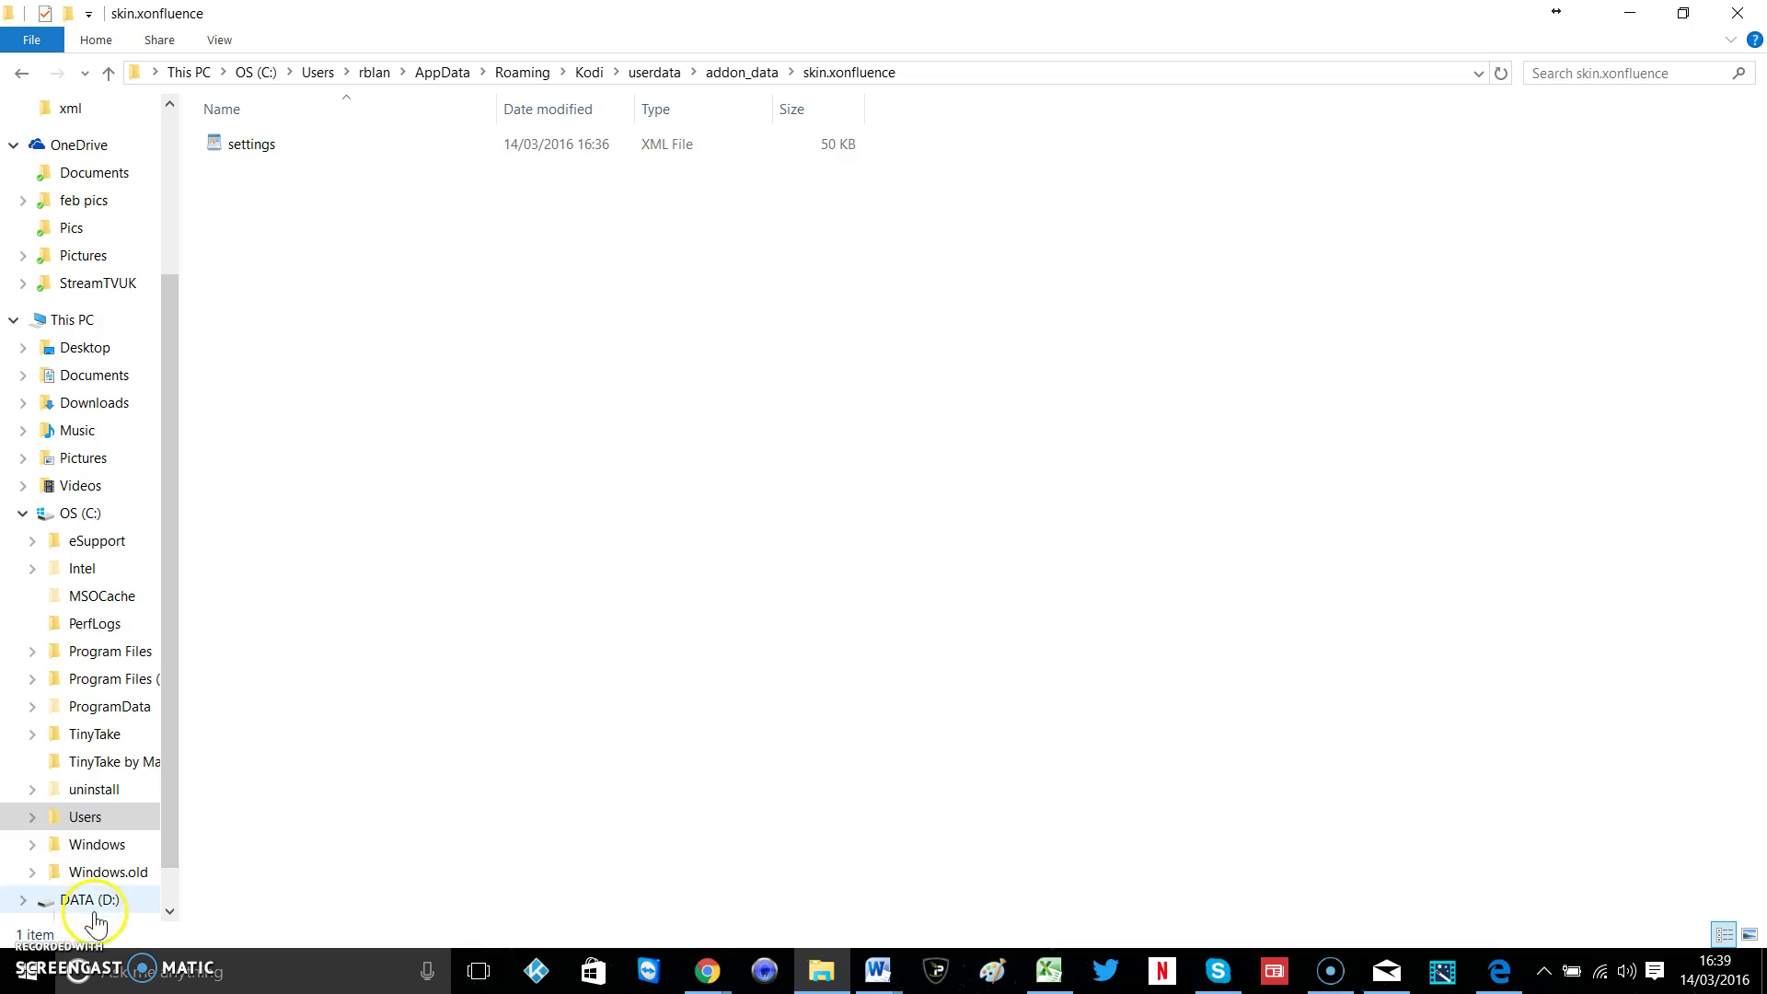
Open a second File Explorer window, select the recent settings file from Desktop\1.0.8.1, and shrink the window so the skin.xonfluence folder shows behind it
{"action": "left_click", "coordinate": [817, 980]}
{"action": "left_click", "coordinate": [817, 979]}
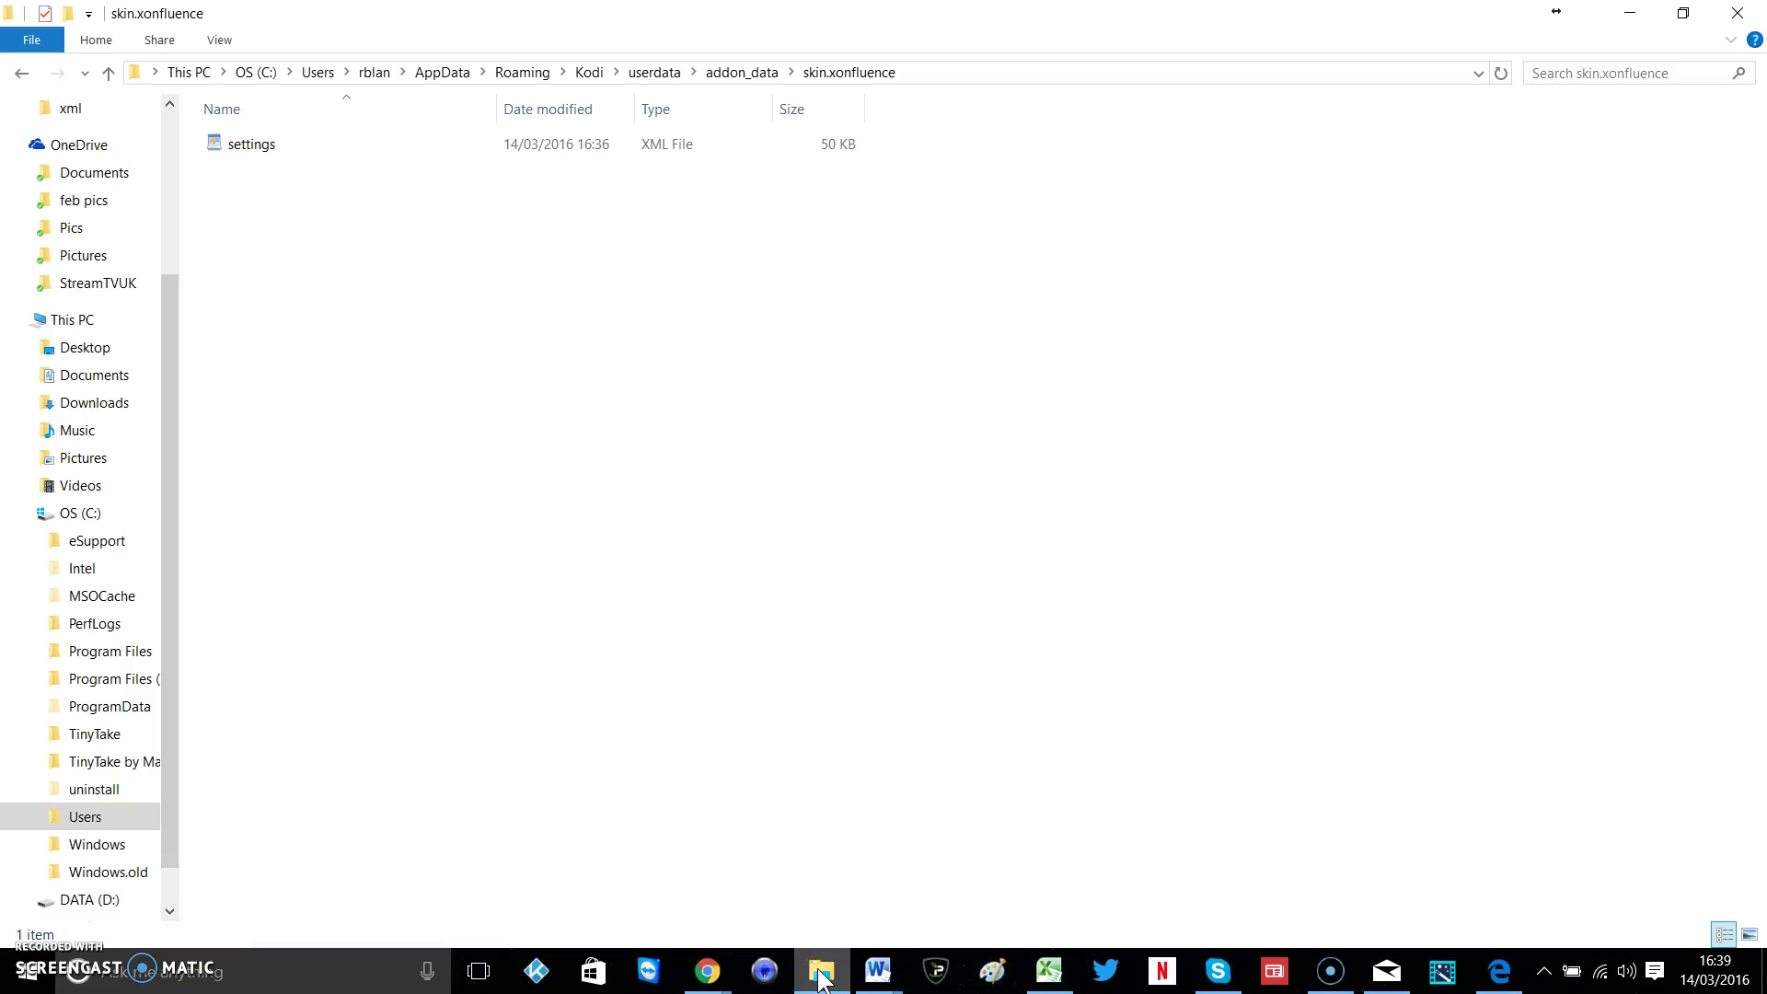
{"action": "right_click", "coordinate": [821, 977]}
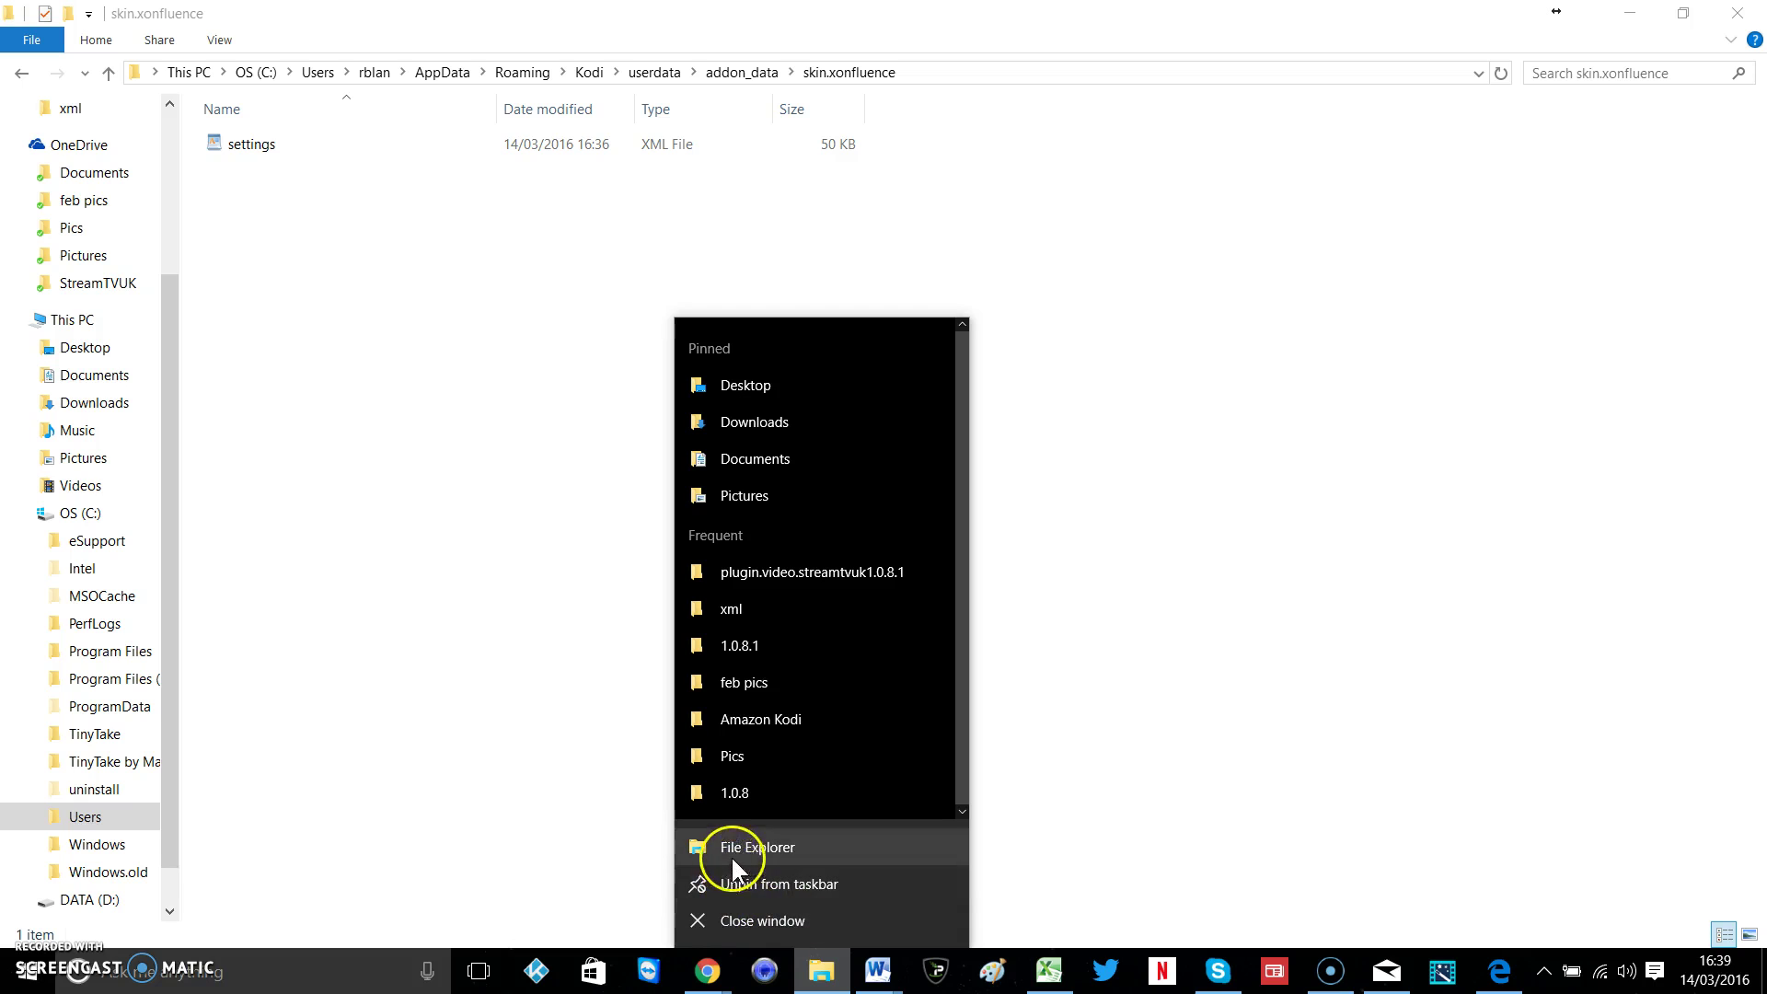
{"action": "left_click", "coordinate": [723, 849]}
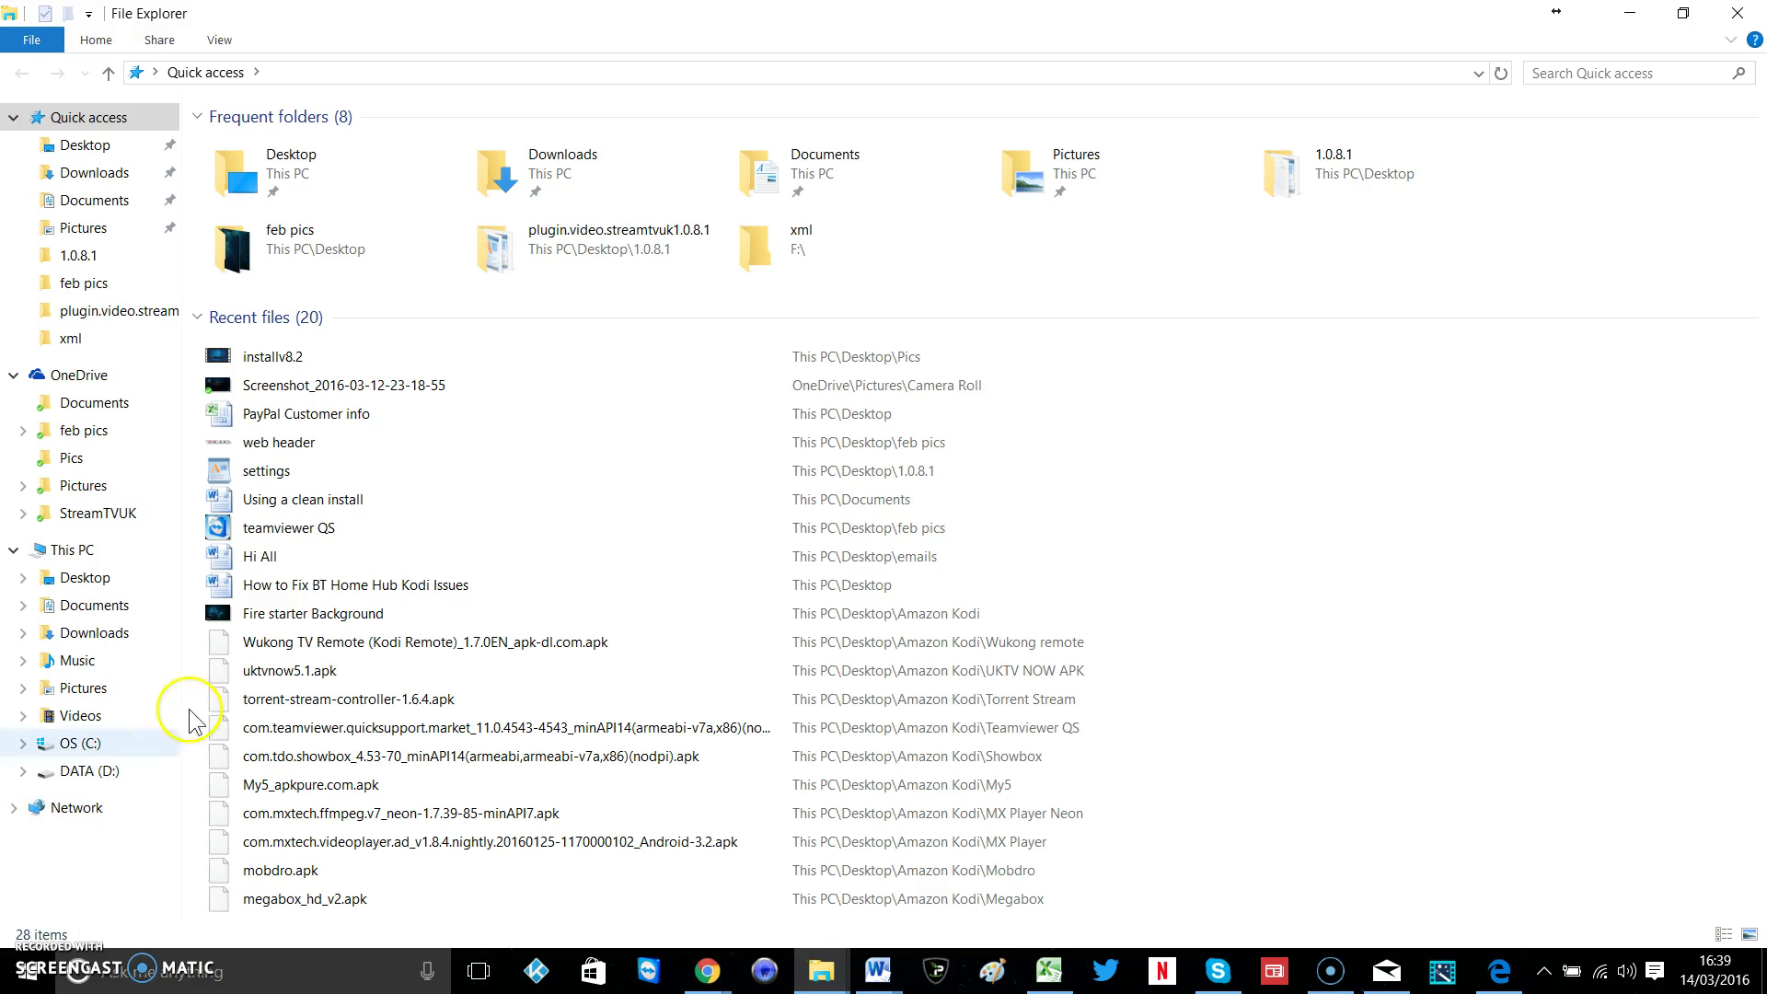
{"action": "left_click", "coordinate": [274, 480]}
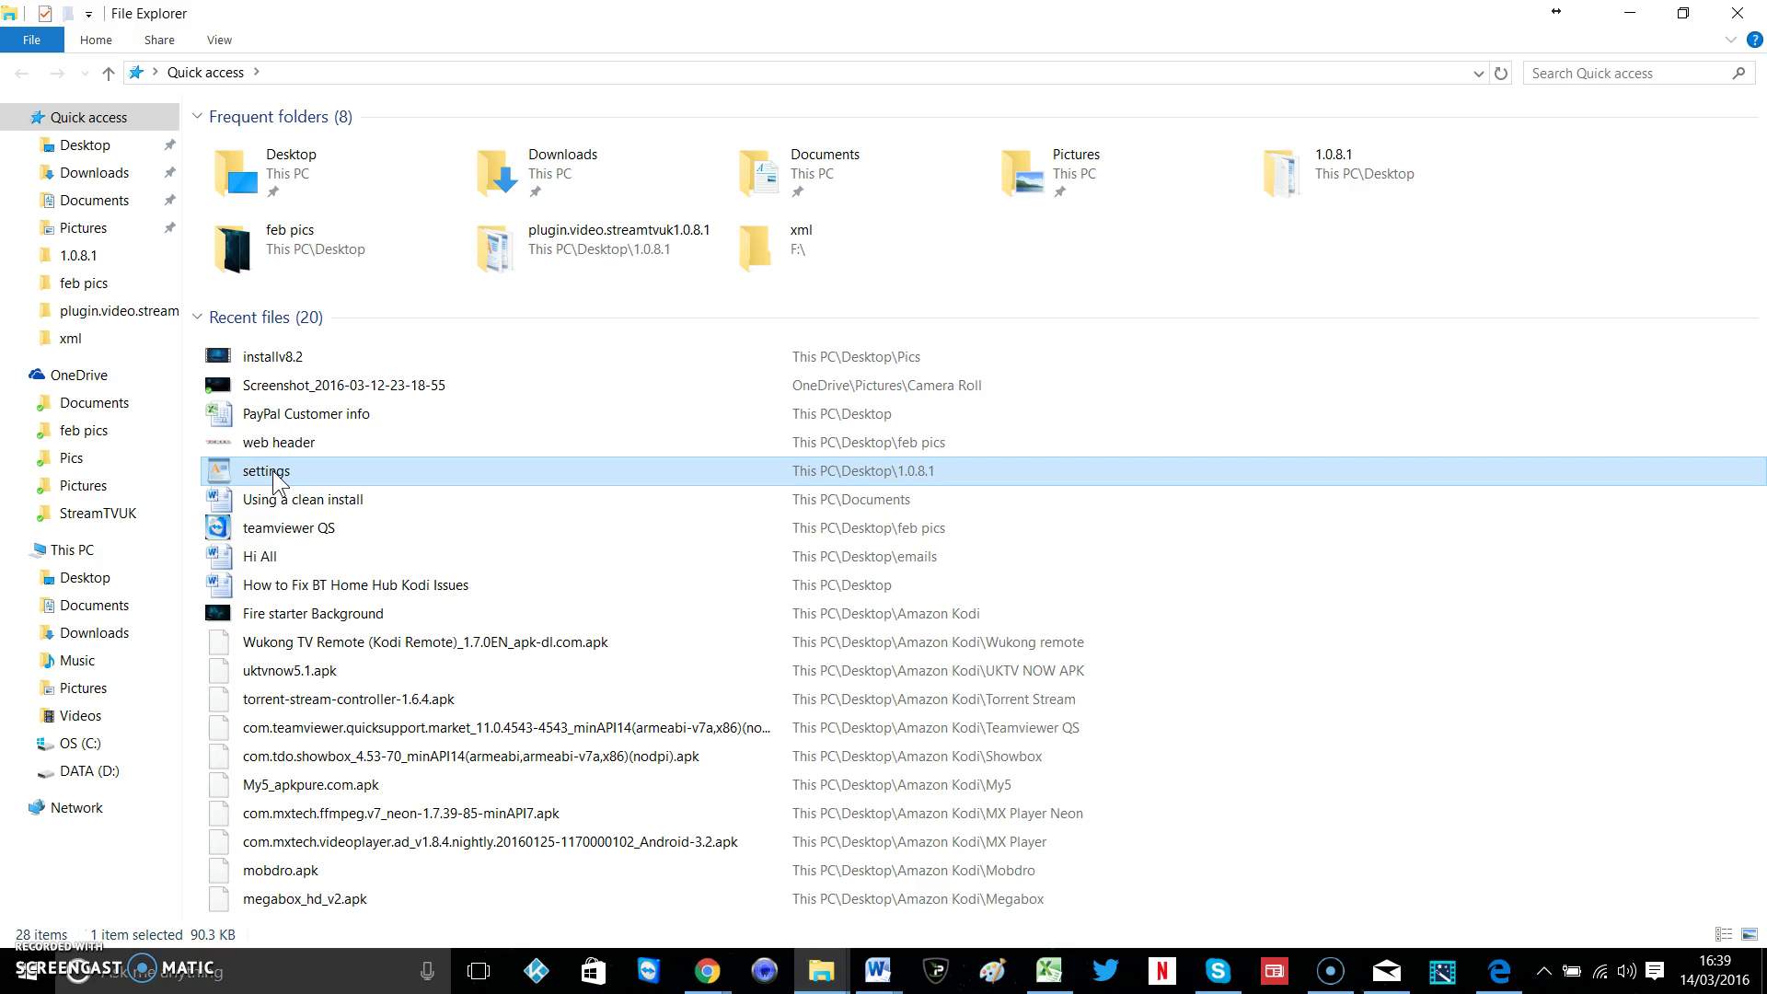
{"action": "left_click", "coordinate": [1685, 15]}
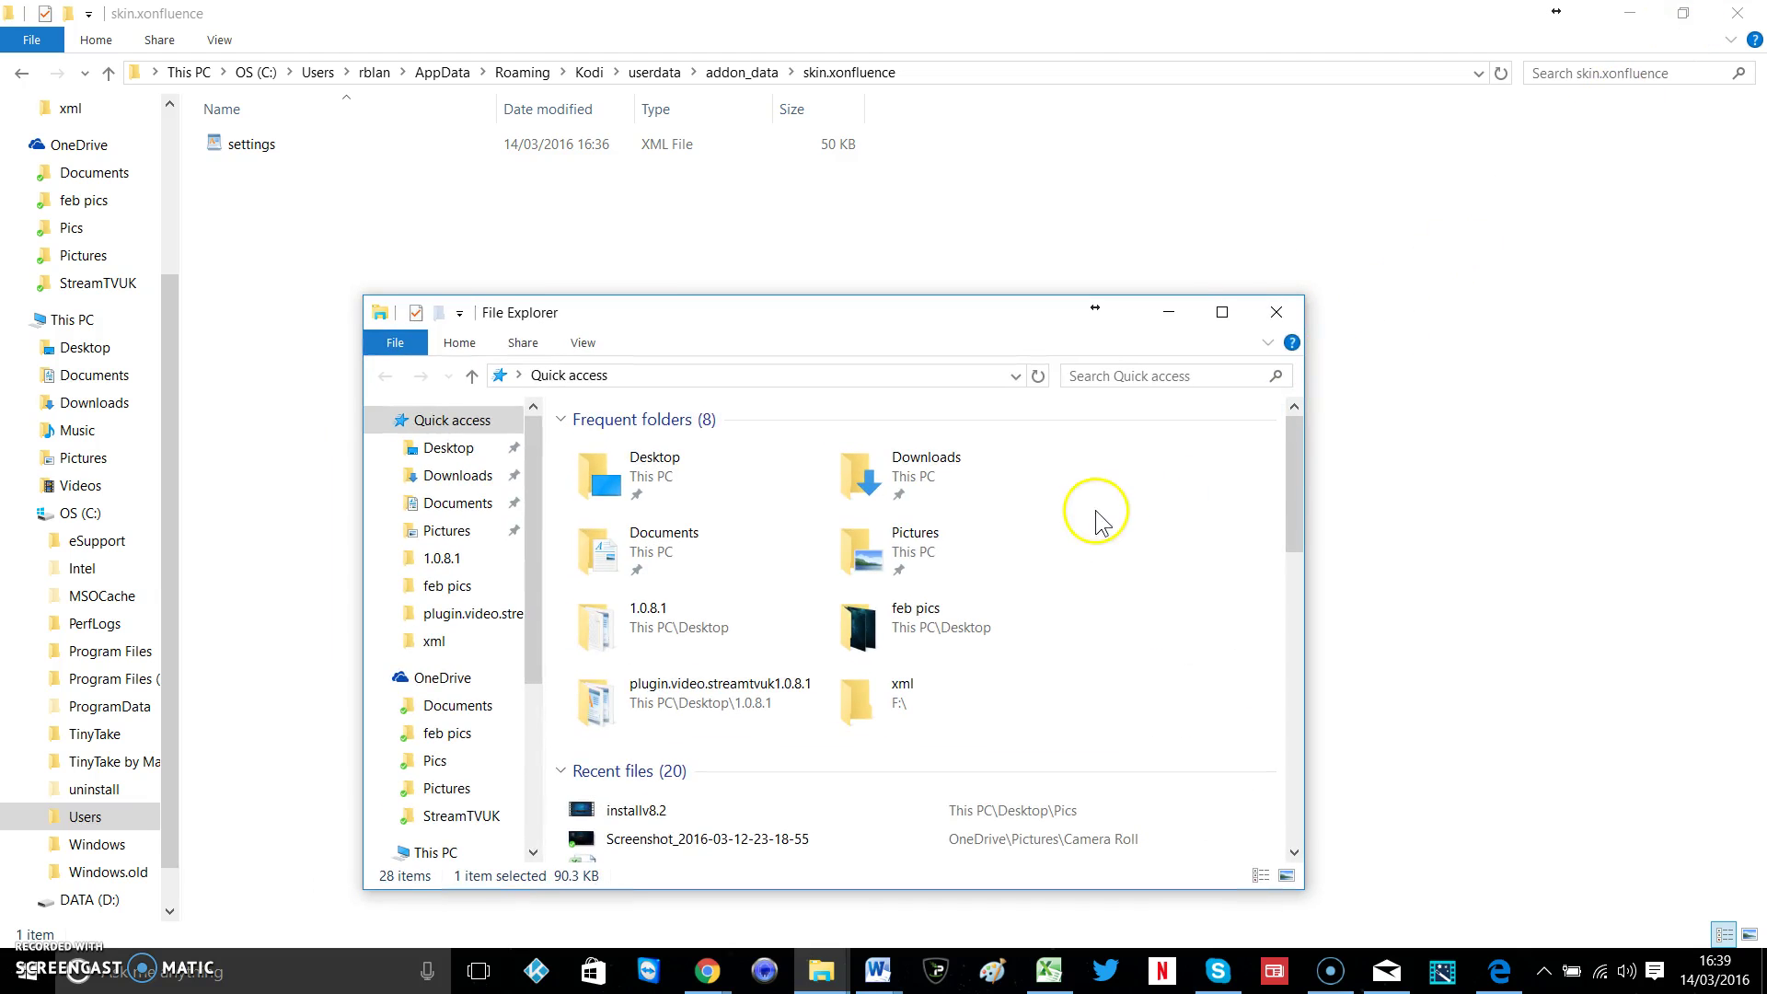
Copy the settings file from Desktop\1.0.8.1 into the skin.xonfluence folder, keeping the existing settings file
{"action": "left_click_drag", "start_coordinate": [1298, 508], "coordinate": [1298, 541]}
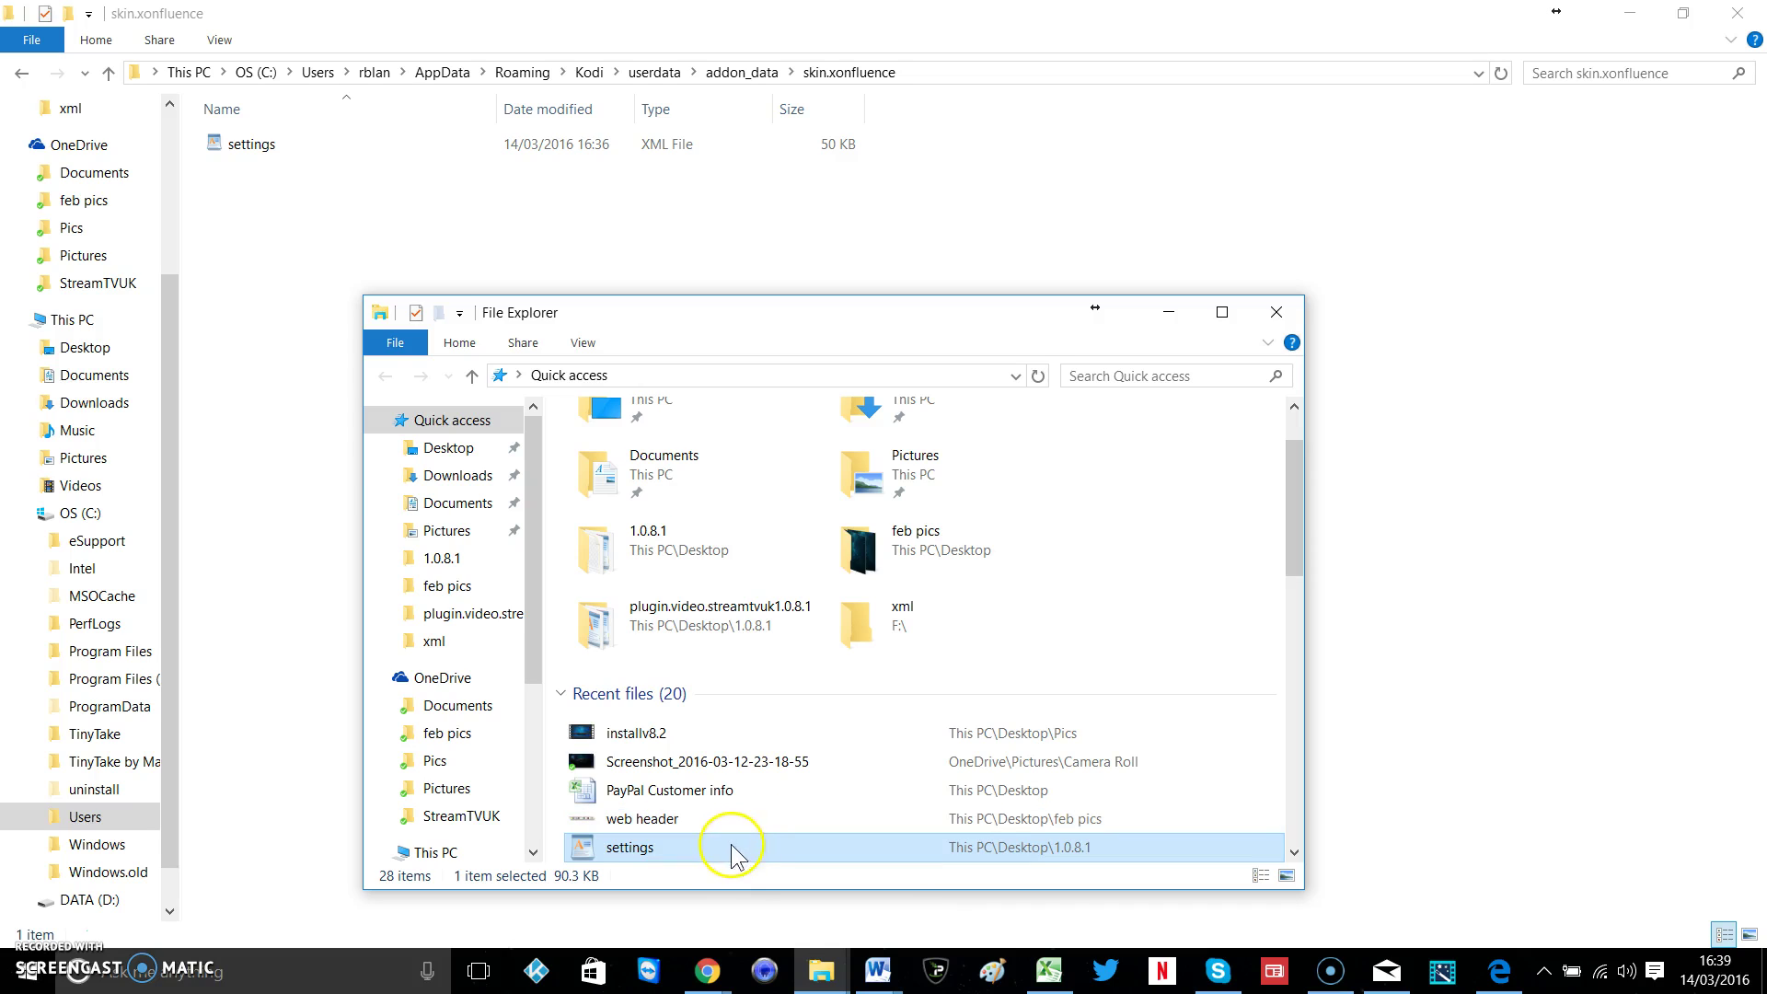
{"action": "left_click_drag", "start_coordinate": [732, 851], "coordinate": [327, 239]}
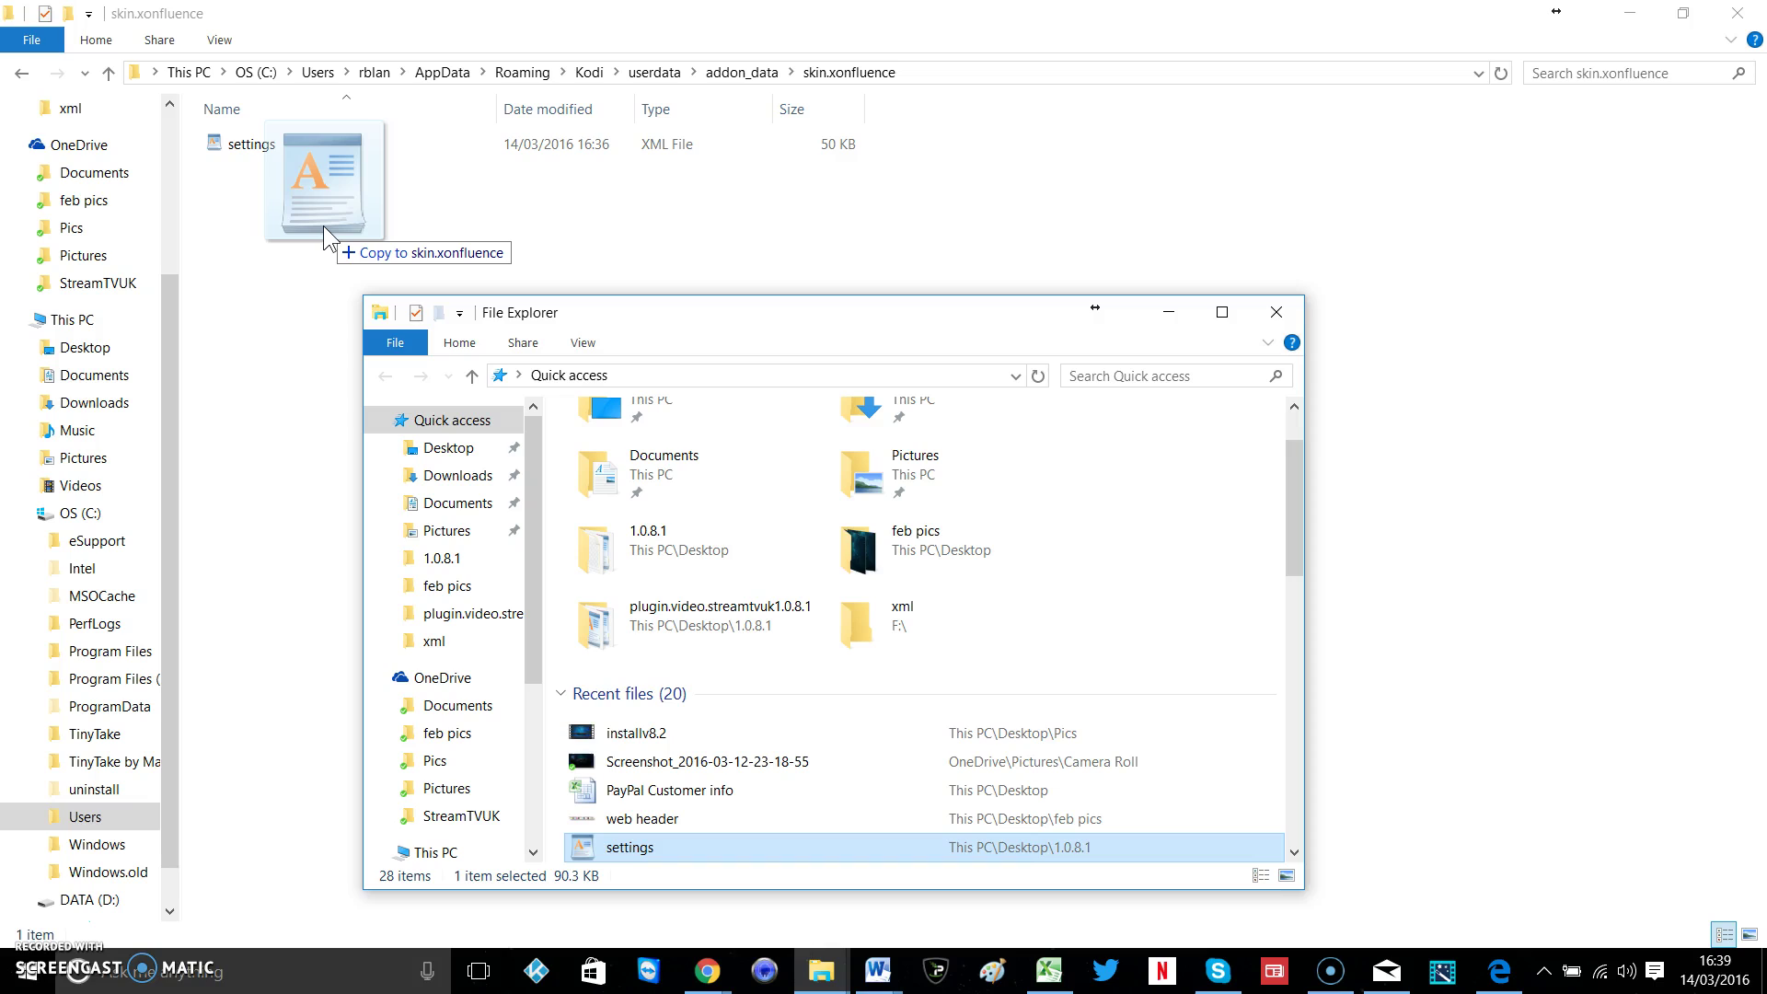
{"action": "left_click_drag", "start_coordinate": [323, 225], "coordinate": [323, 224]}
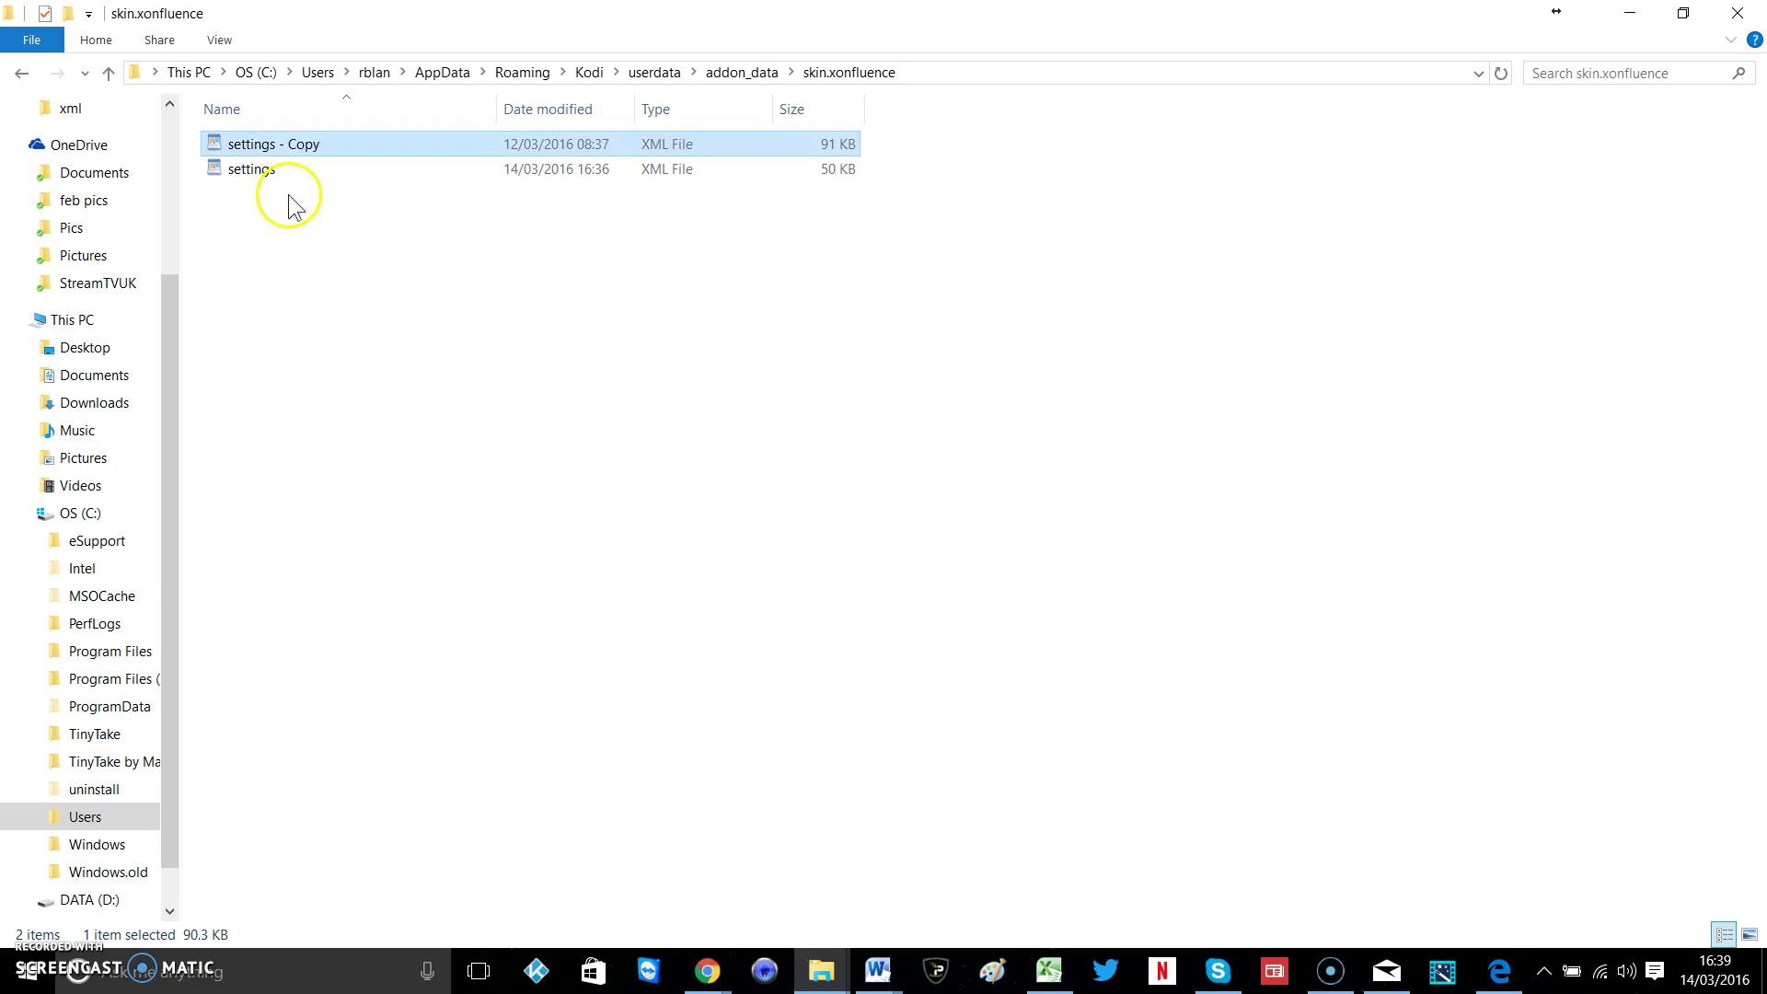
Delete the original 50 KB settings file from the skin.xonfluence folder to the Recycle Bin
{"action": "left_click", "coordinate": [269, 174]}
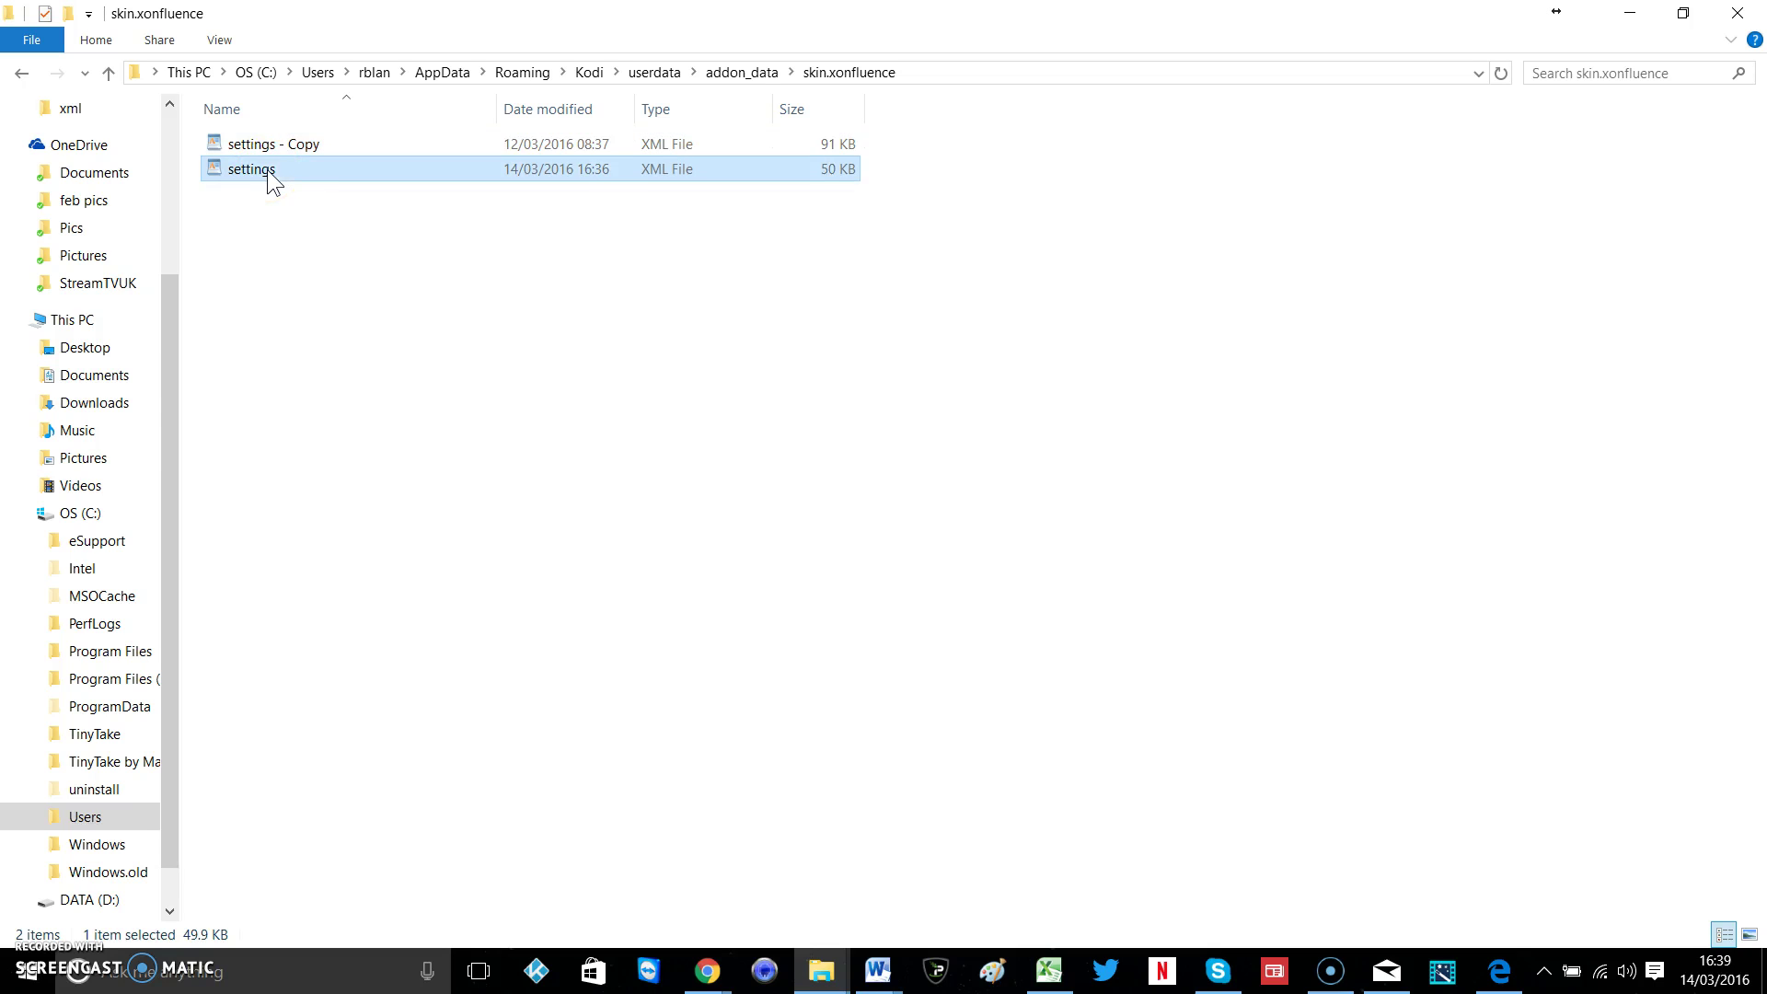
{"action": "right_click", "coordinate": [268, 175]}
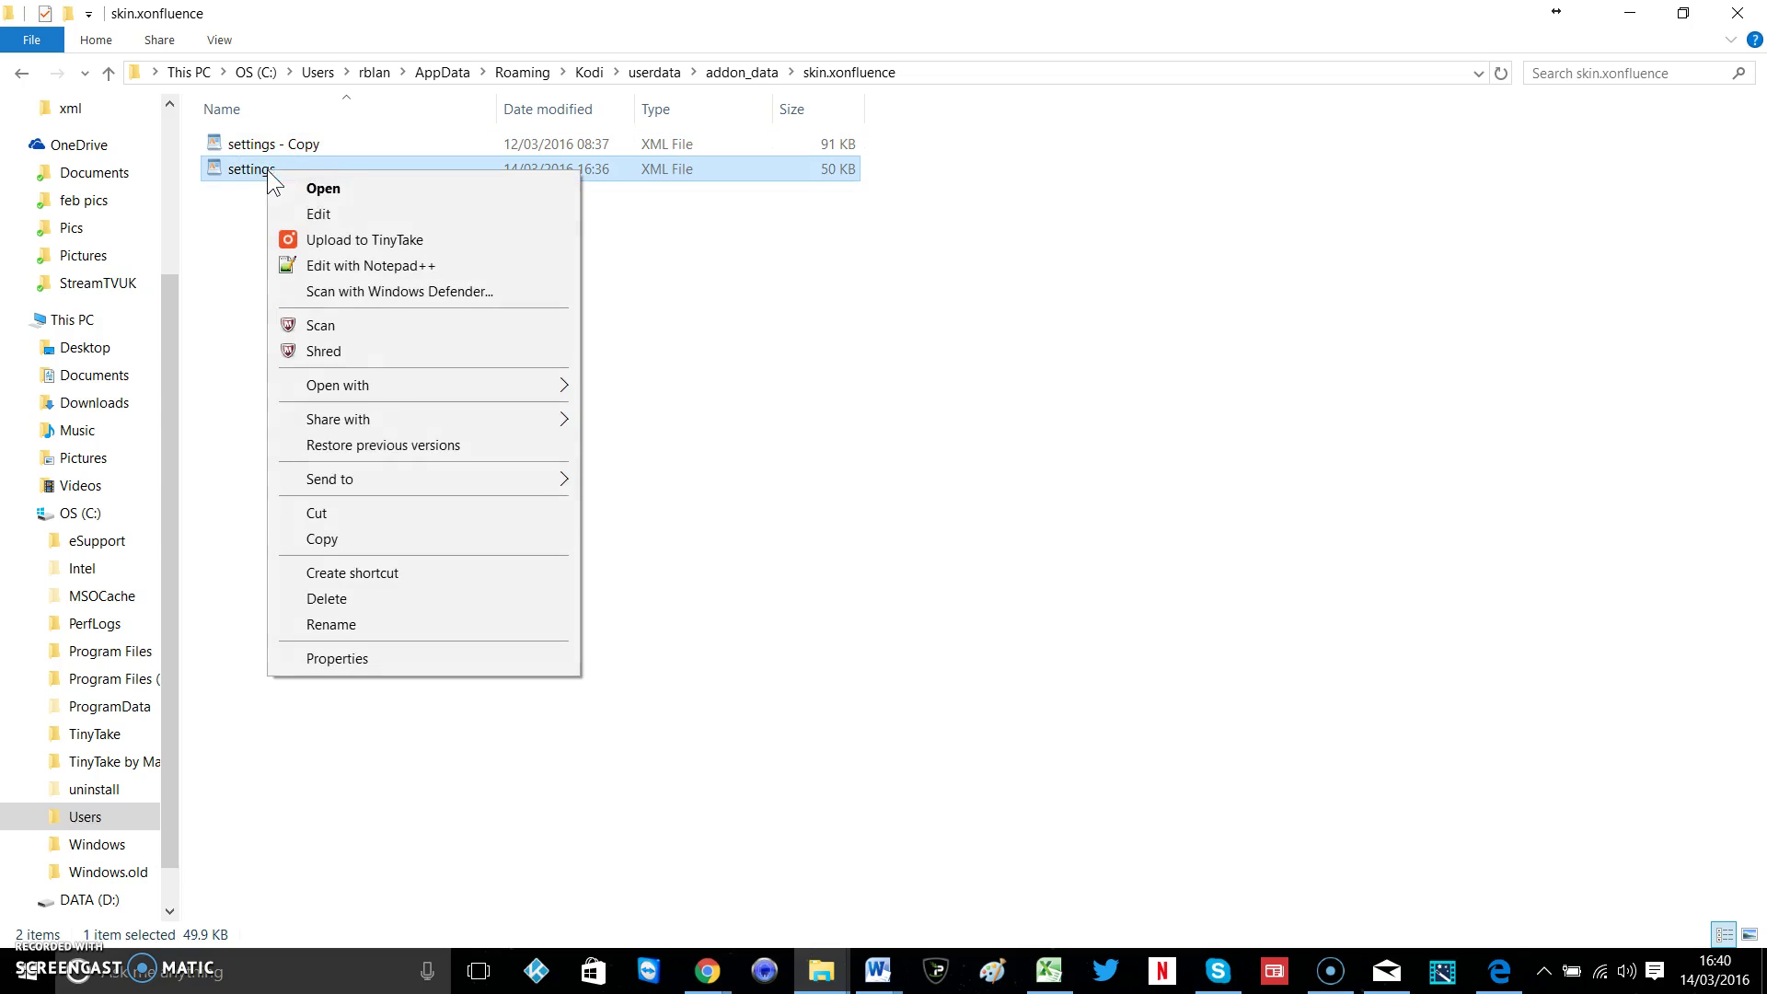
{"action": "left_click", "coordinate": [331, 599]}
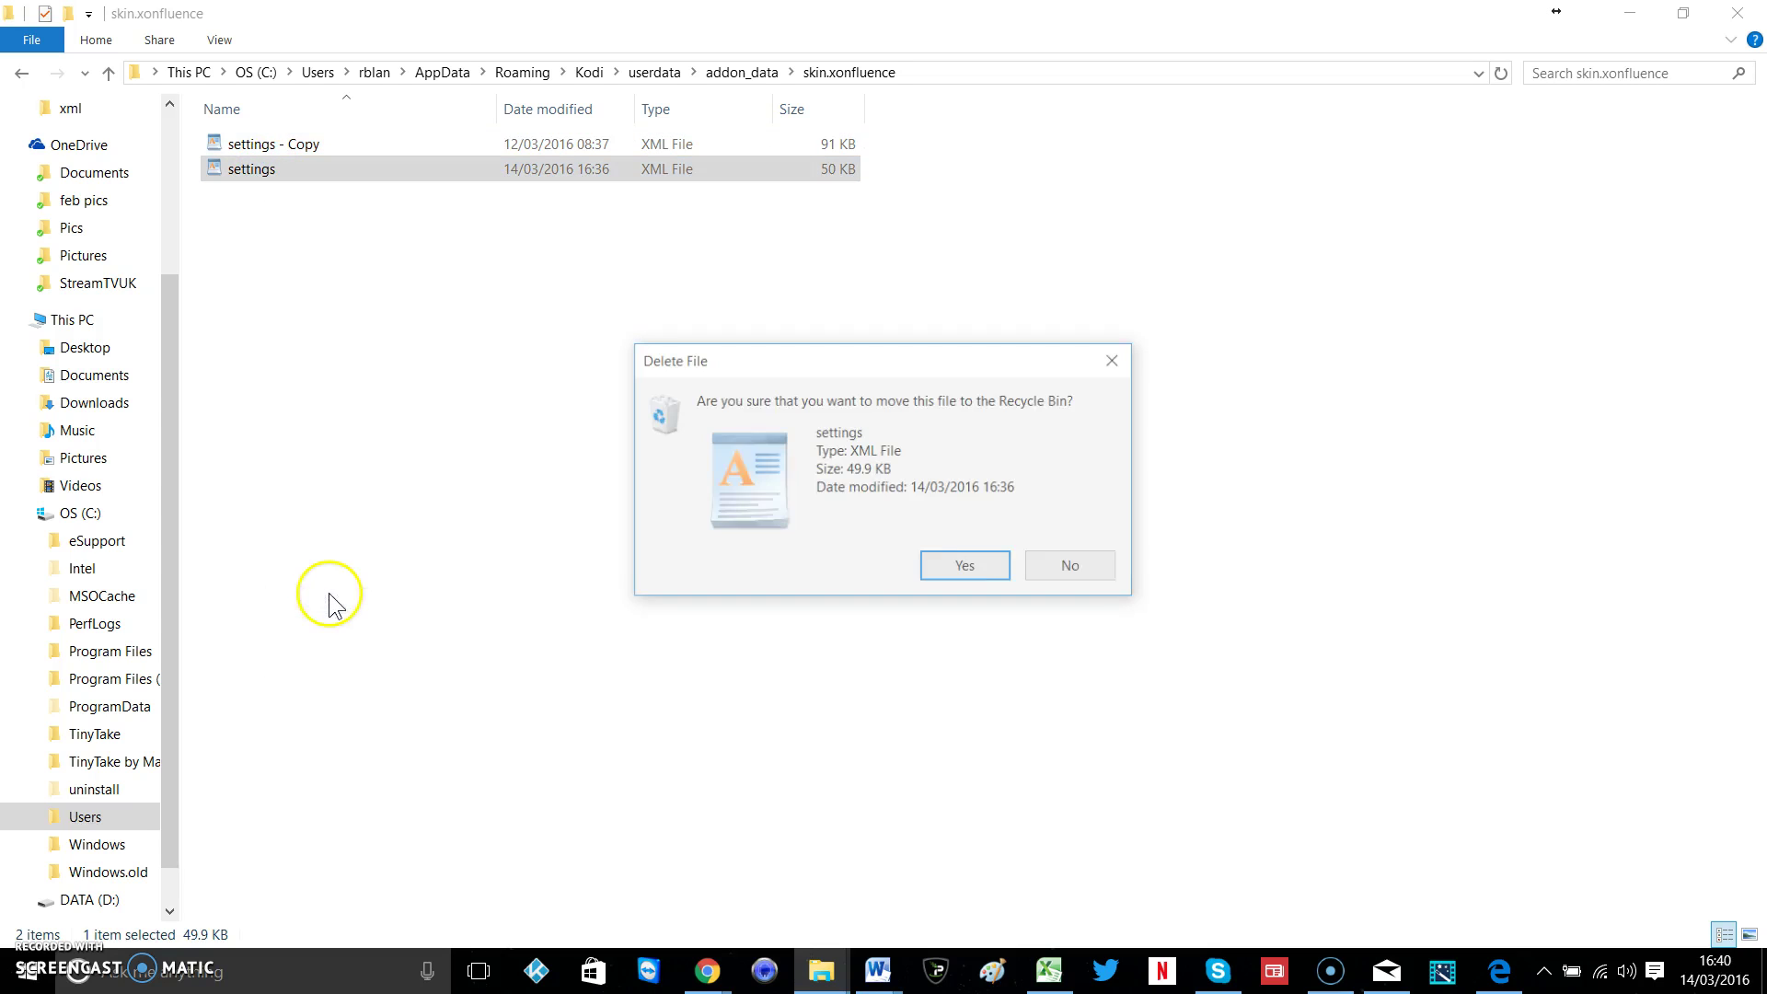
{"action": "left_click", "coordinate": [939, 565]}
Rename the settings - Copy file in the skin.xonfluence folder as settings
{"action": "left_click", "coordinate": [304, 158]}
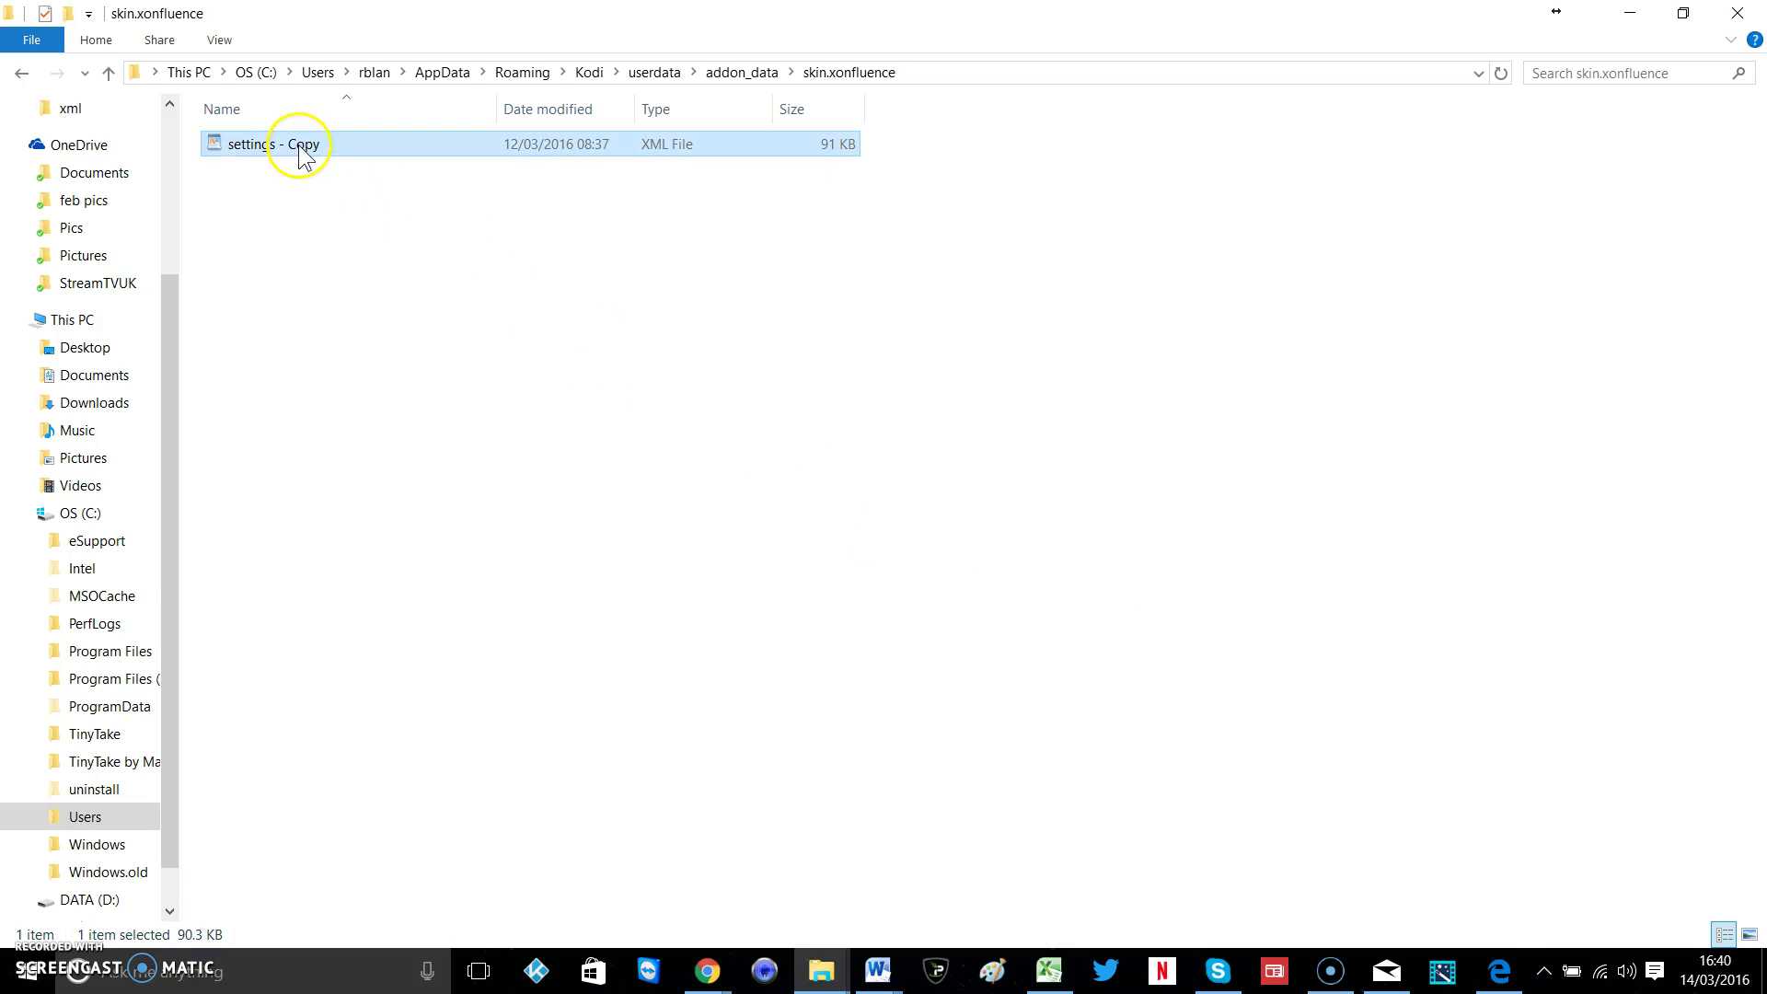
{"action": "right_click", "coordinate": [301, 151]}
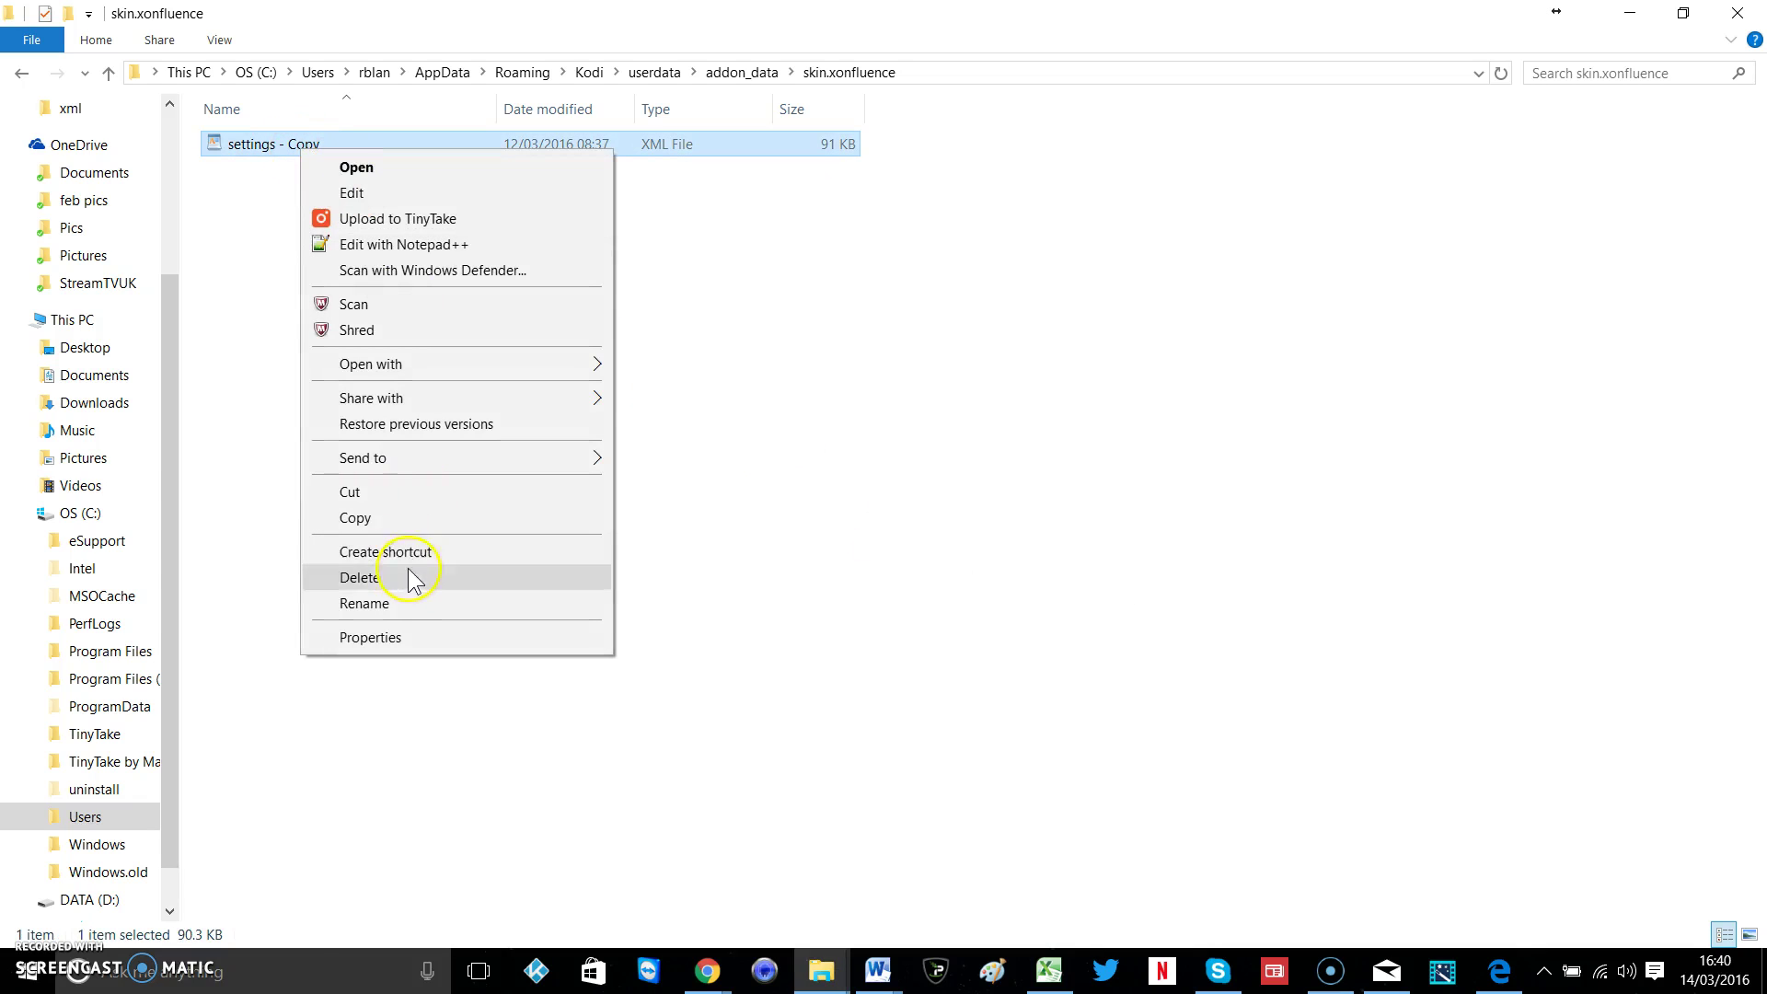
{"action": "left_click", "coordinate": [406, 603]}
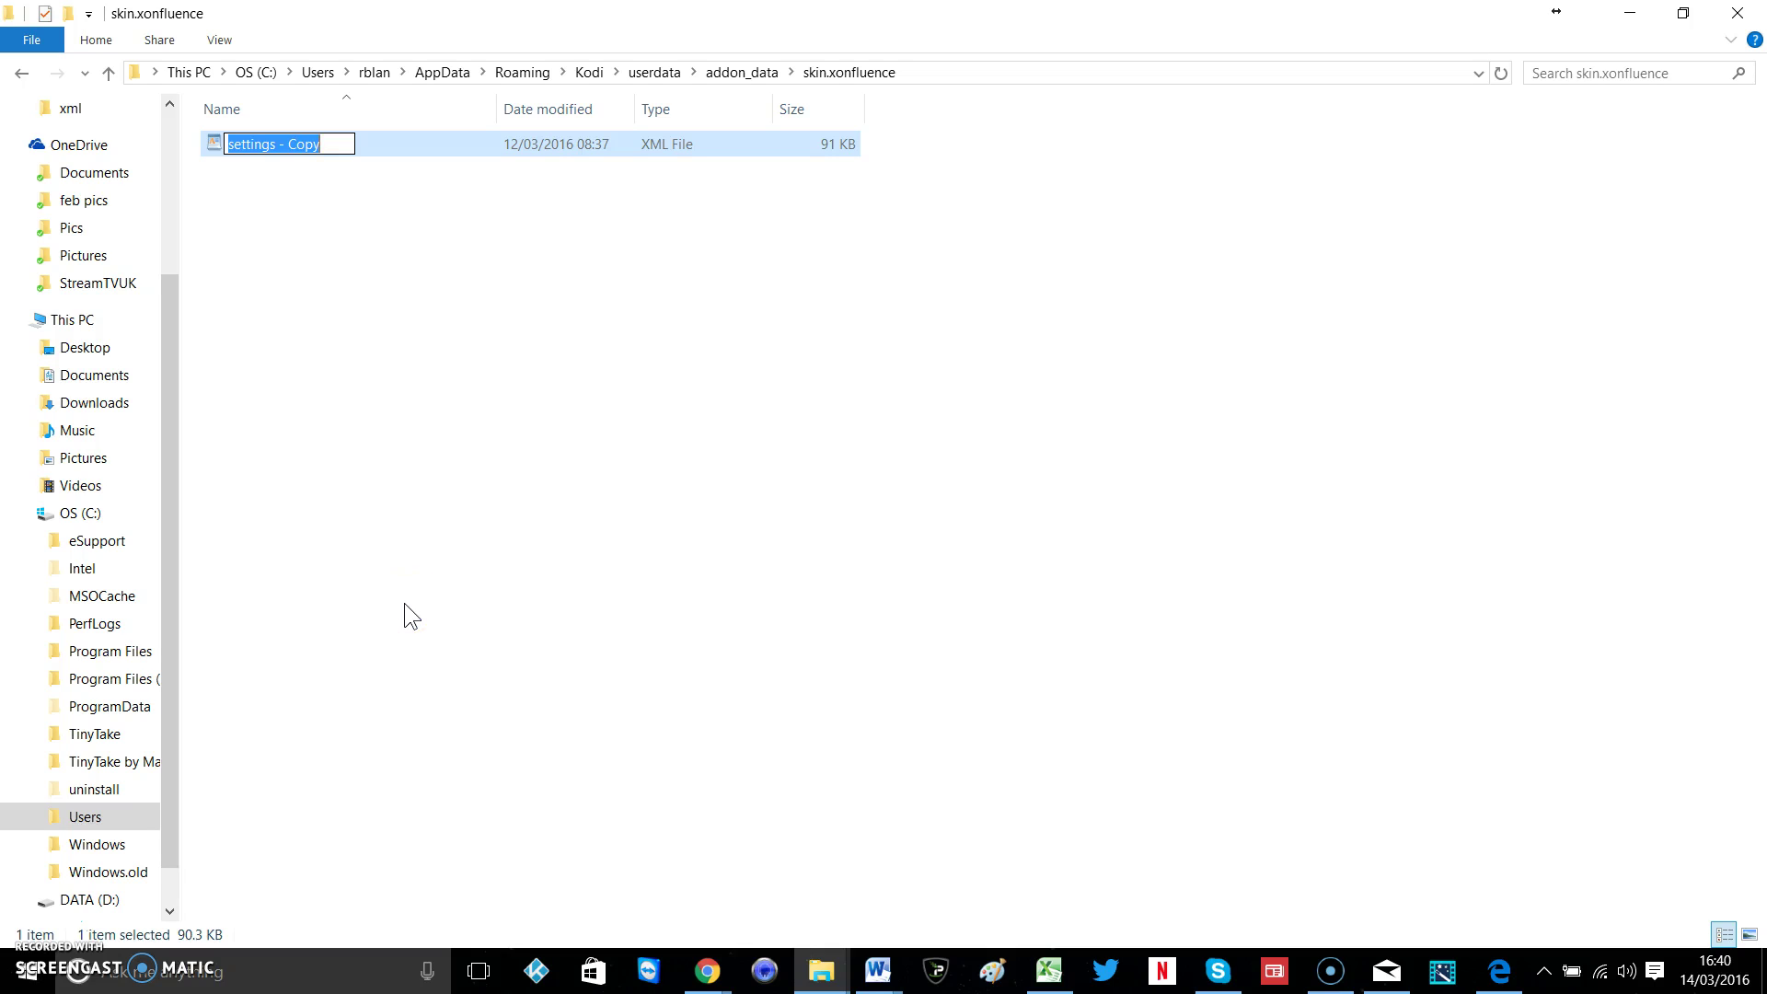
{"action": "key", "text": "End"}
{"action": "key", "text": "BackSpace"}
{"action": "key", "text": "BackSpace"}
{"action": "key", "text": "BackSpace"}
{"action": "key", "text": "BackSpace"}
{"action": "key", "text": "BackSpace"}
{"action": "key", "text": "BackSpace"}
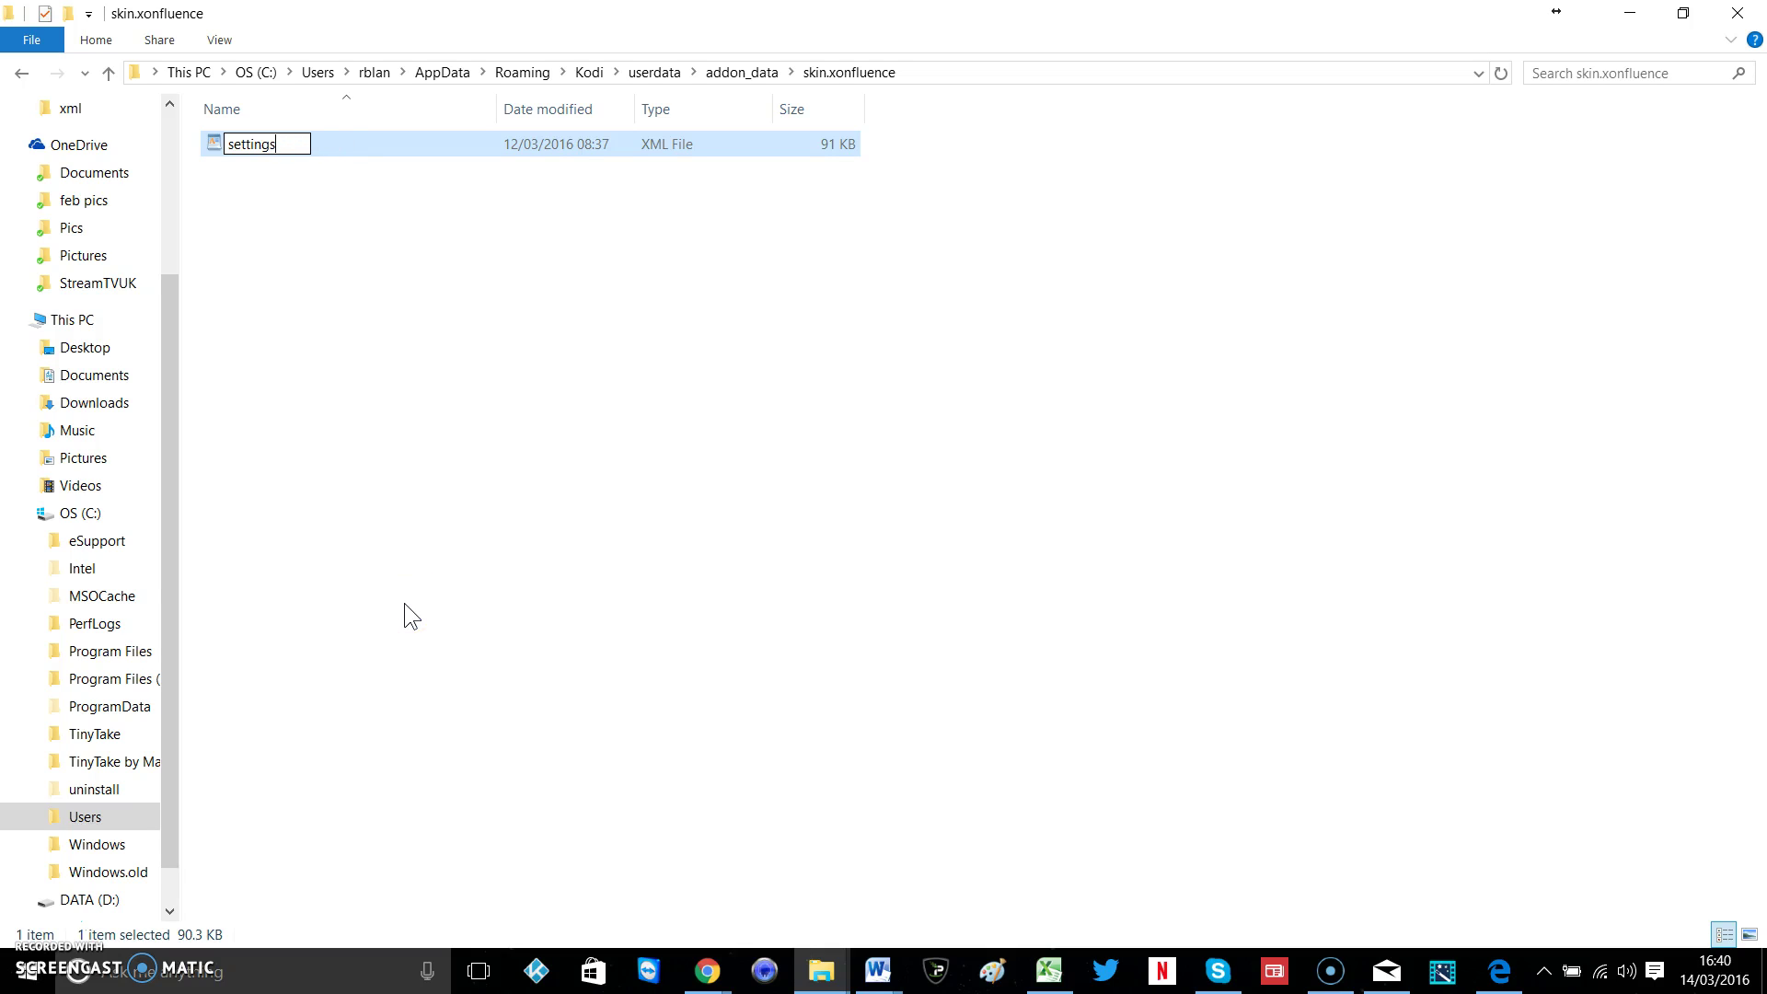
{"action": "left_click", "coordinate": [405, 604]}
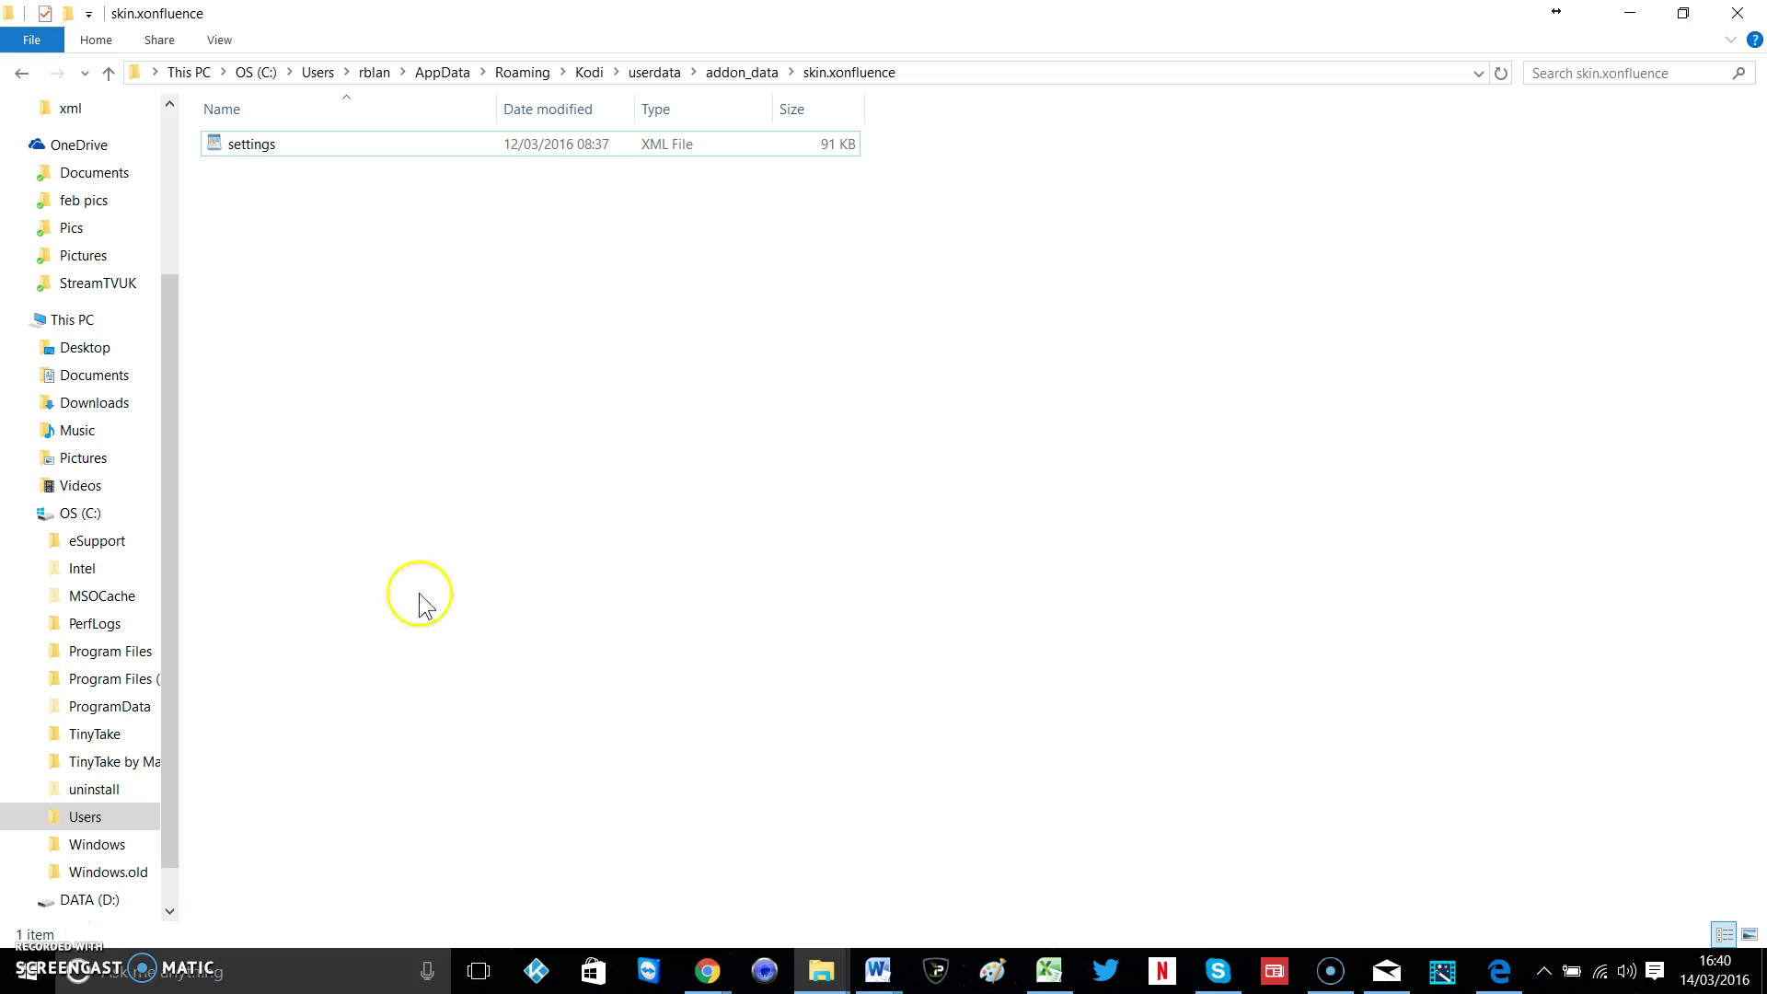
Go back up to the userdata folder, close that File Explorer window, and start Kodi
{"action": "left_click", "coordinate": [108, 74]}
{"action": "left_click", "coordinate": [107, 73]}
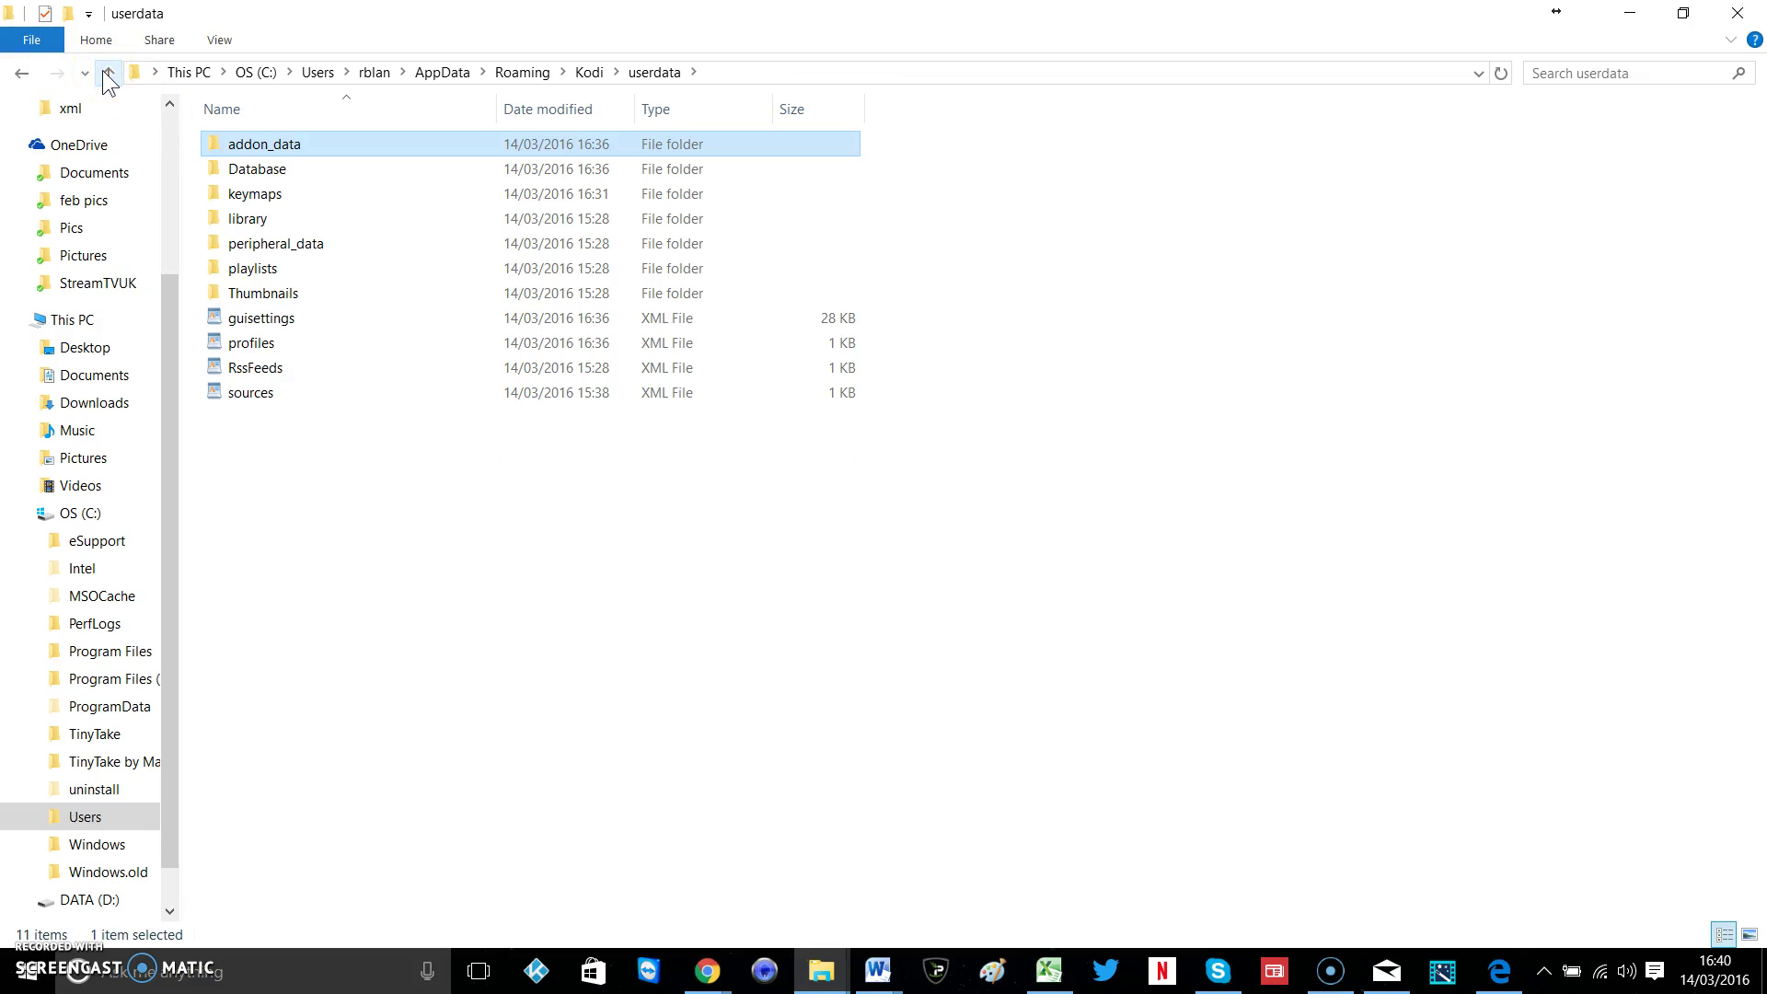
{"action": "left_click", "coordinate": [1737, 13]}
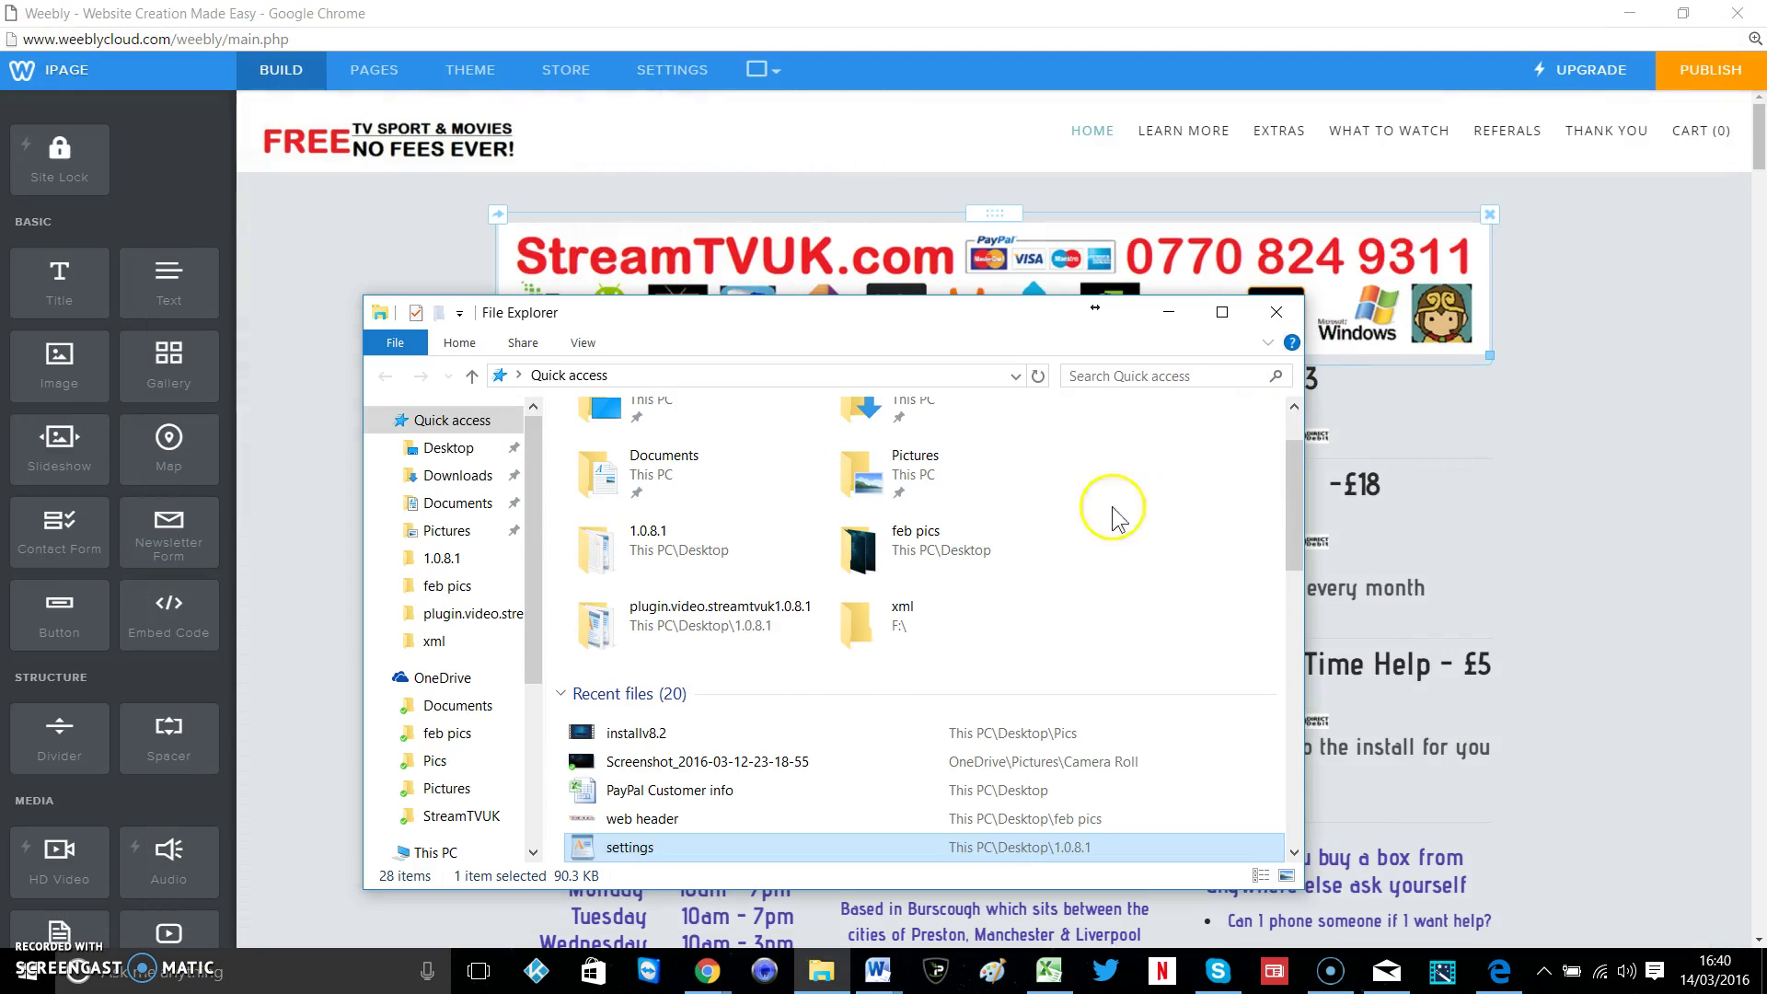
{"action": "left_click", "coordinate": [537, 973]}
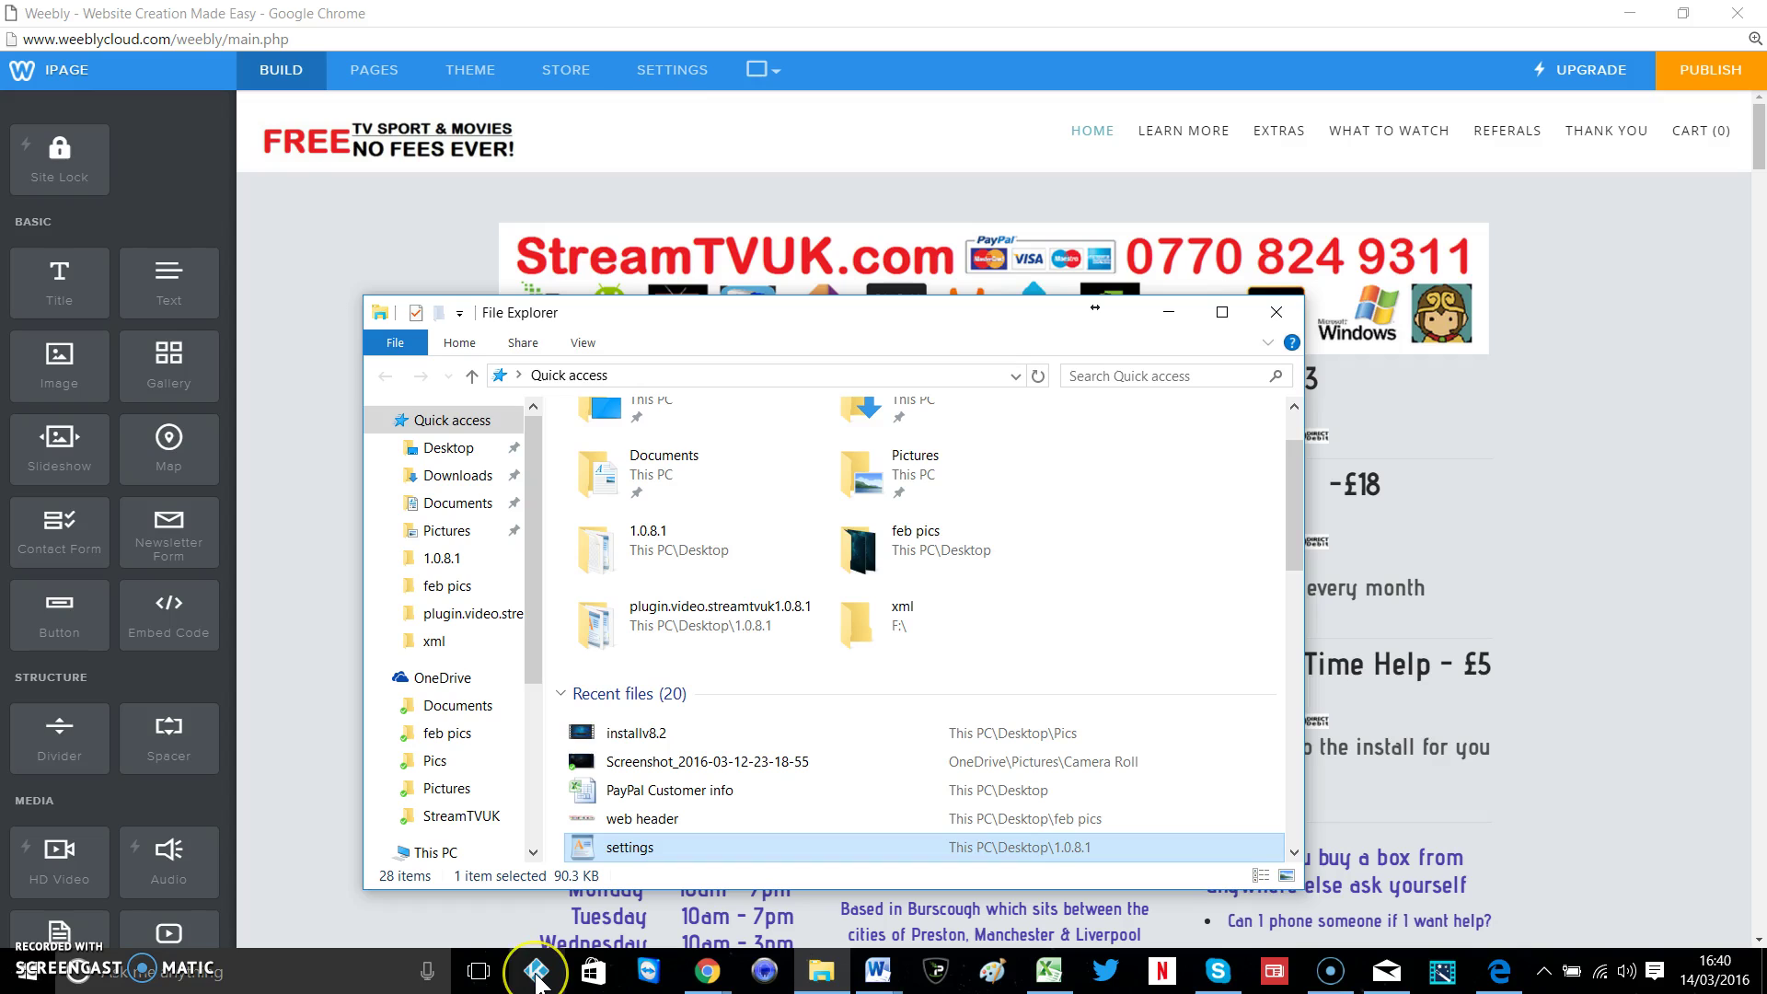